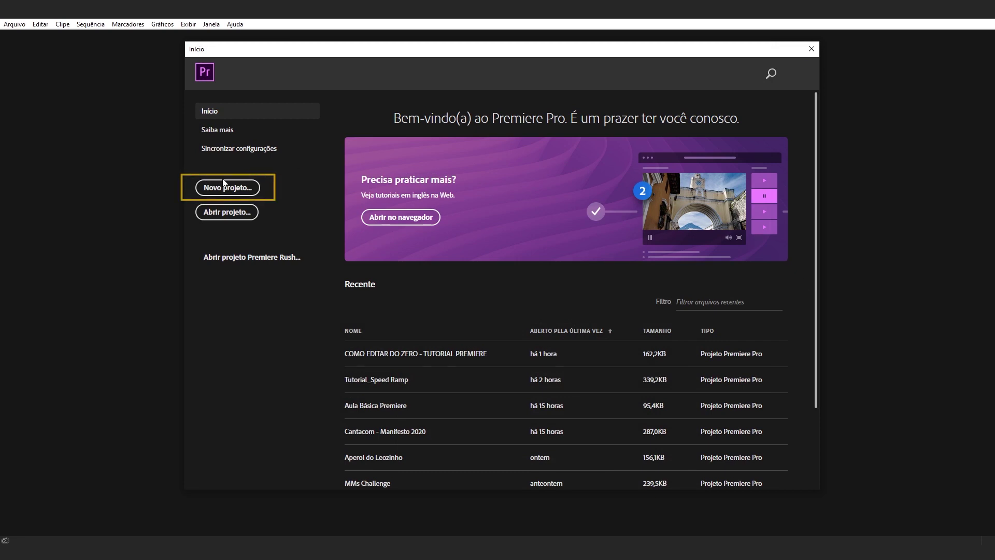
Step: Start a new project named 'Aula de Premiere' and browse for its save location
click(250, 189)
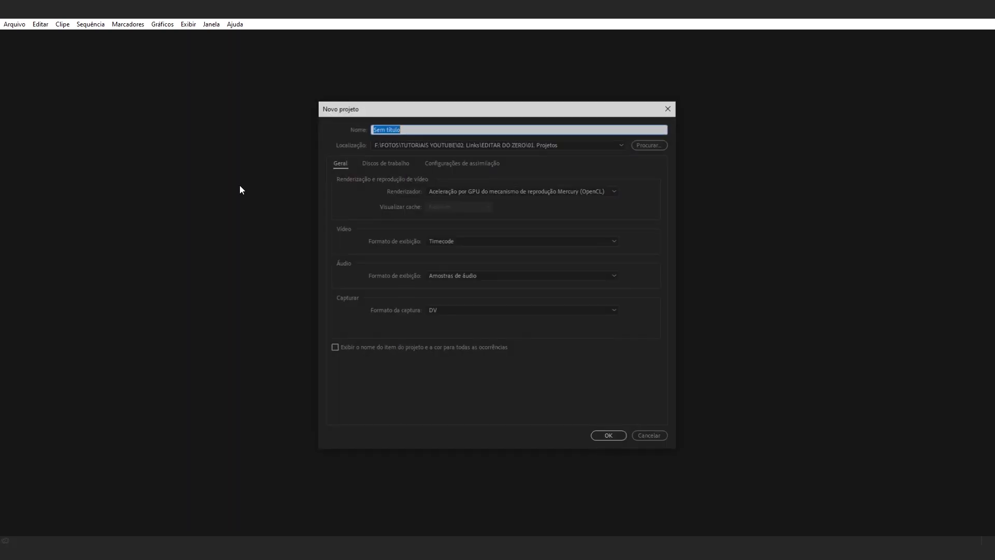
text(Aula de Premiere)
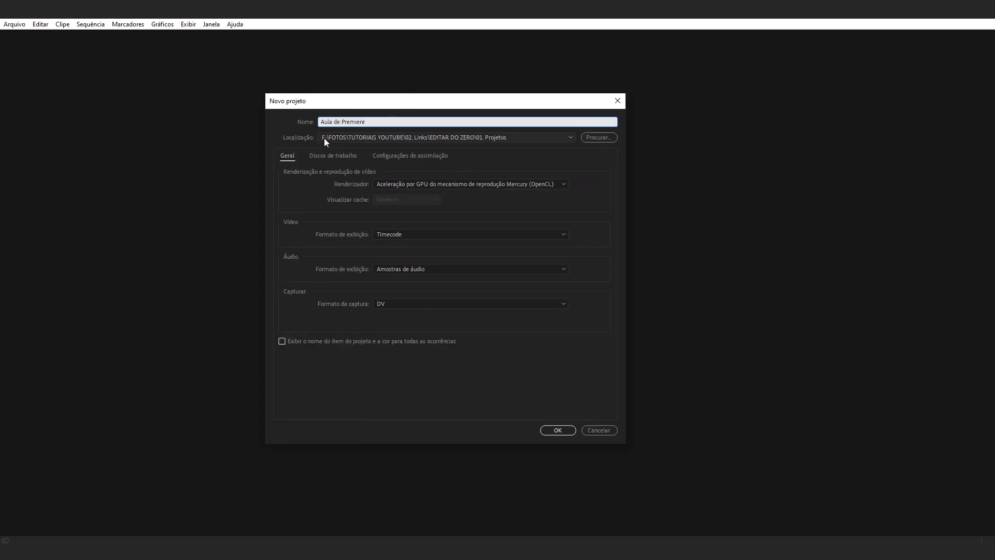
click(600, 138)
Step: Create a folder 'AULA DE PREMIERE' on drive E: and open it
click(251, 429)
click(269, 133)
text(AULA DE PREMIERE)
key(Return)
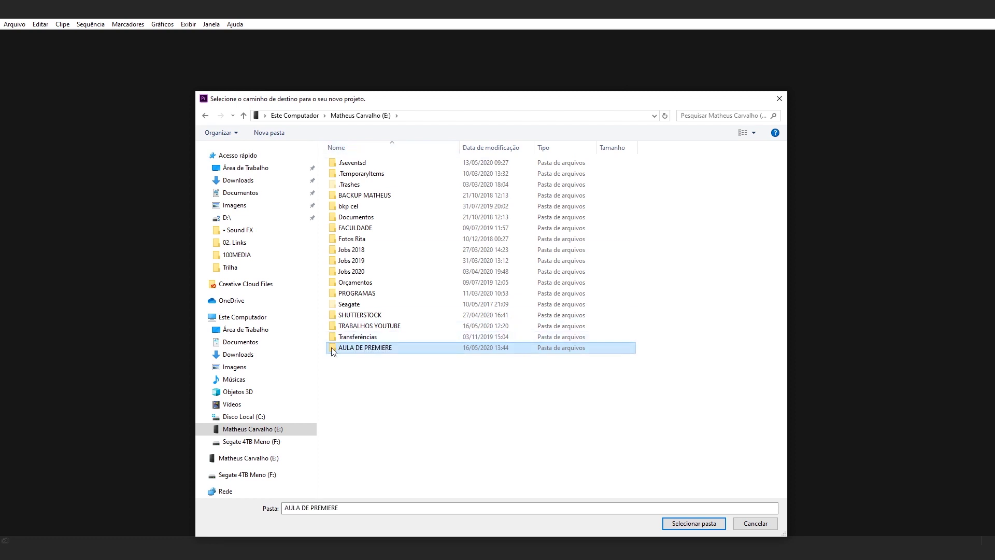
double_click(333, 349)
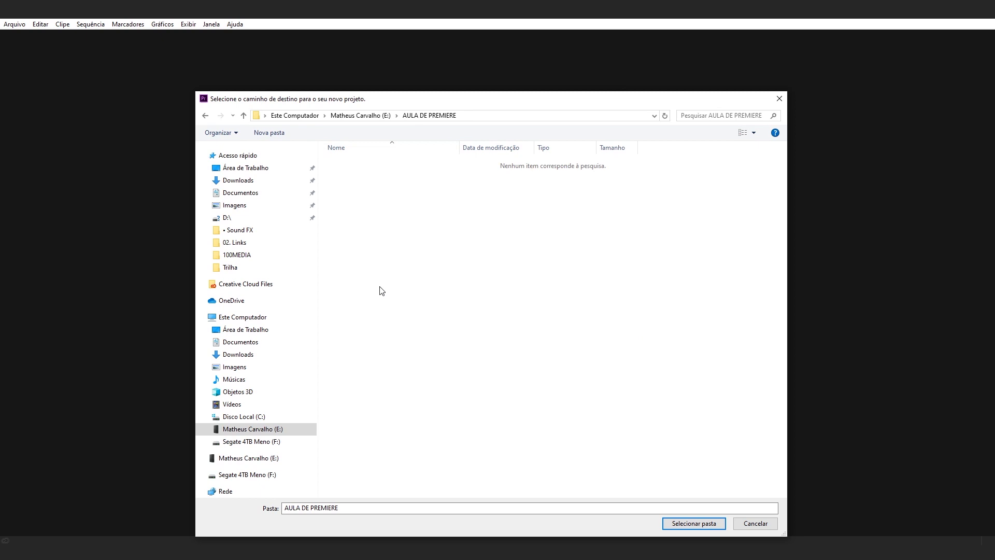
Step: Create the subfolders '01. Projetos' and '02. Links' inside AULA DE PREMIERE
key(ctrl+shift+n)
text(01. Projetos)
click(367, 242)
click(270, 132)
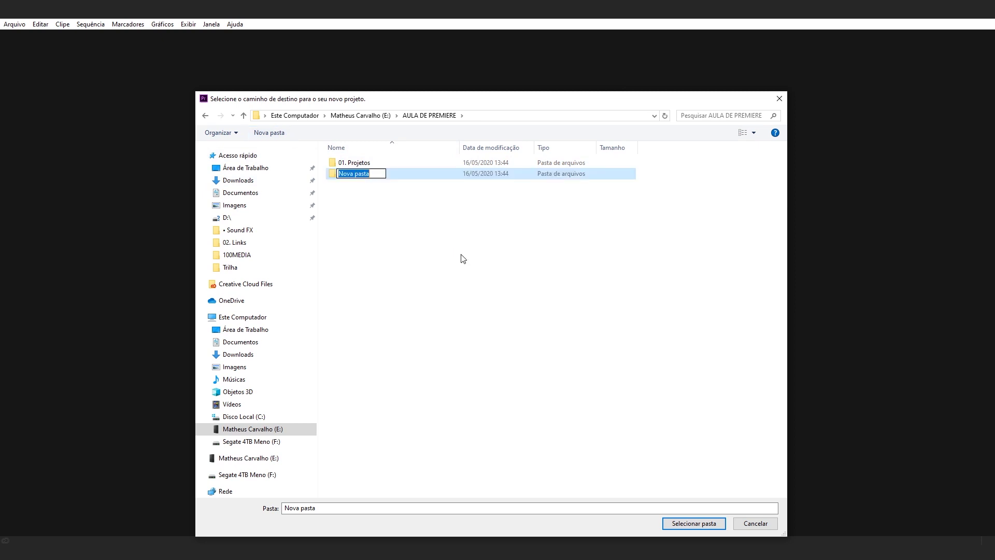
text(02. Links)
key(Return)
Step: Add the '03. Insert' and '04. Render' subfolders, then open '01. Projetos'
click(278, 136)
text(03)
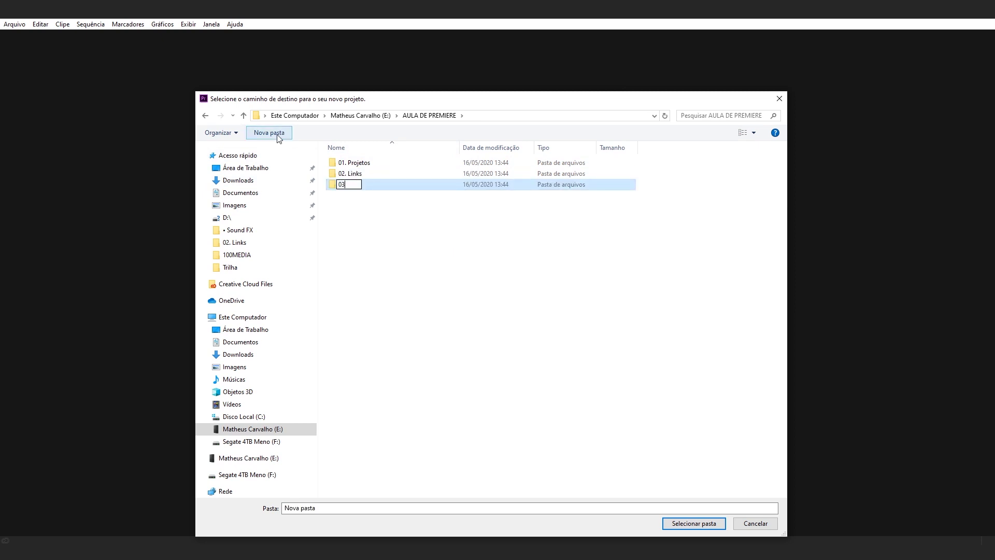
text(. Inse)
text(rt)
key(Return)
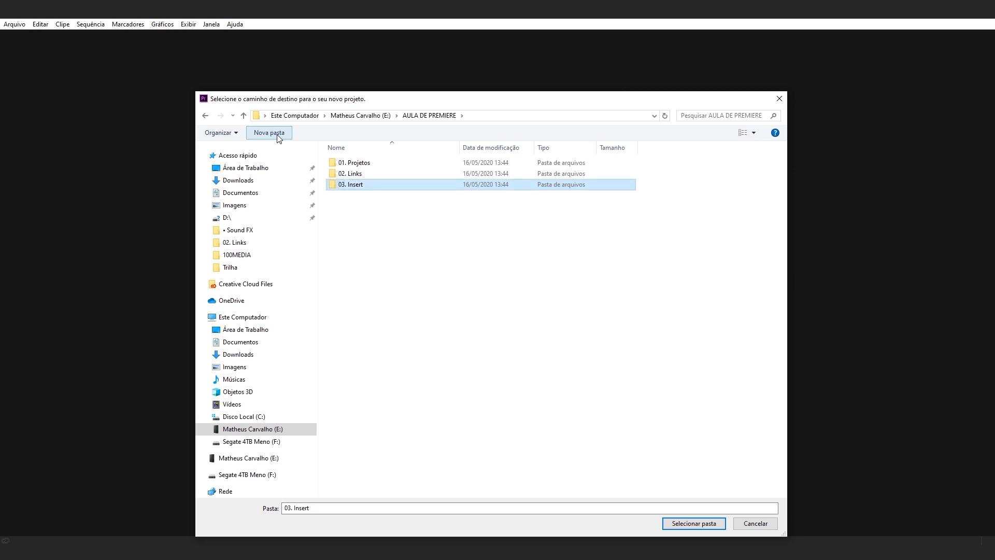
click(418, 280)
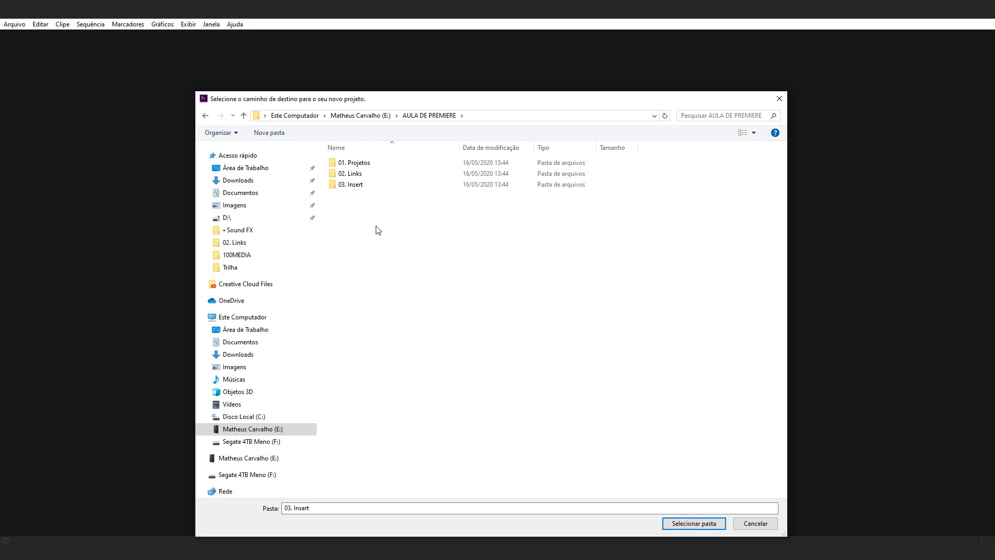
click(277, 134)
text(04. Ren de)
key(BackSpace)
key(BackSpace)
key(BackSpace)
text(der)
key(Return)
click(388, 270)
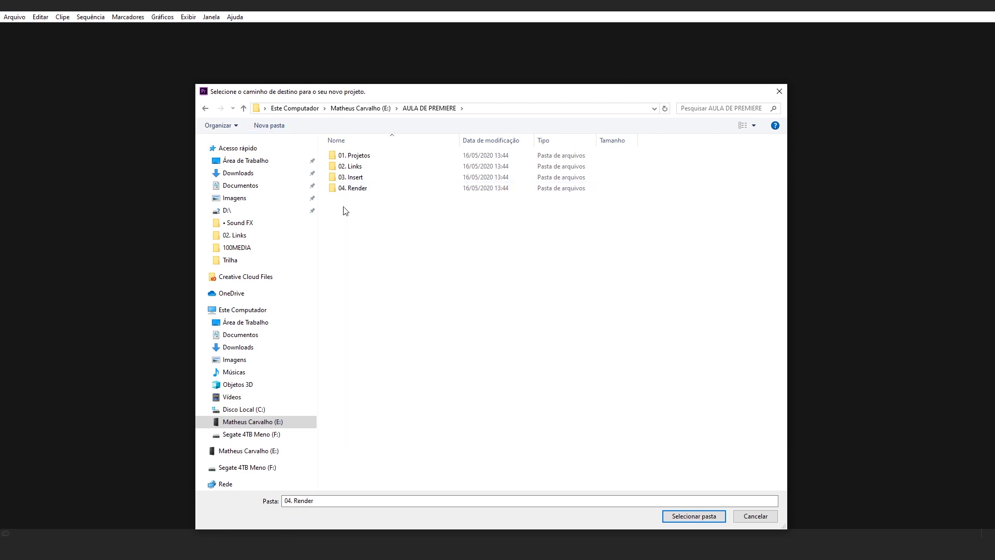
double_click(355, 156)
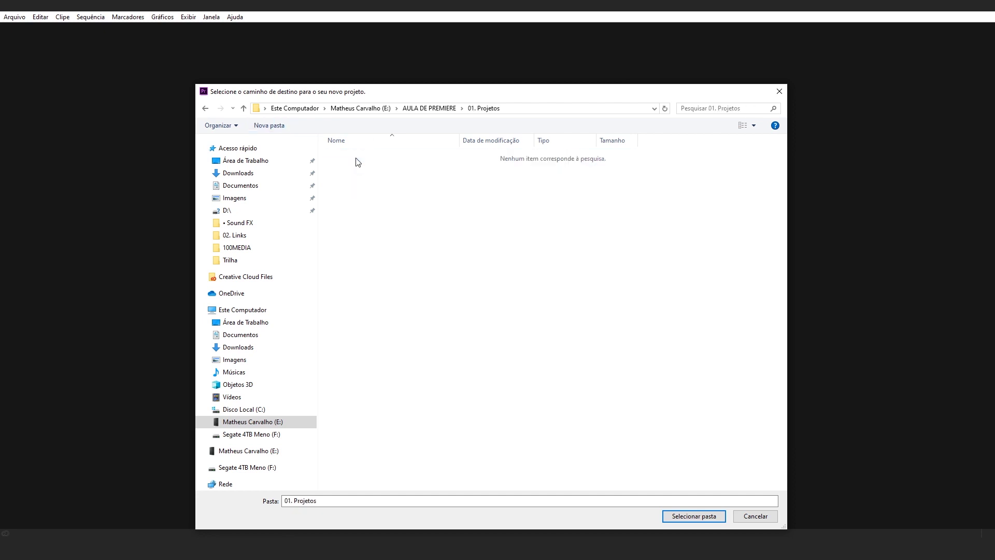
Step: Use 01. Projetos as the location and create the project after reviewing scratch disks
click(712, 521)
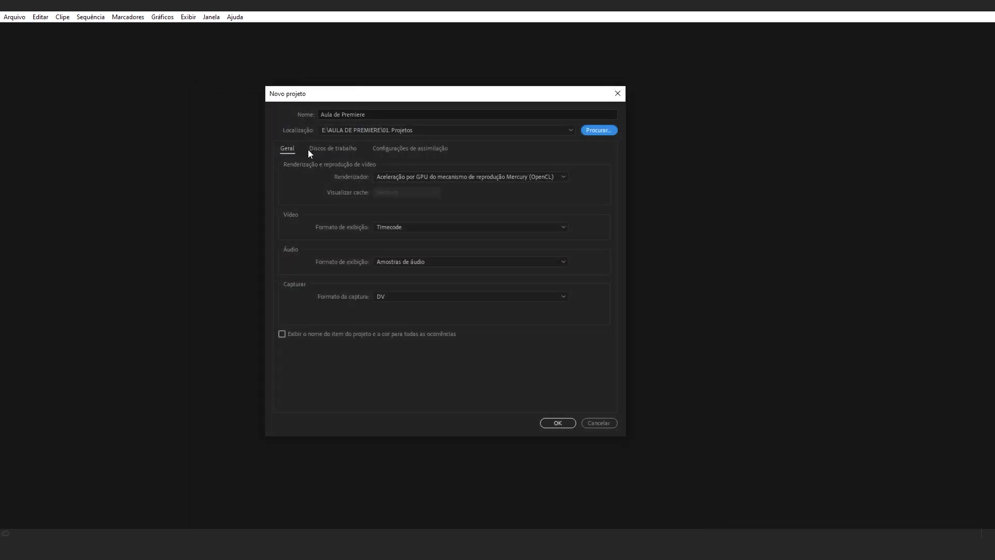
click(340, 149)
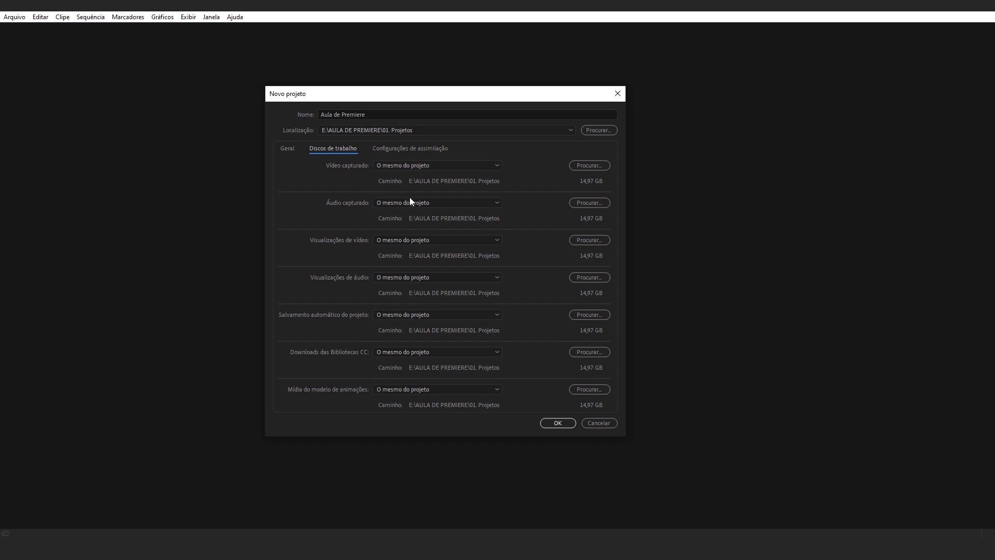
key(ctrl+shift+Tab)
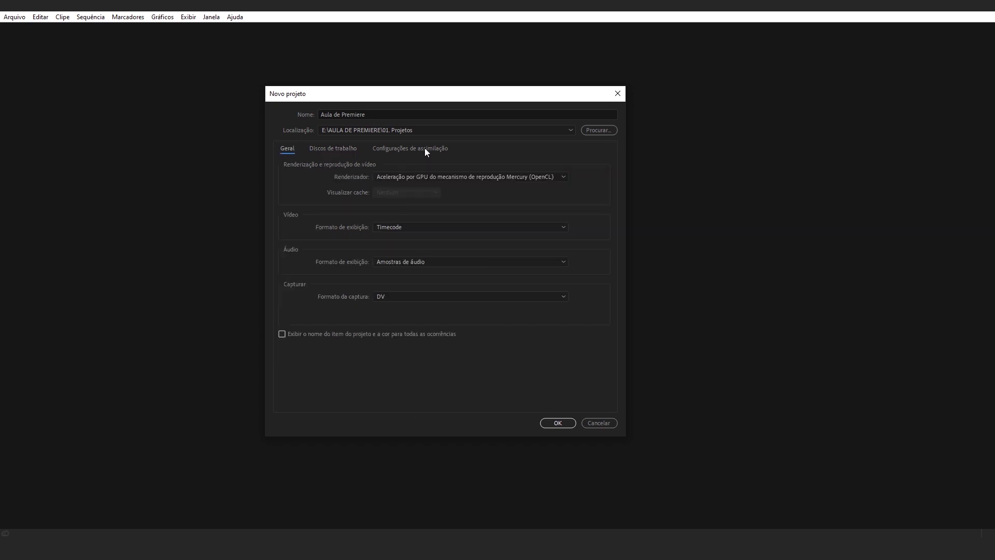
click(574, 426)
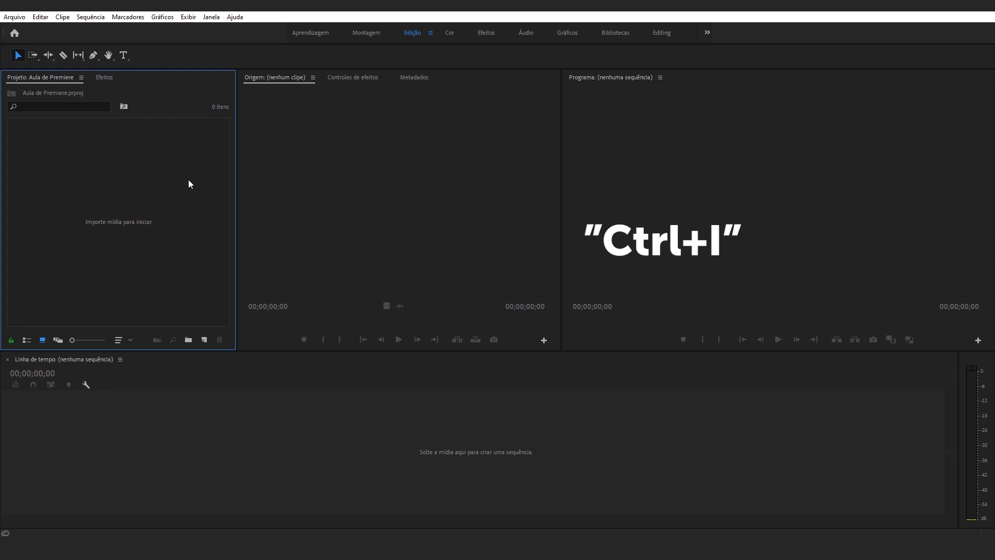
Step: Import all five DJI drone clips from 02. Links > Imagens
key(ctrl+i)
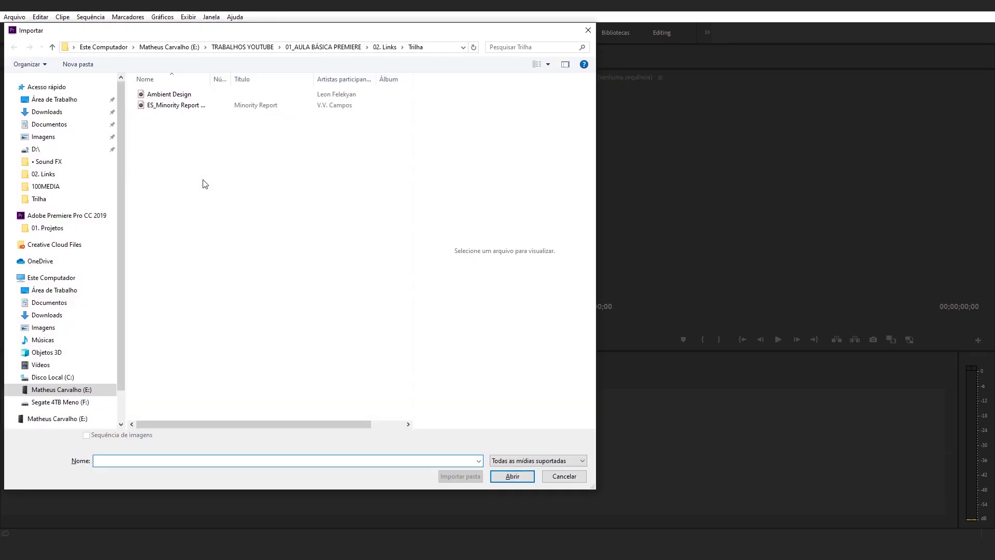
drag(269, 31, 386, 52)
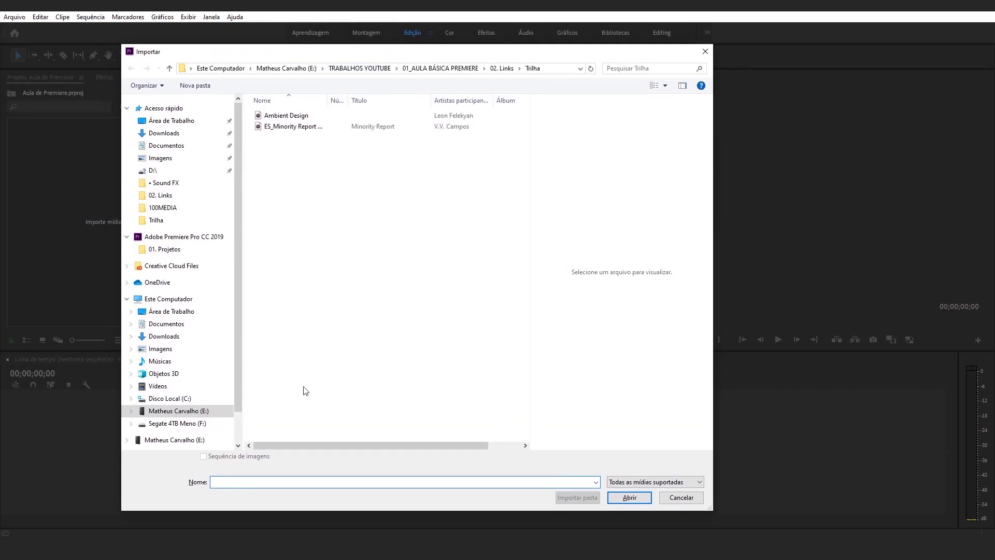
click(496, 70)
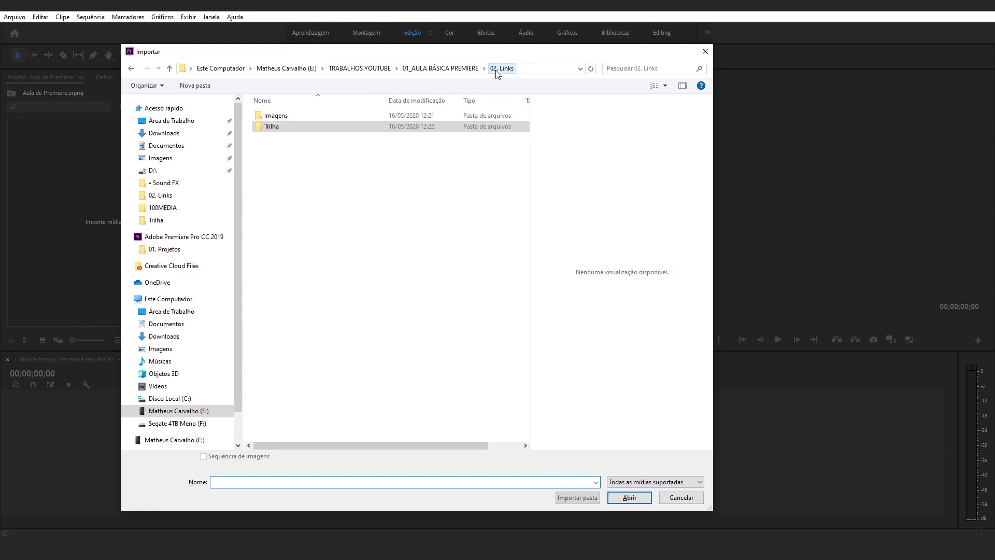
double_click(264, 115)
drag(257, 164, 503, 113)
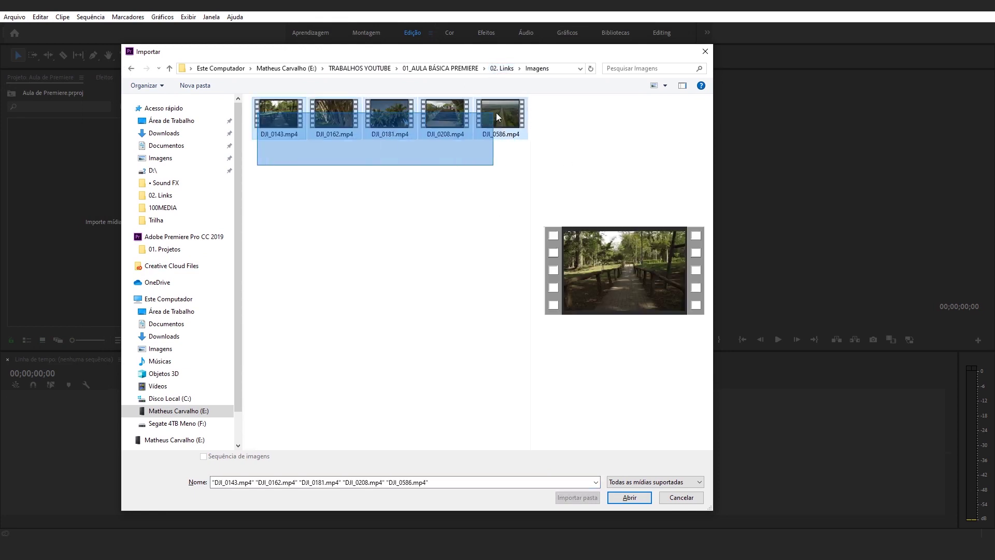
drag(500, 194, 266, 114)
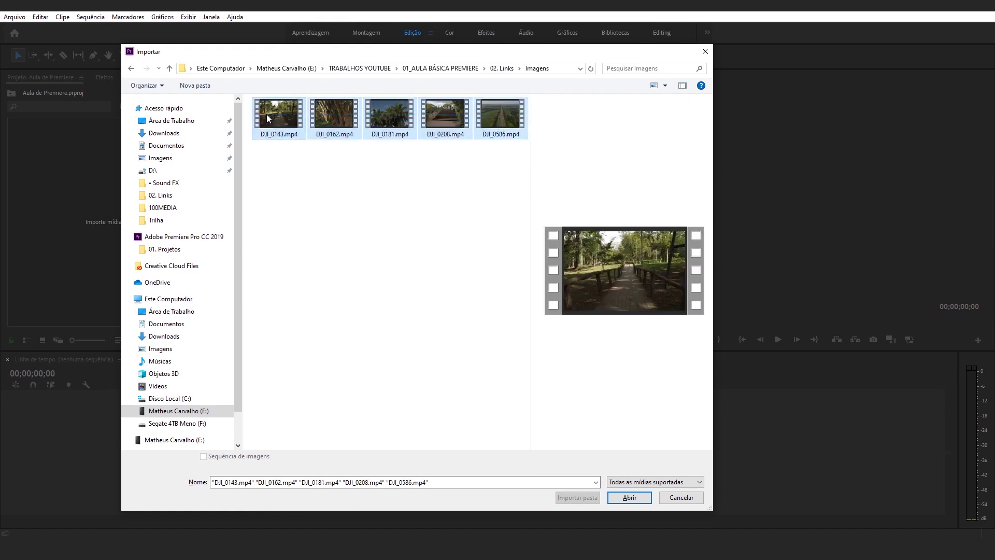
click(621, 500)
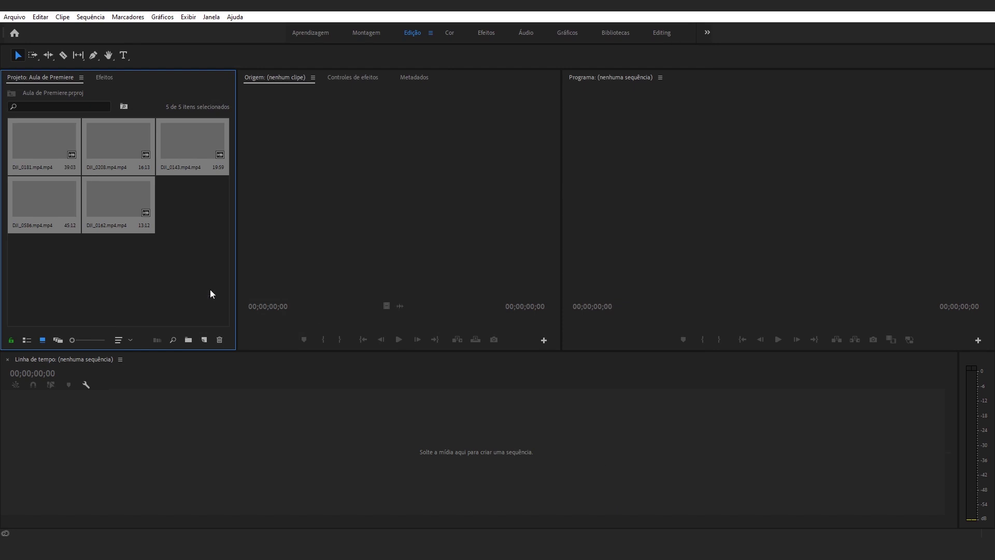
click(112, 255)
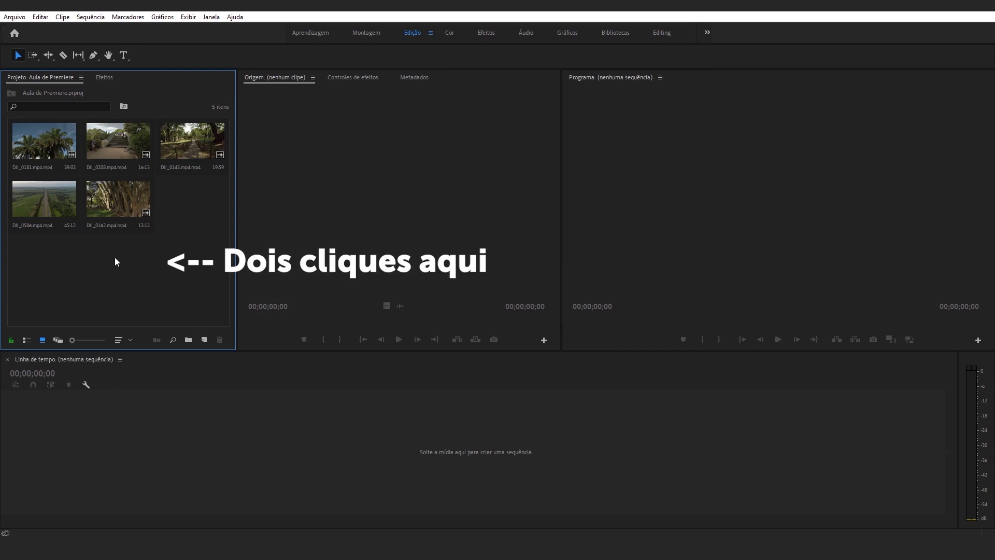
Step: Import the Ambient Design track from the Trilha folder, then cancel a further import
double_click(127, 276)
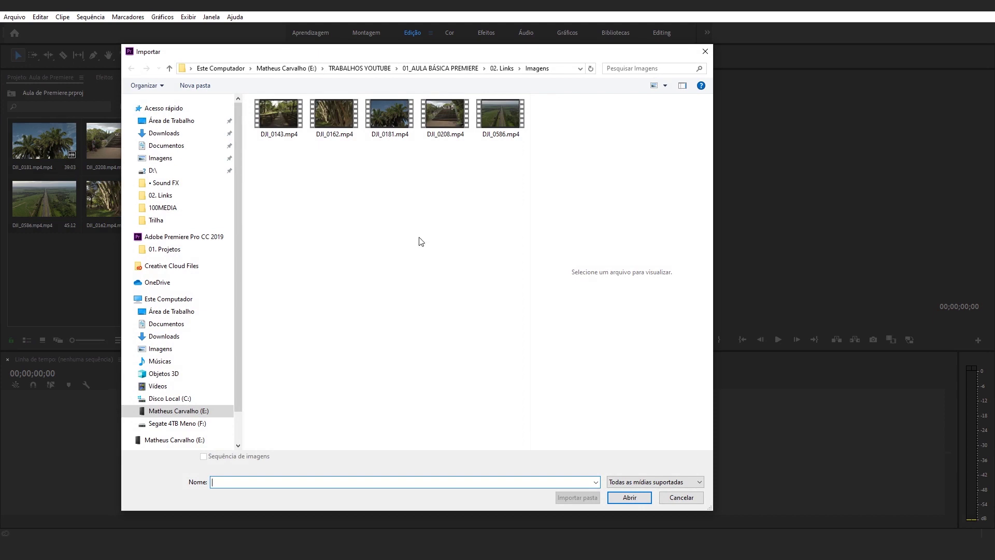
click(501, 68)
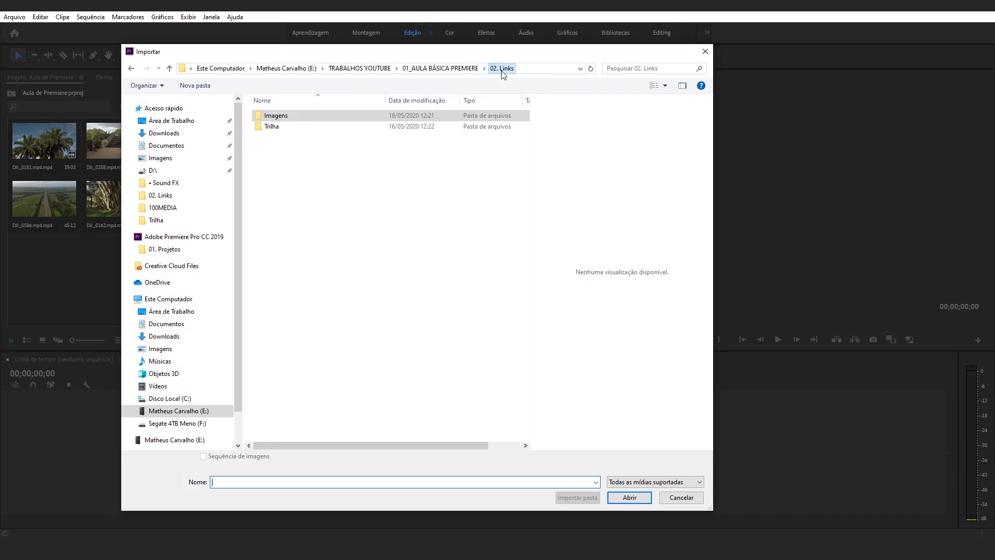
double_click(272, 126)
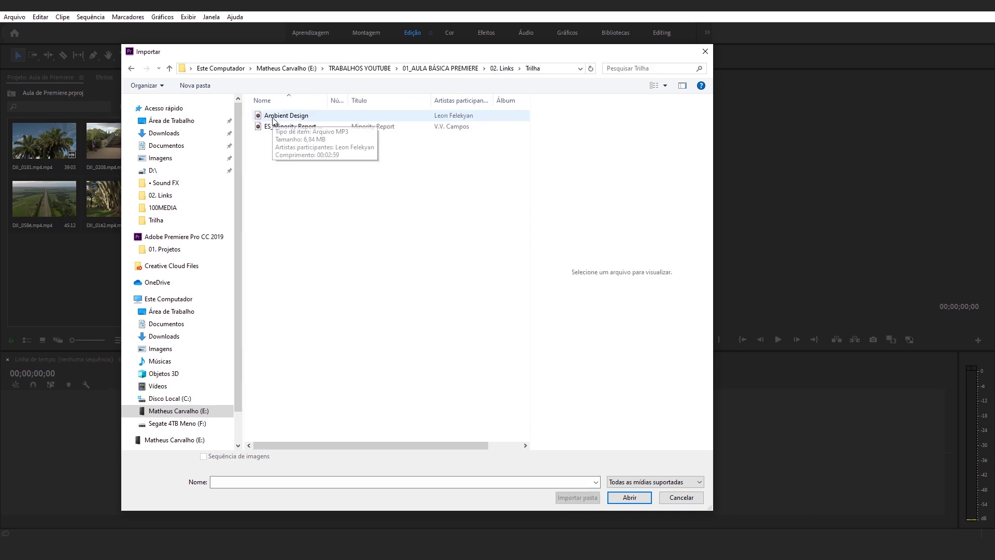
click(273, 117)
click(618, 501)
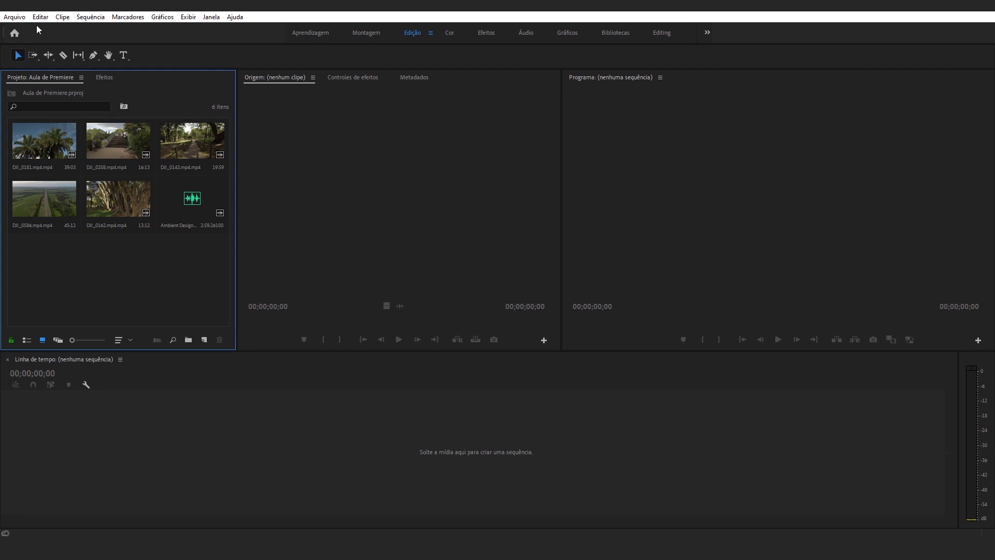
click(14, 16)
click(55, 292)
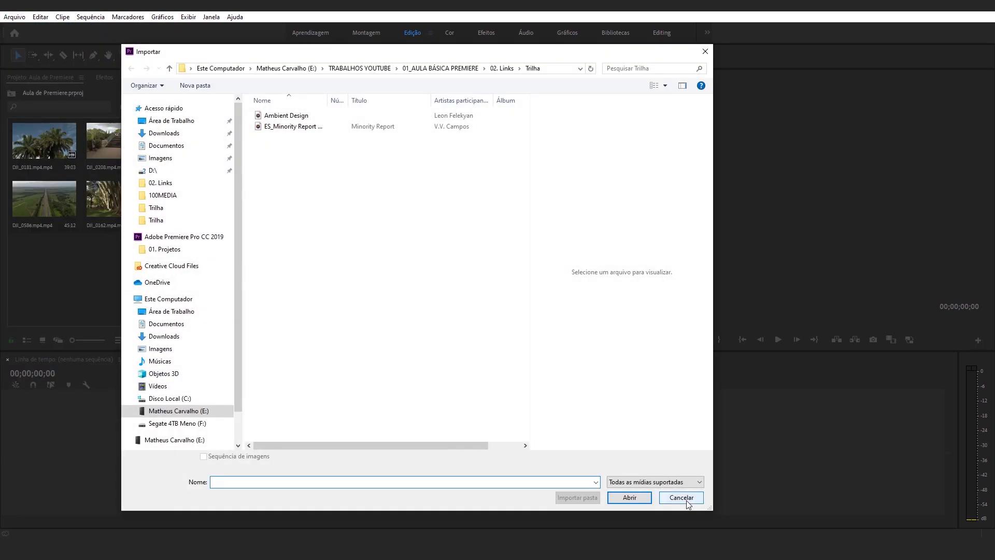
click(683, 498)
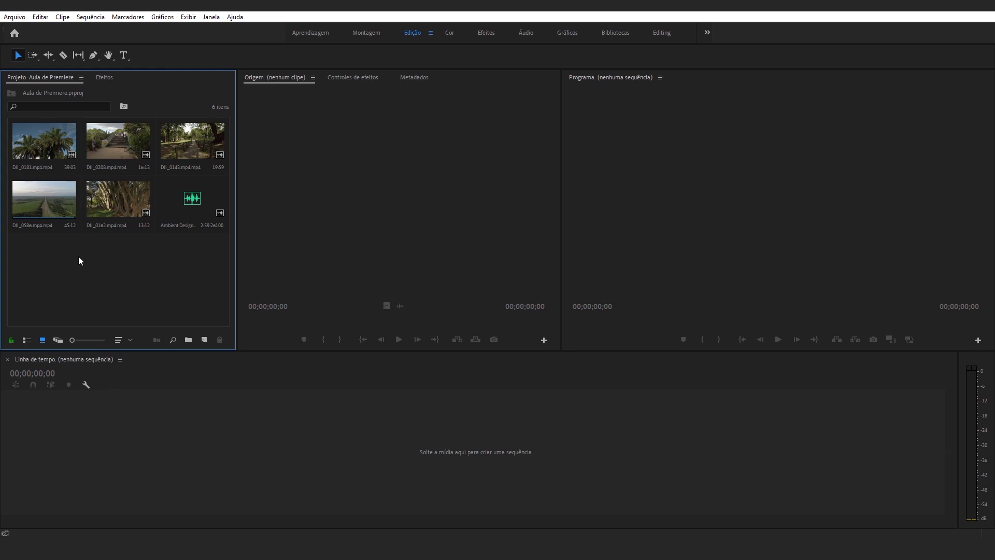
Step: Show the Project panel as a list and click through each imported item
click(29, 339)
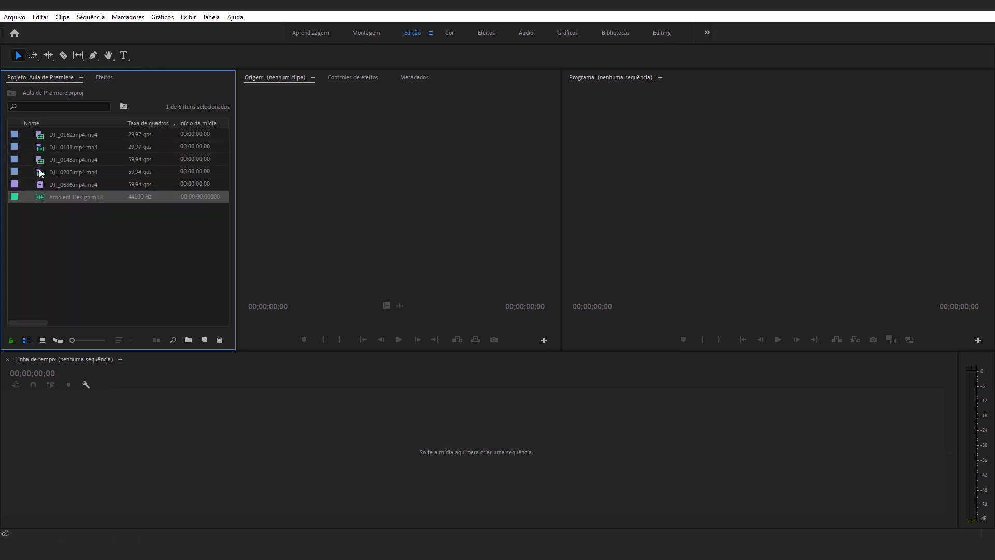
click(42, 134)
click(42, 147)
click(41, 159)
click(41, 172)
click(42, 184)
click(41, 197)
click(41, 222)
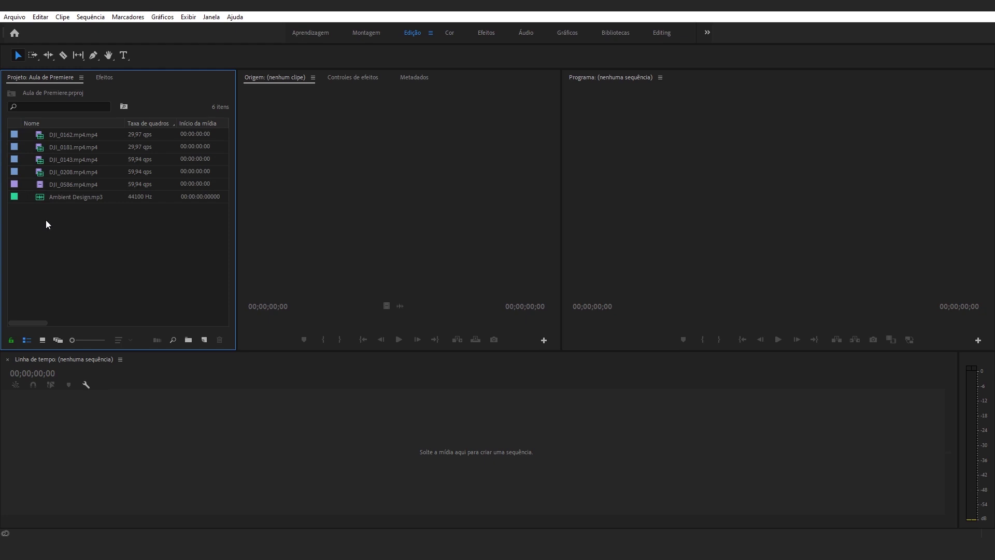
Step: Inspect DJI_0208, DJI_0586 and Ambient Design.mp3, then show freeform thumbnails with DJI_0181 selected
click(41, 172)
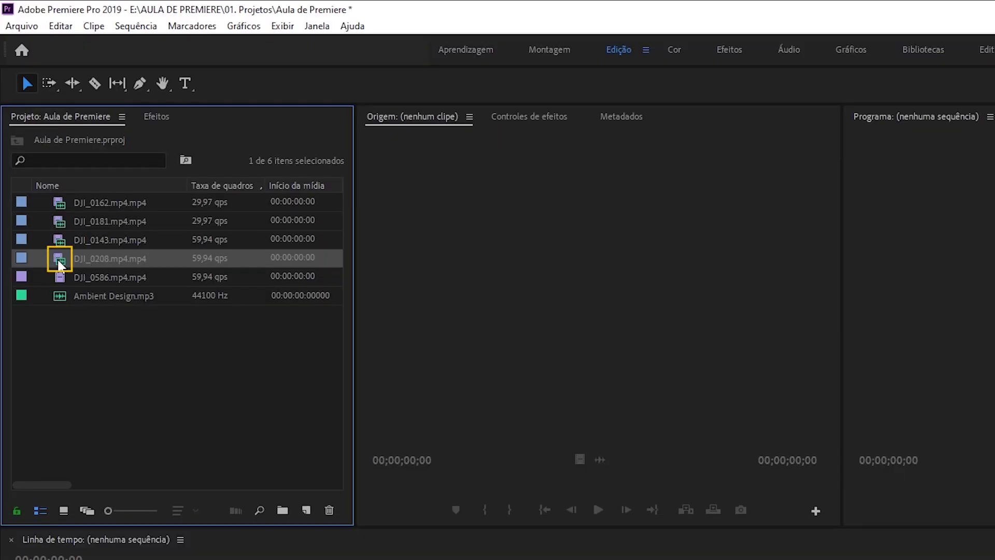
click(60, 275)
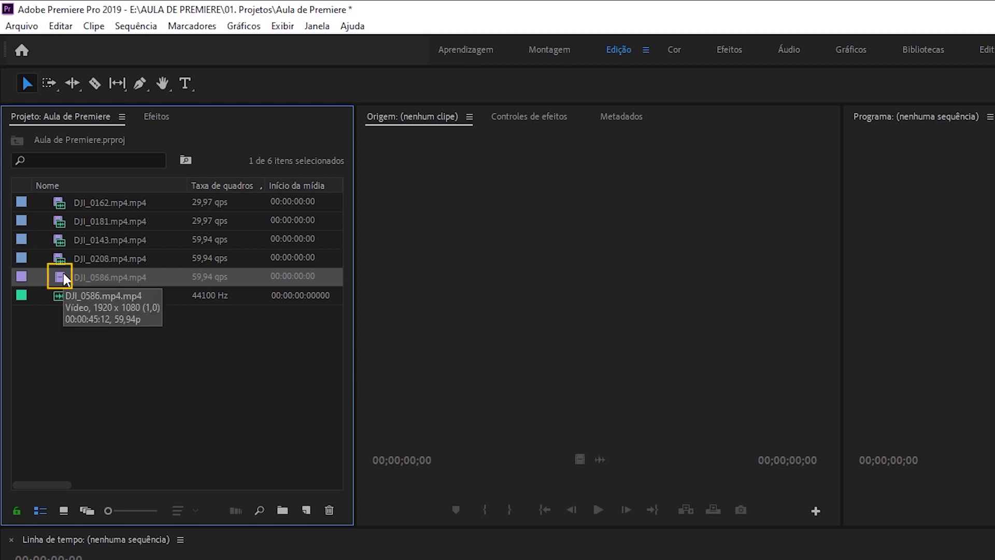
click(60, 299)
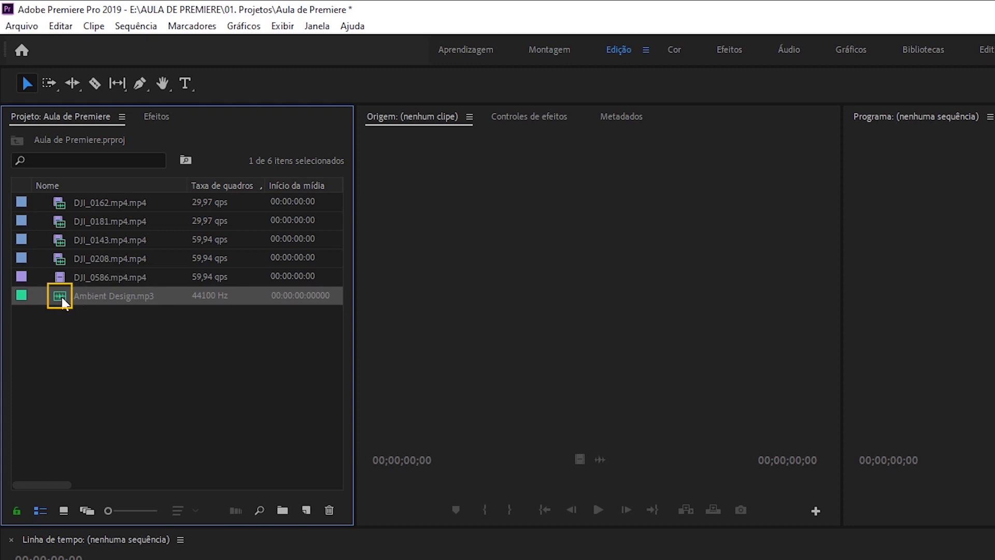
mouse_move(64, 303)
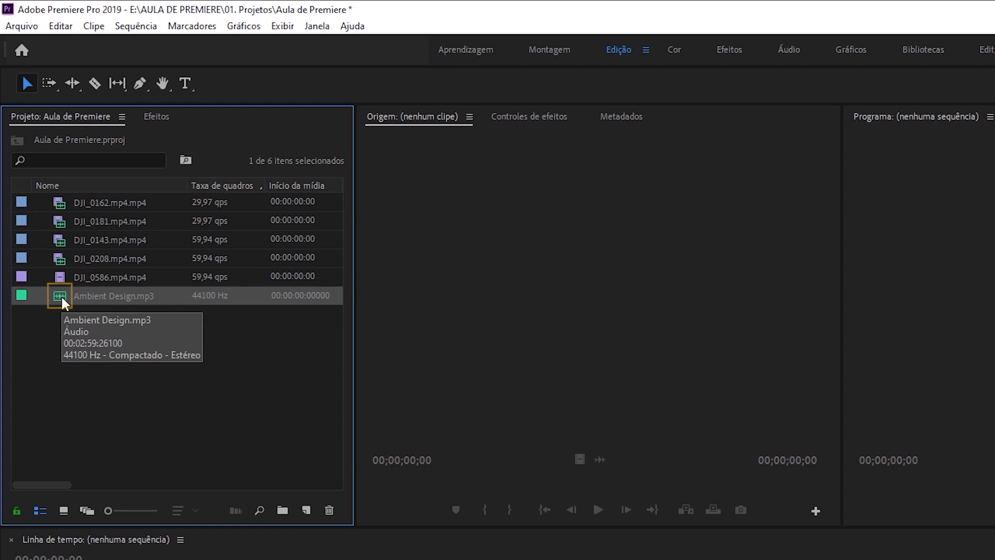
click(73, 296)
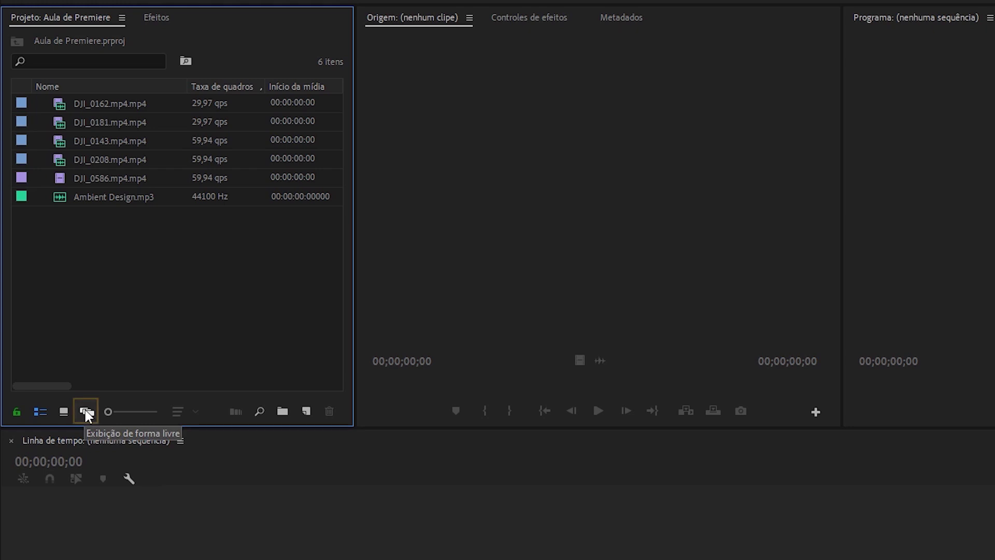
click(86, 412)
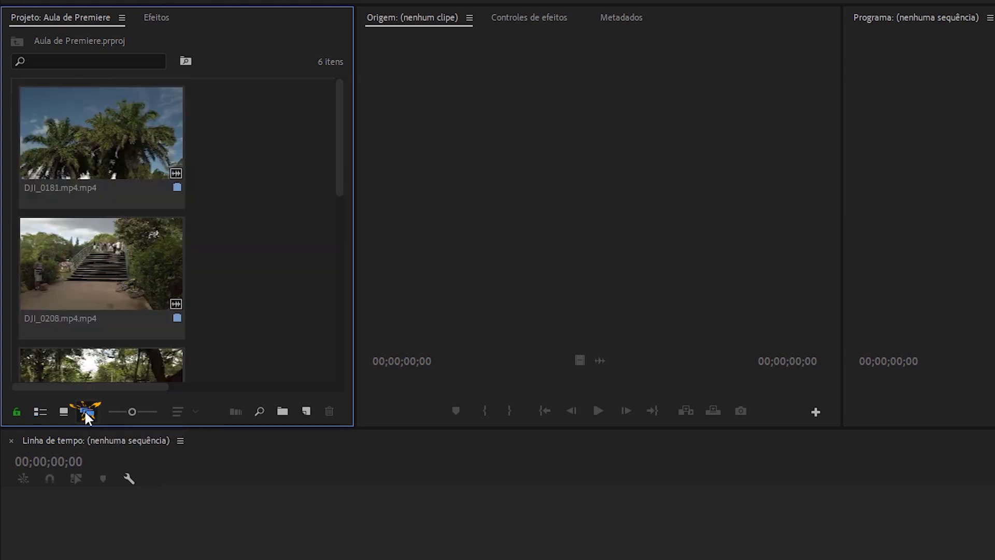
click(31, 132)
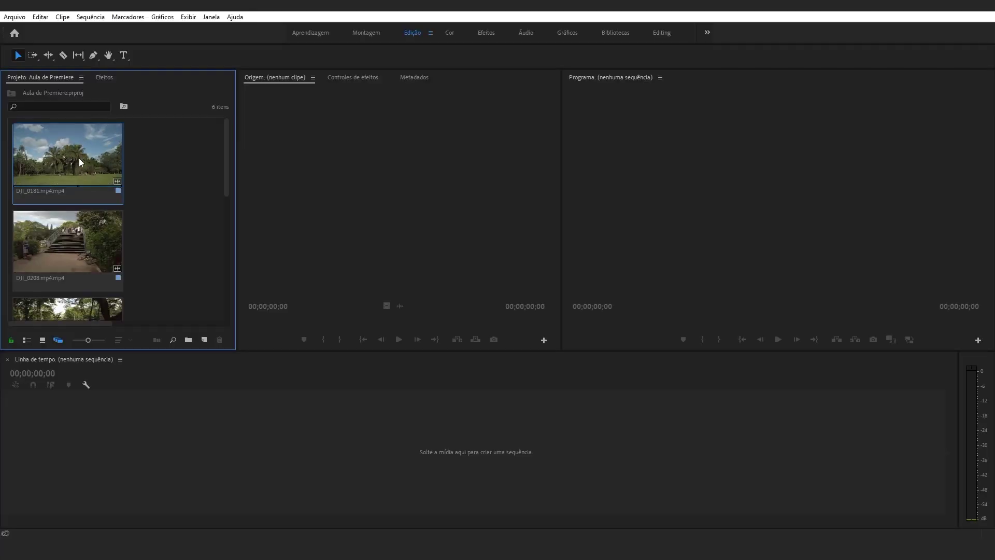
Step: Return to list view and preview clips DJI_0162, DJI_0181, DJI_0143 and DJI_0208
double_click(64, 241)
click(27, 340)
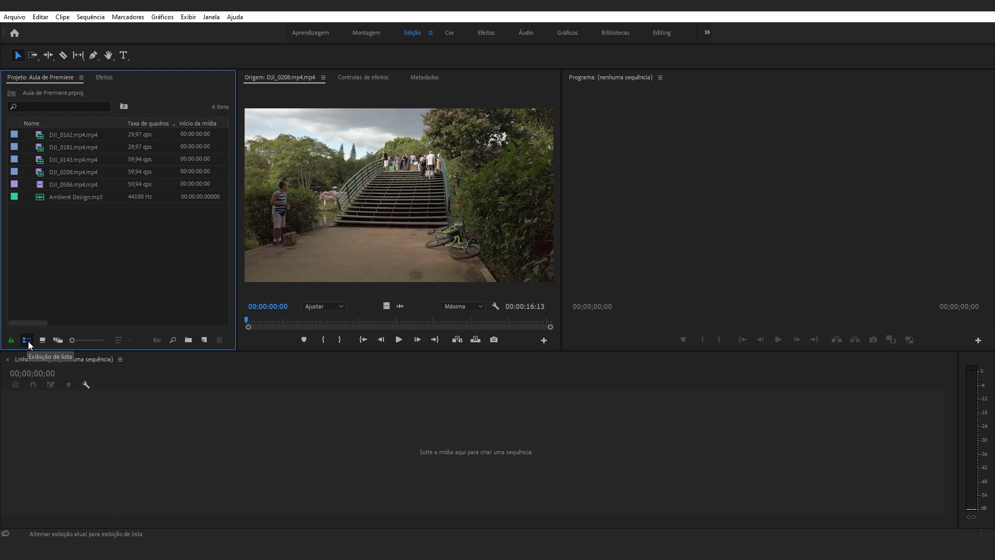
double_click(39, 135)
click(40, 149)
double_click(41, 149)
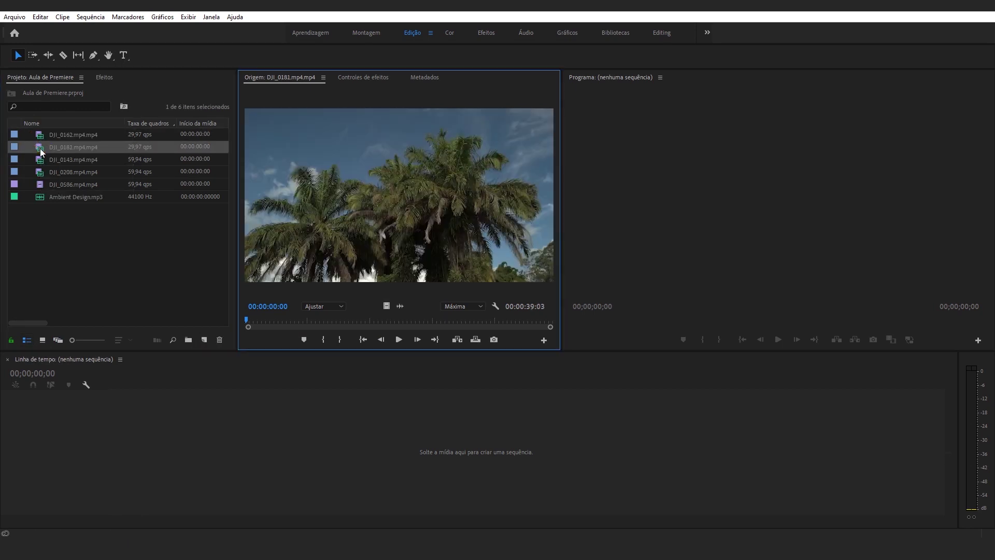
double_click(42, 161)
double_click(40, 173)
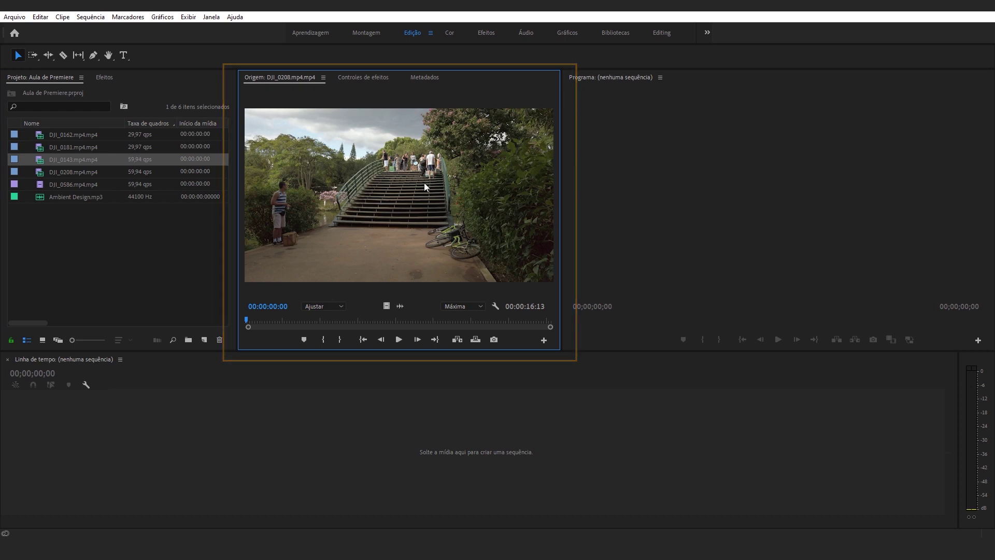
Step: Marquee-select DJI_0208, DJI_0586 and Ambient Design together, then clear the selection
click(101, 237)
drag(103, 240, 42, 145)
drag(84, 264, 84, 171)
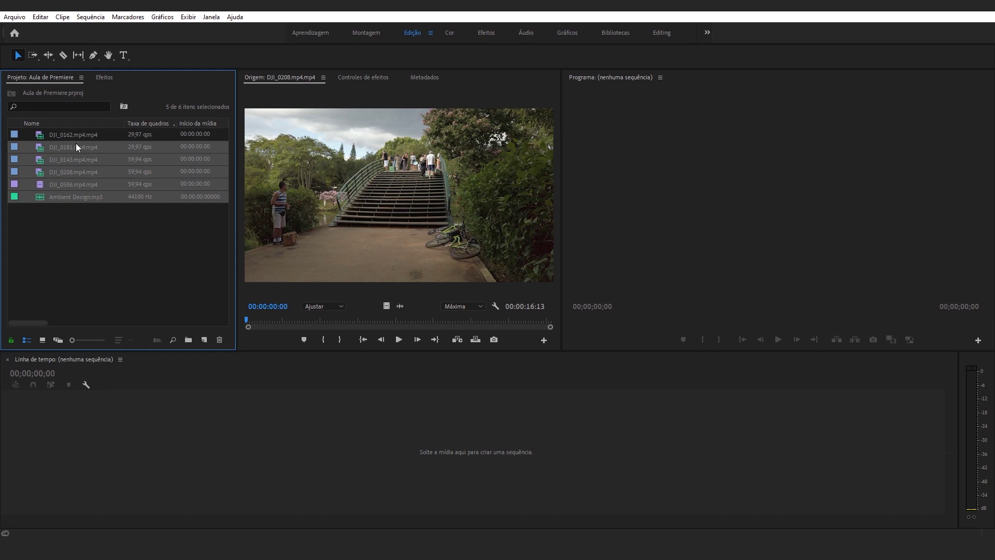
click(78, 264)
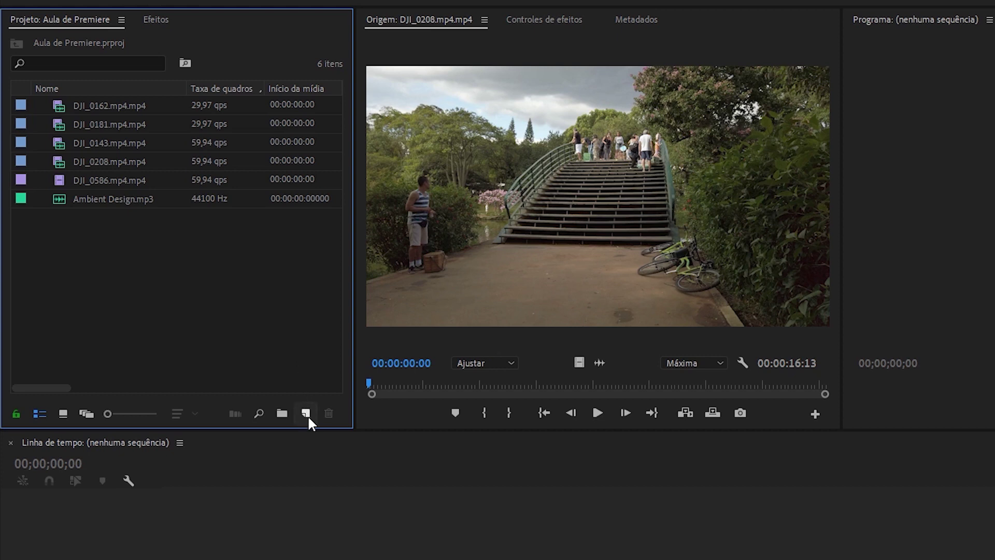
Step: Start a new sequence from the Digital SLR > DSLR 1080p24 preset at 23,976 fps
click(306, 413)
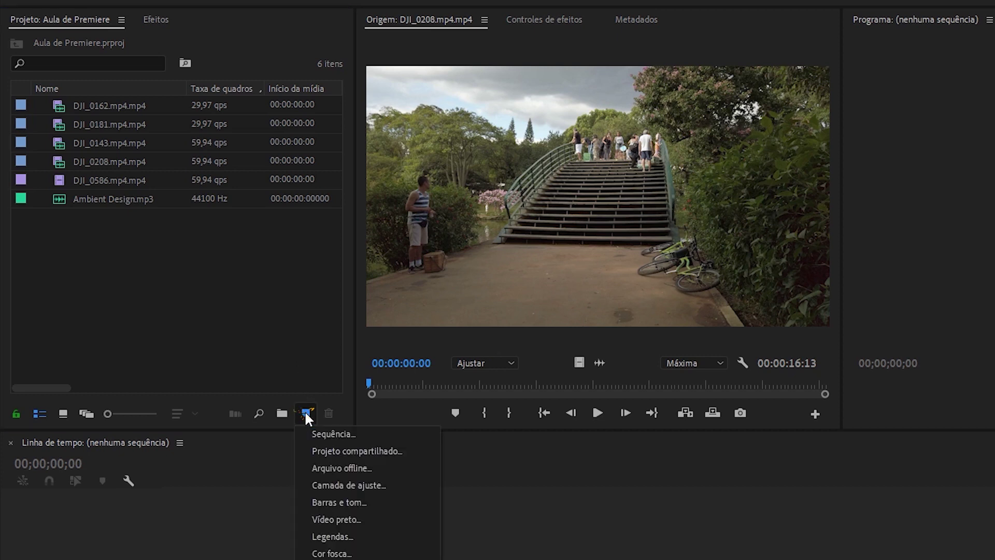
click(344, 435)
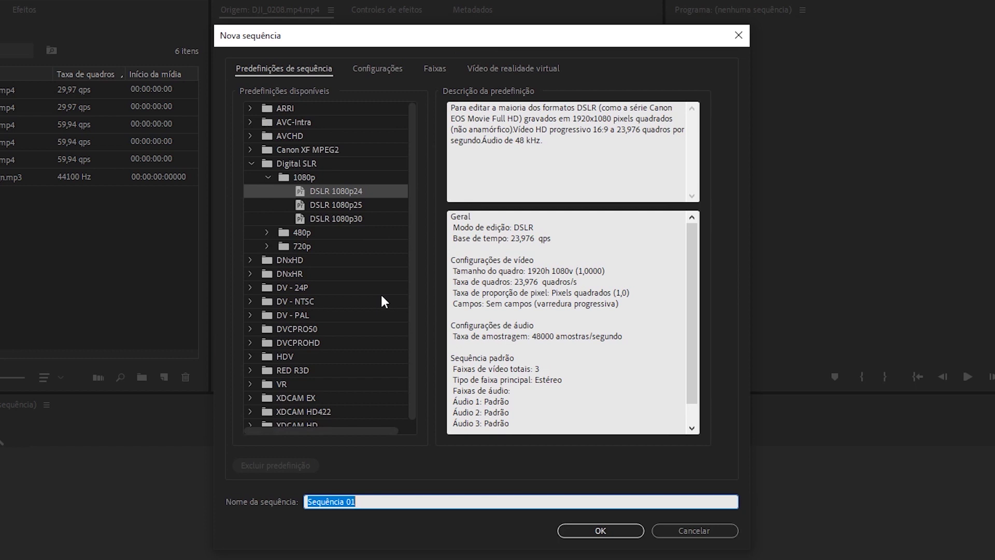
click(300, 193)
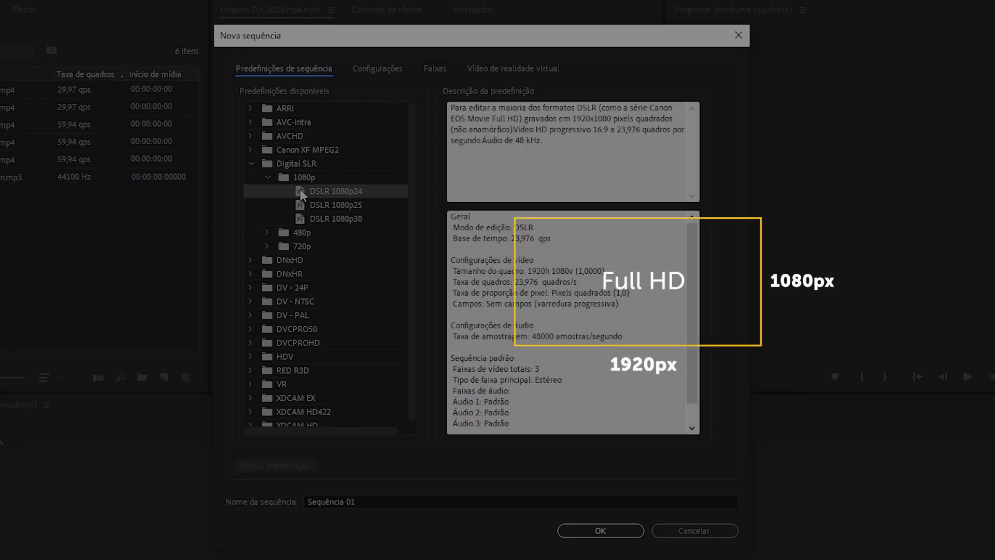
click(268, 165)
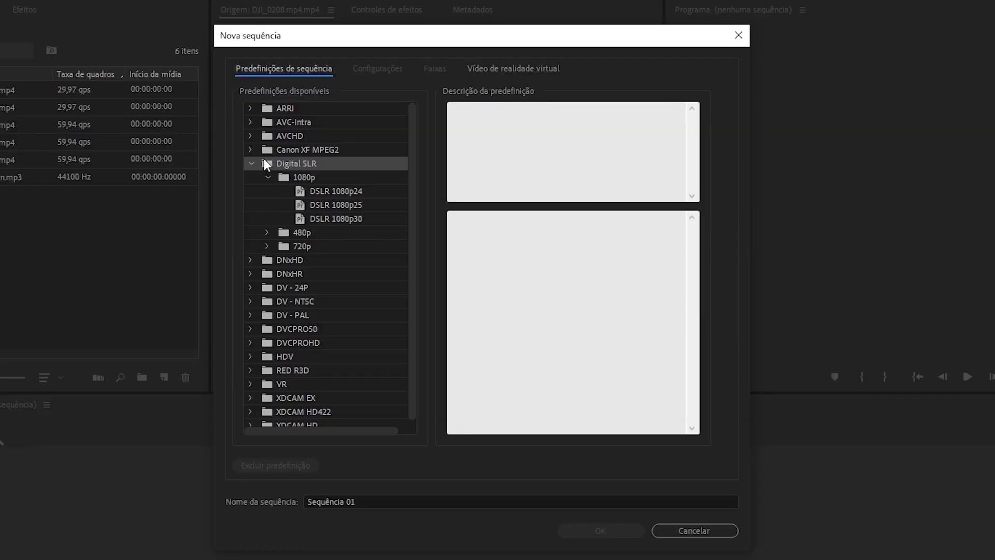
click(299, 195)
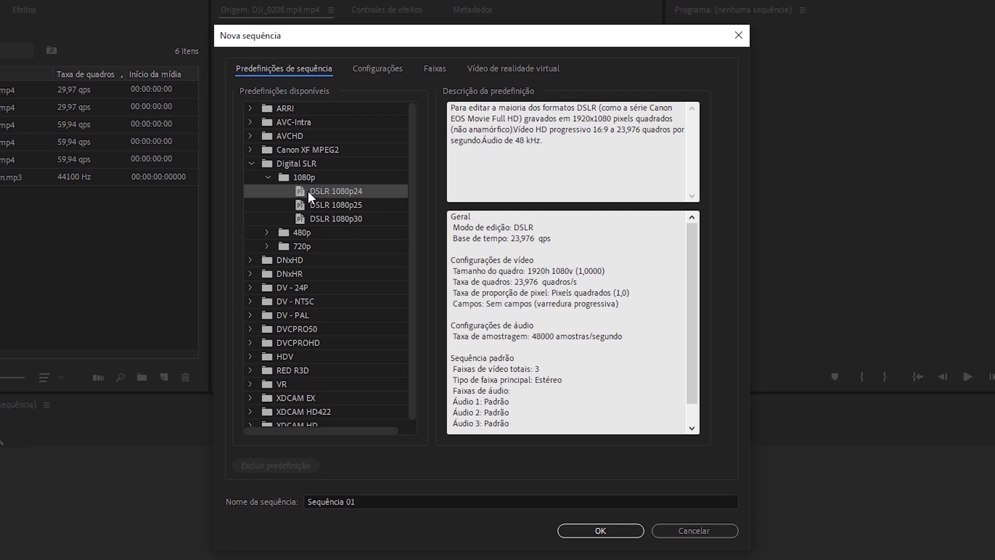
click(377, 69)
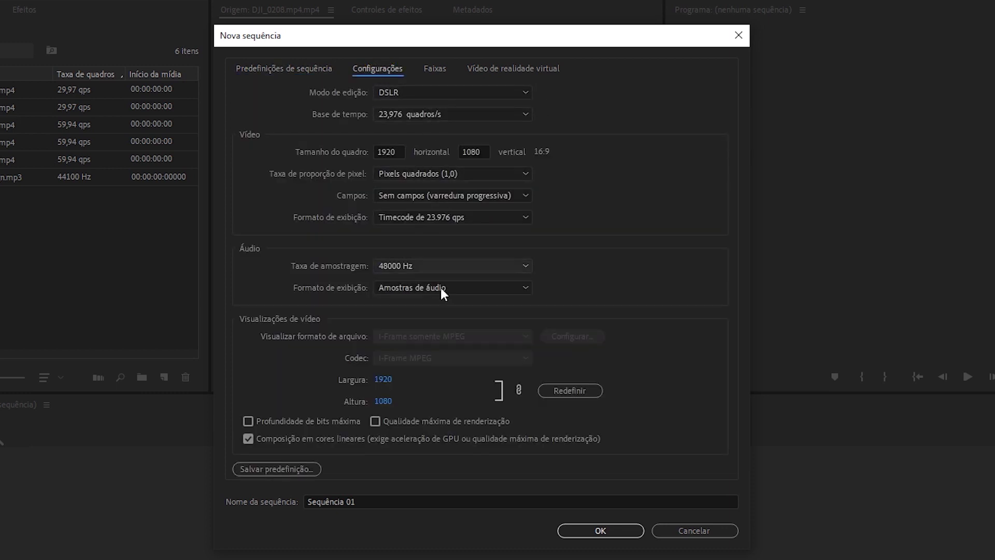
click(477, 112)
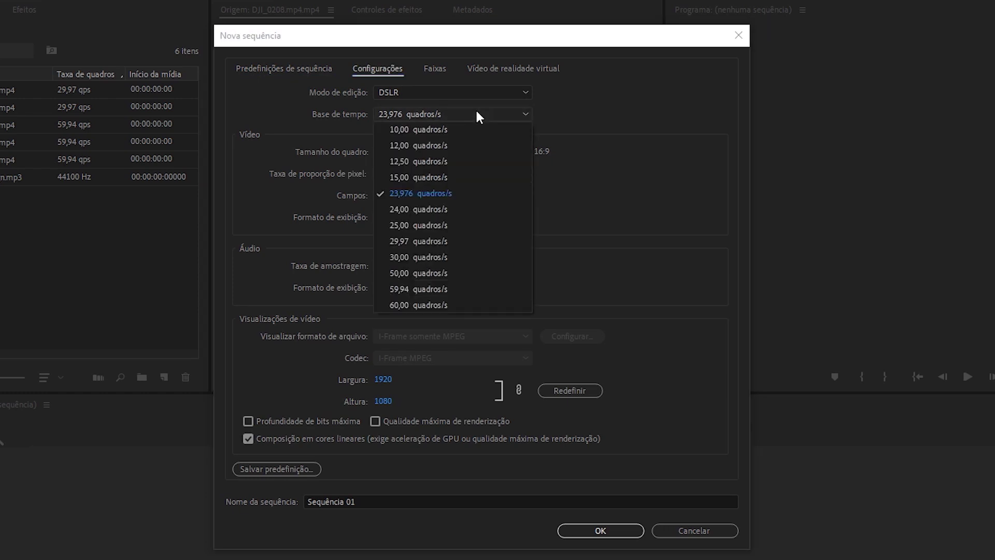
click(560, 95)
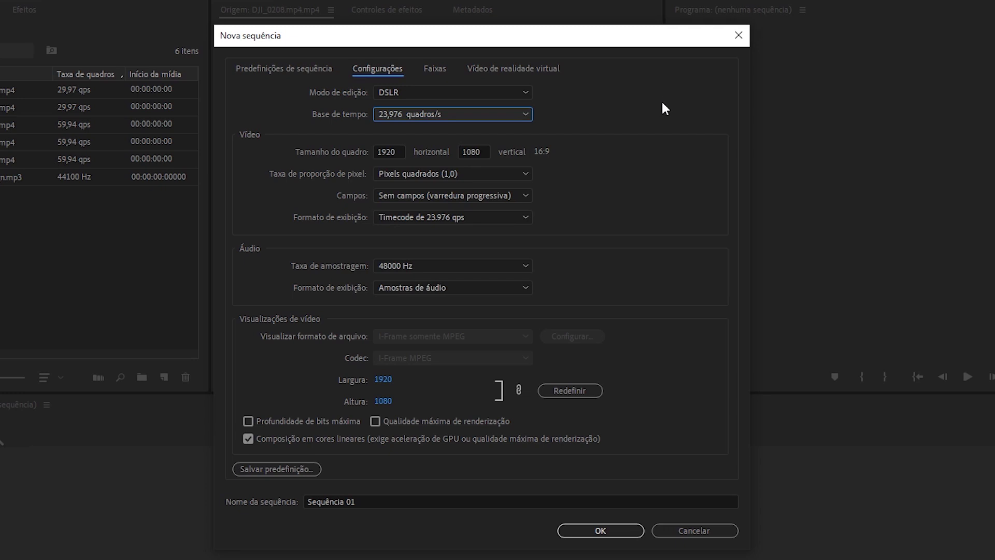
Step: Name the sequence 'AULA DE PREMIERE' and create it
click(311, 501)
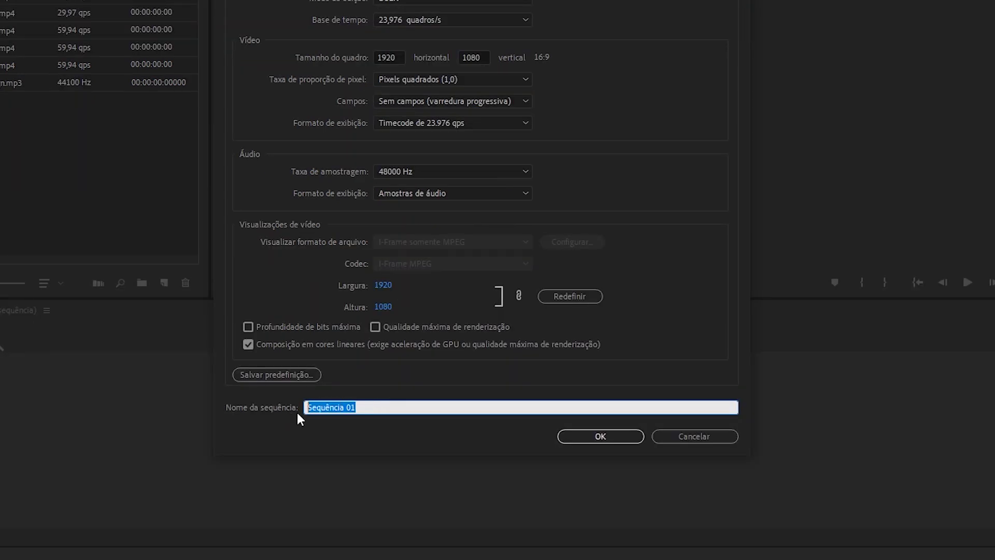
text(AULA DE PREMIERE)
click(607, 437)
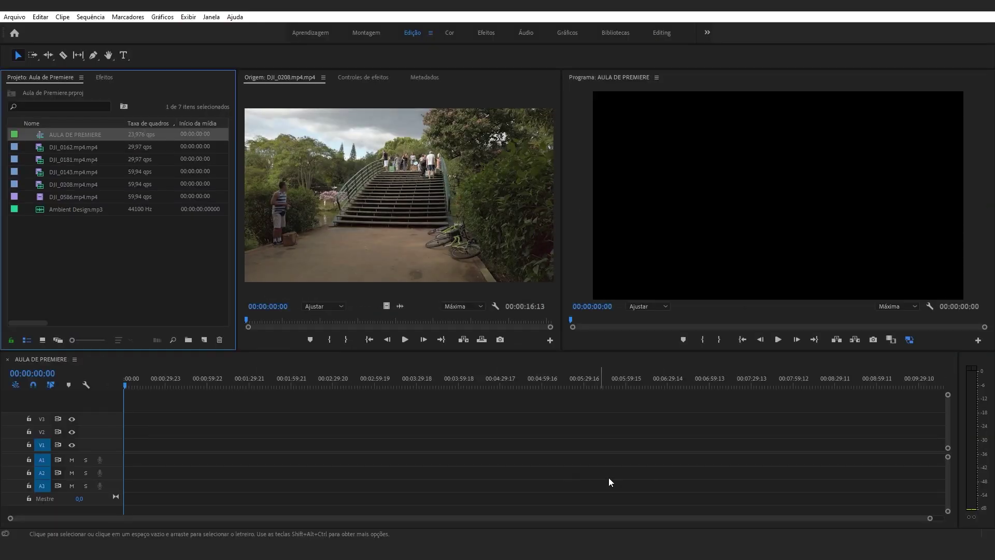
Step: Place Ambient Design.mp3 on track A1 at 00:00:00:00 and play the sequence
click(333, 412)
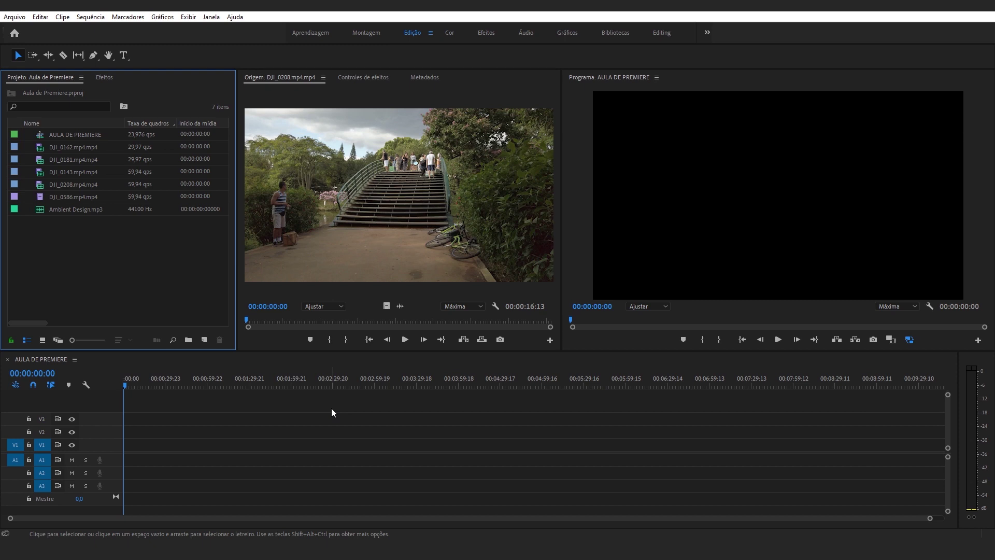
click(41, 209)
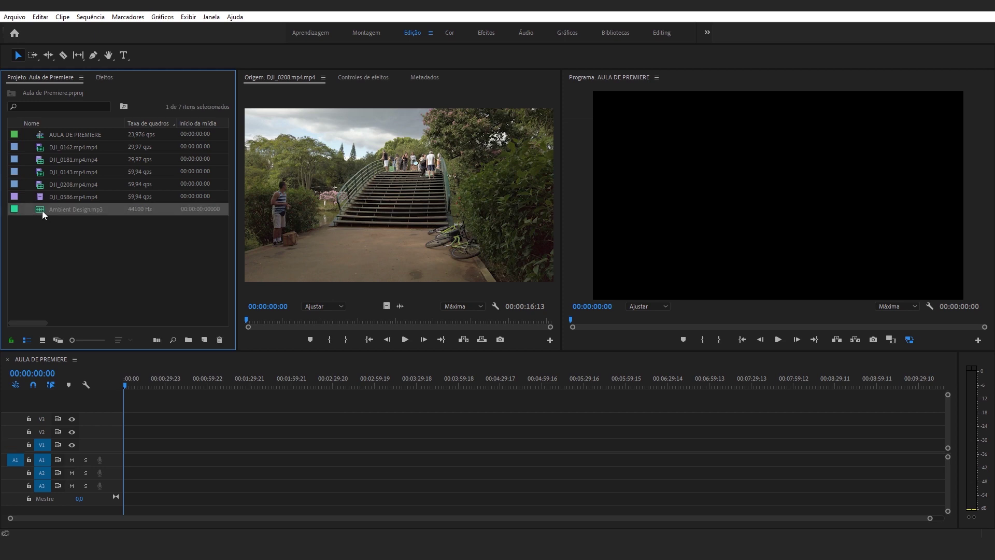
mouse_move(41, 212)
mouse_down()
mouse_move(127, 391)
mouse_move(133, 466)
mouse_up()
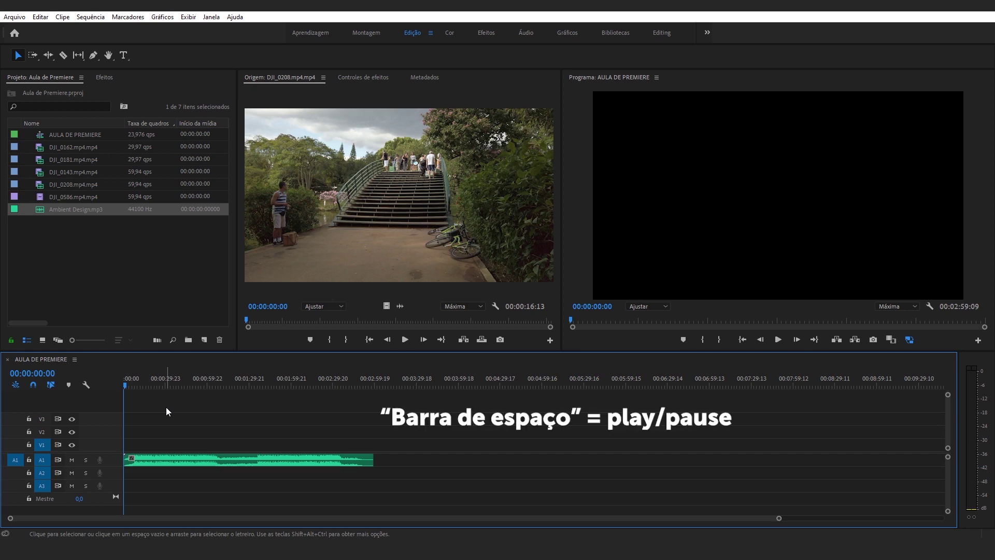
key(space)
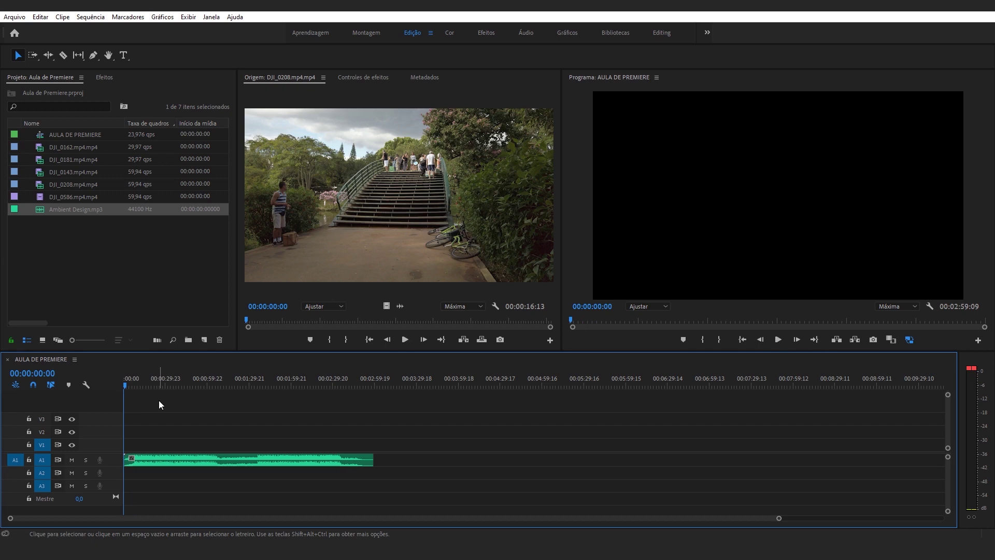
click(40, 18)
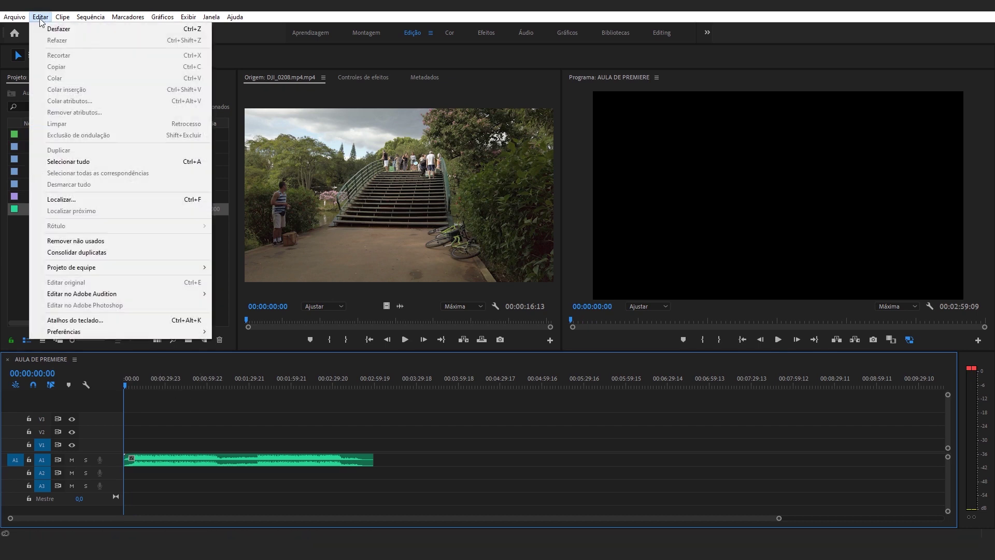
Step: Set the default audio output in Audio Hardware preferences to LG ULTRAWIDE
mouse_move(152, 332)
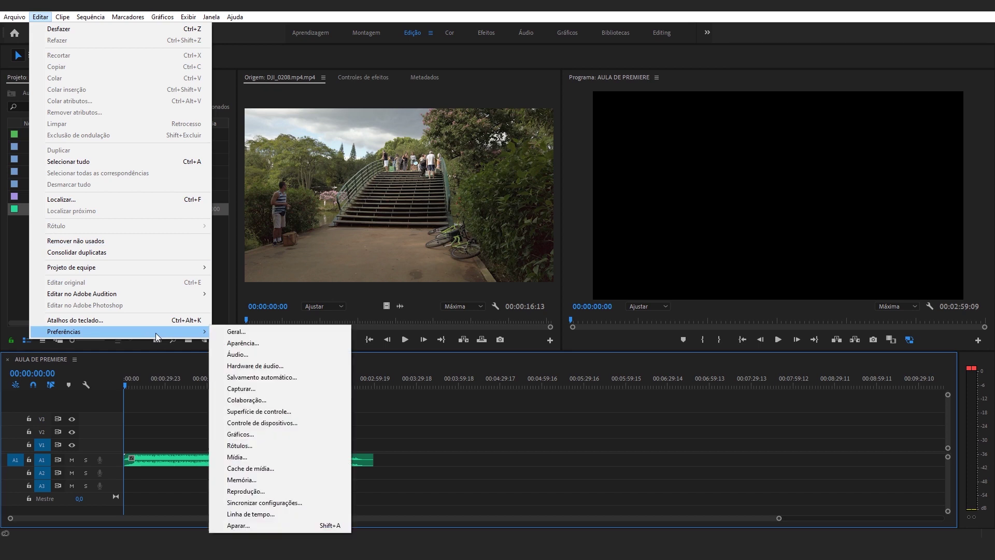
click(276, 367)
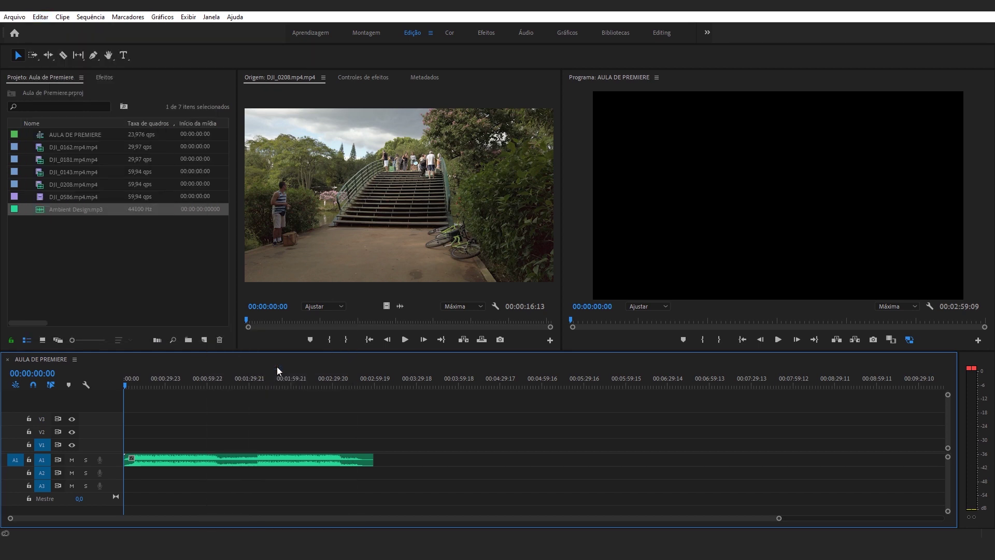
click(491, 174)
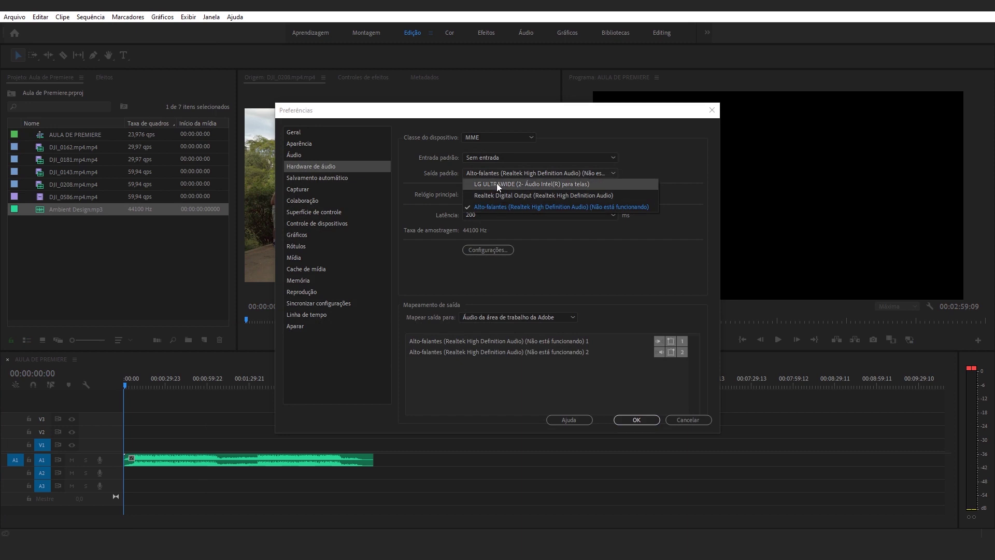
click(496, 184)
key(Return)
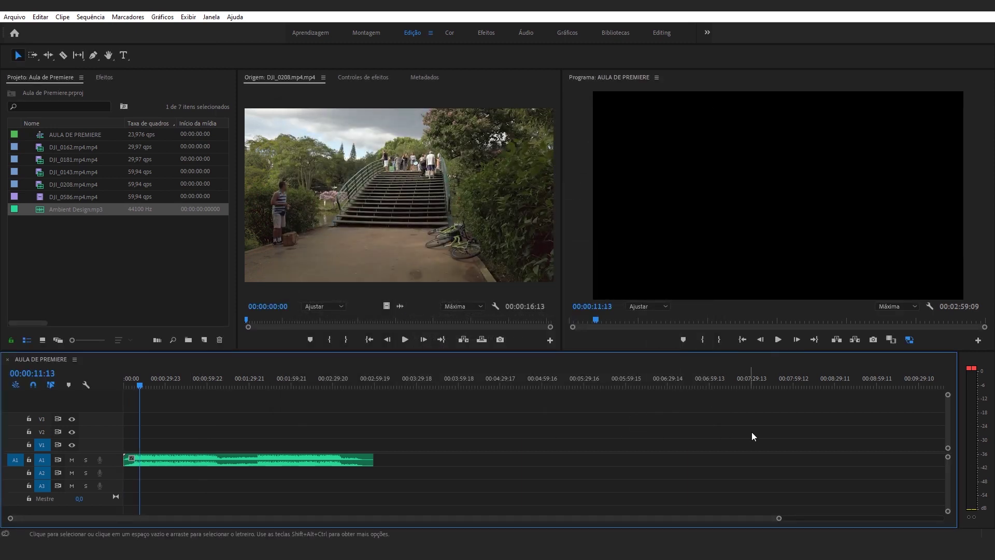
Step: Load the DJI_0586 highway clip into the Source monitor for preview
click(730, 251)
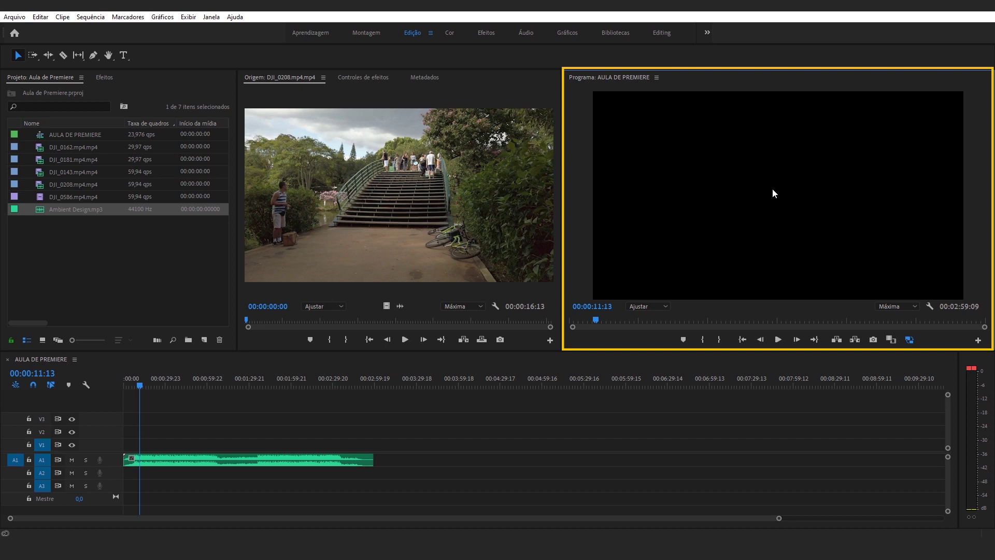
click(245, 413)
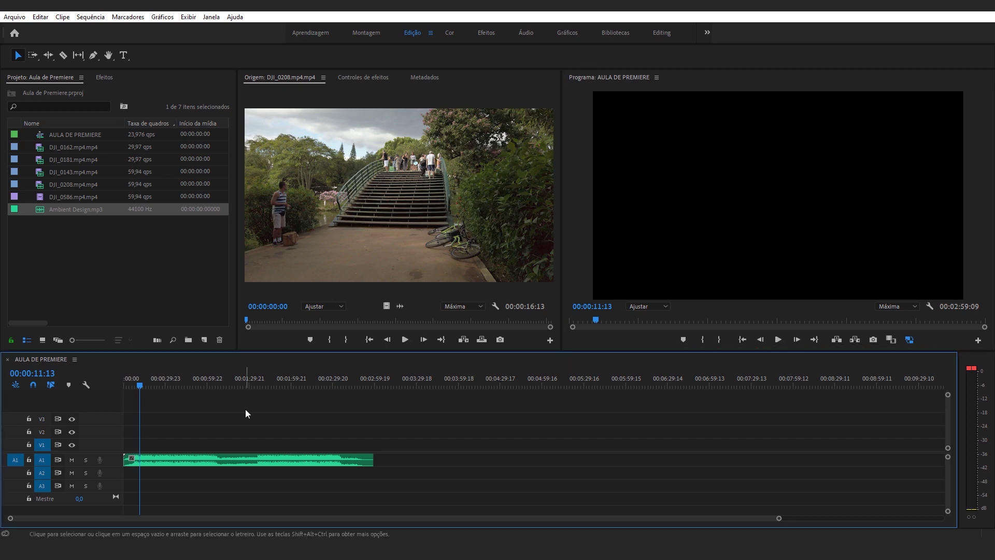
double_click(40, 198)
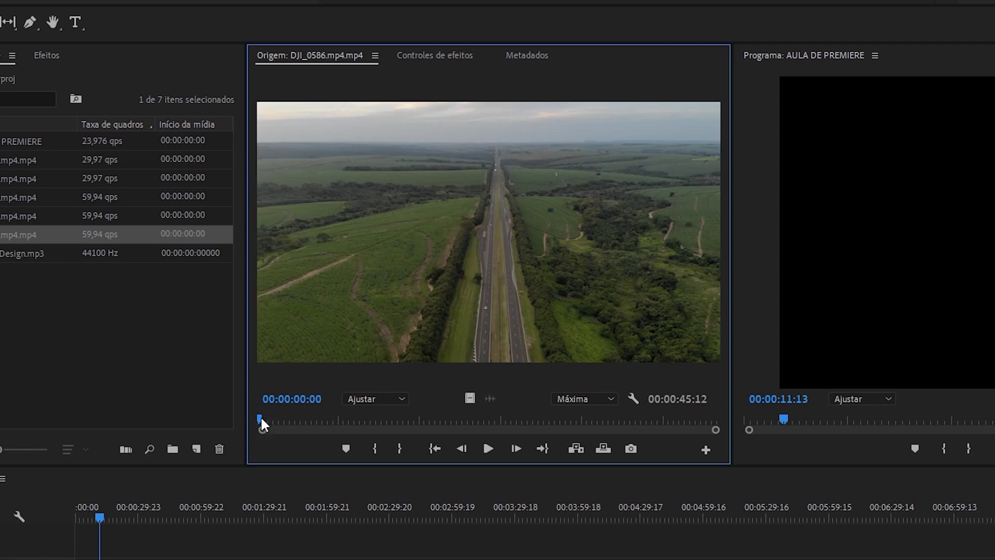
Step: Mark DJI_0586 with an in point at 00:00:20:00 and out point at 00:00:28:15
mouse_move(259, 417)
mouse_down()
mouse_move(629, 416)
mouse_move(449, 421)
mouse_move(462, 422)
mouse_up()
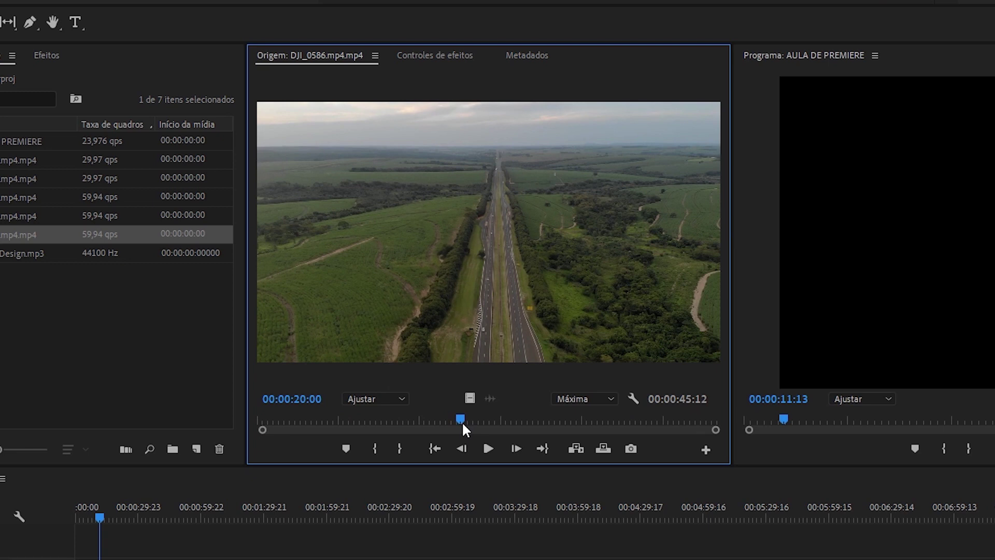
key(i)
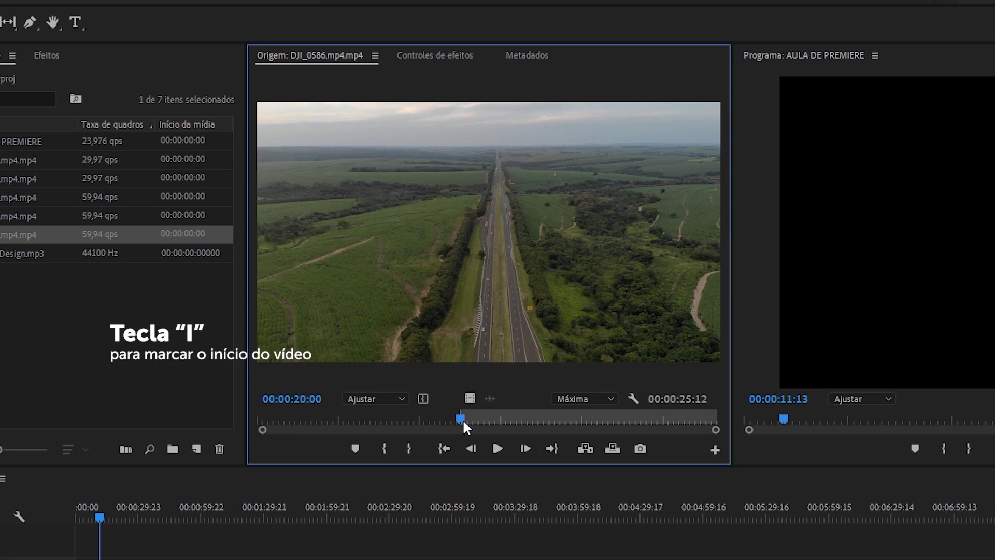
key(space)
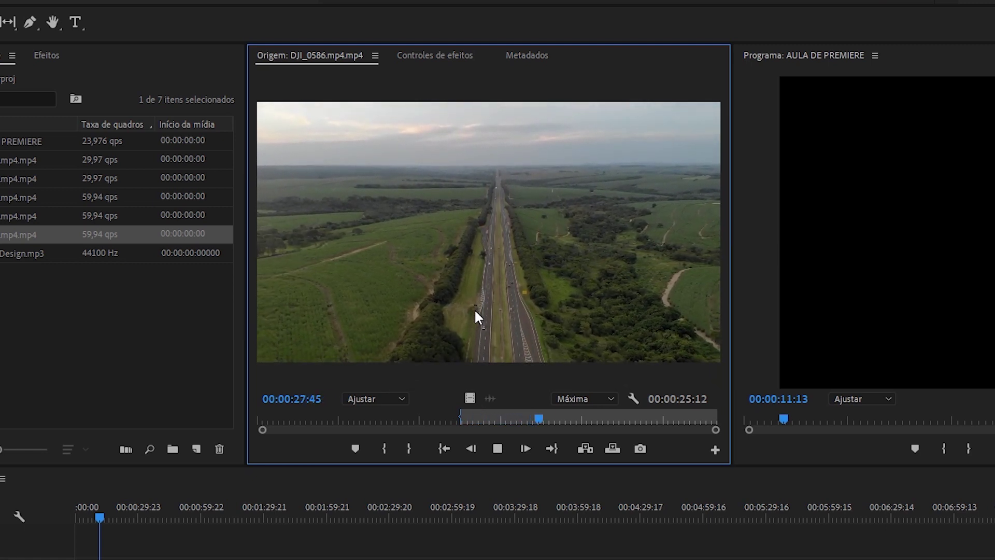
key(space)
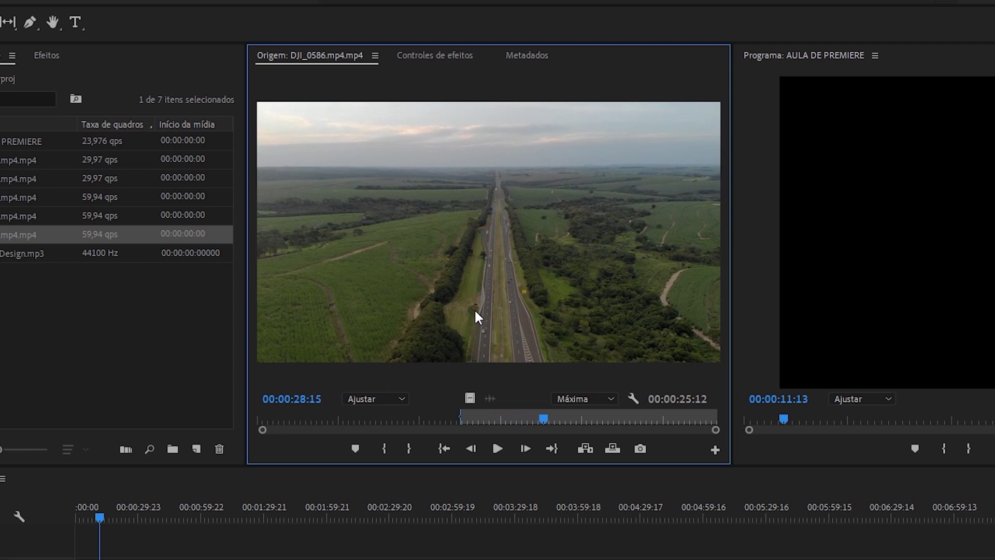
key(o)
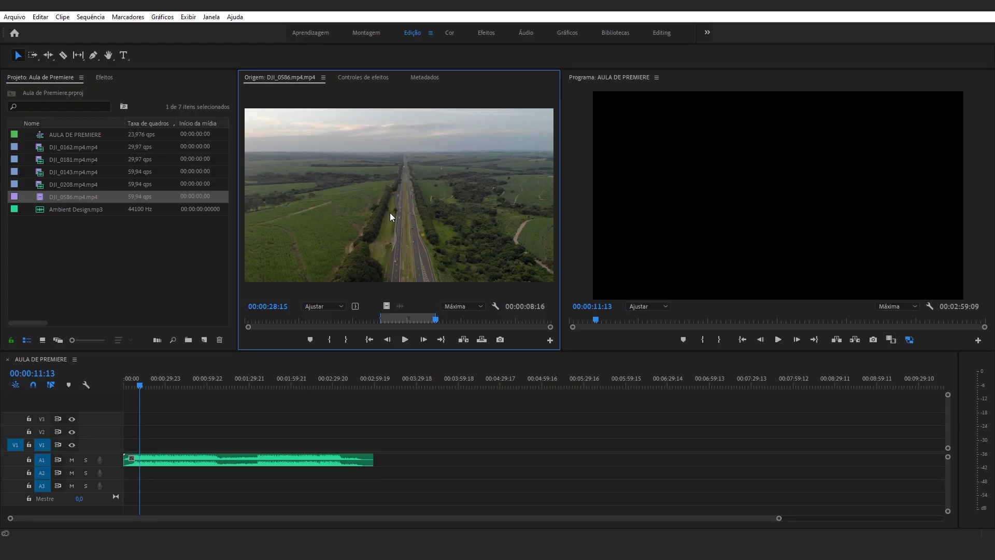
Step: Place only the video of the trimmed DJI_0586 shot at the start of V1
mouse_move(358, 215)
mouse_down()
mouse_move(241, 399)
mouse_move(132, 445)
mouse_up()
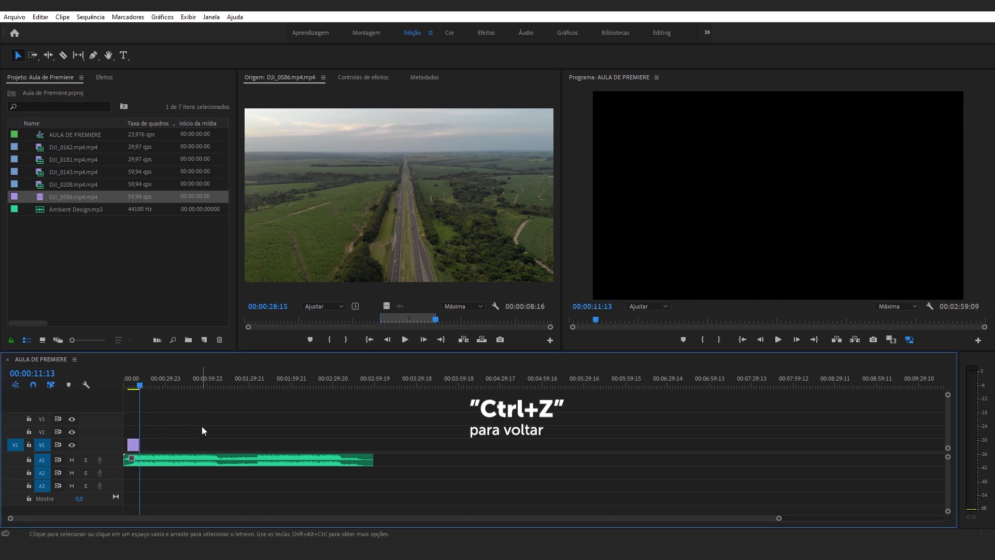
key(ctrl+z)
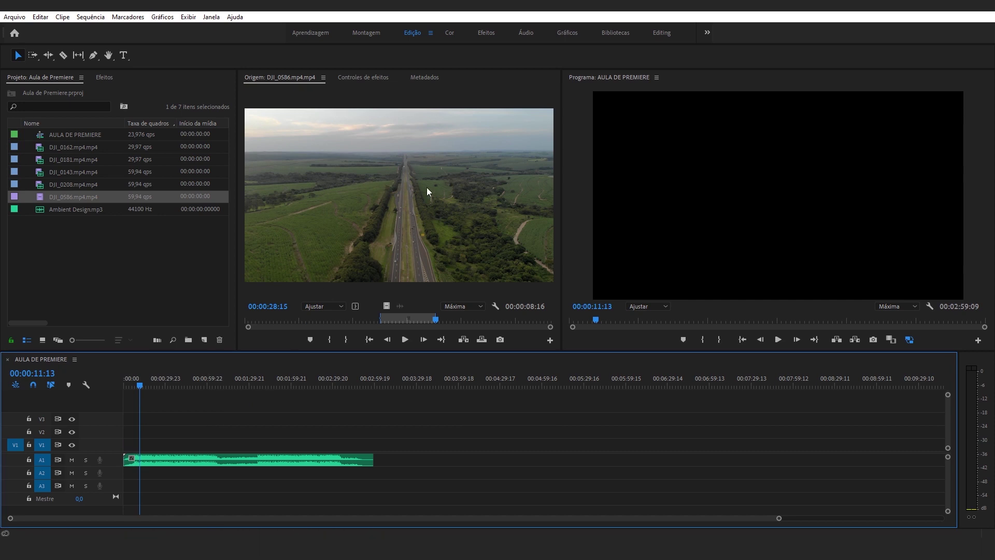
drag(387, 306, 308, 440)
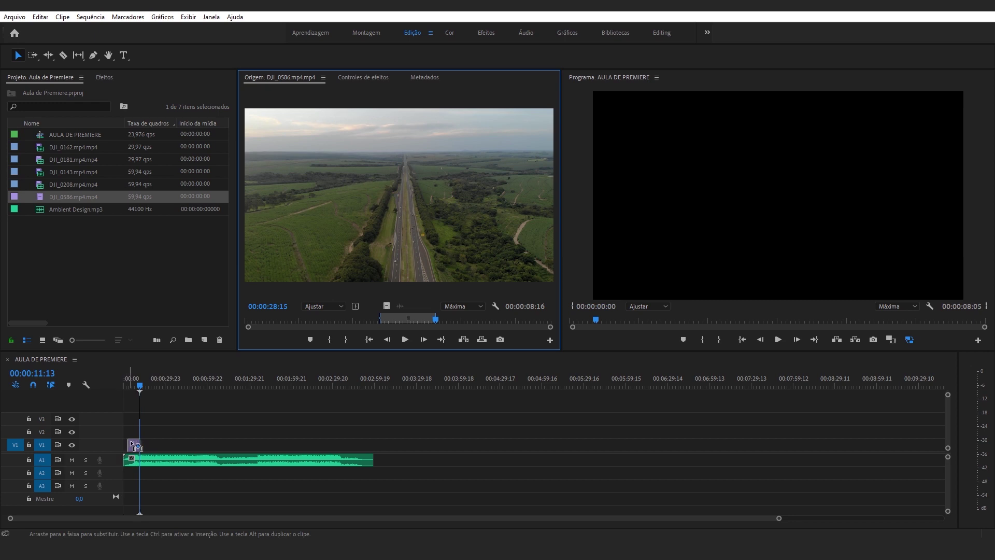
drag(308, 439, 135, 445)
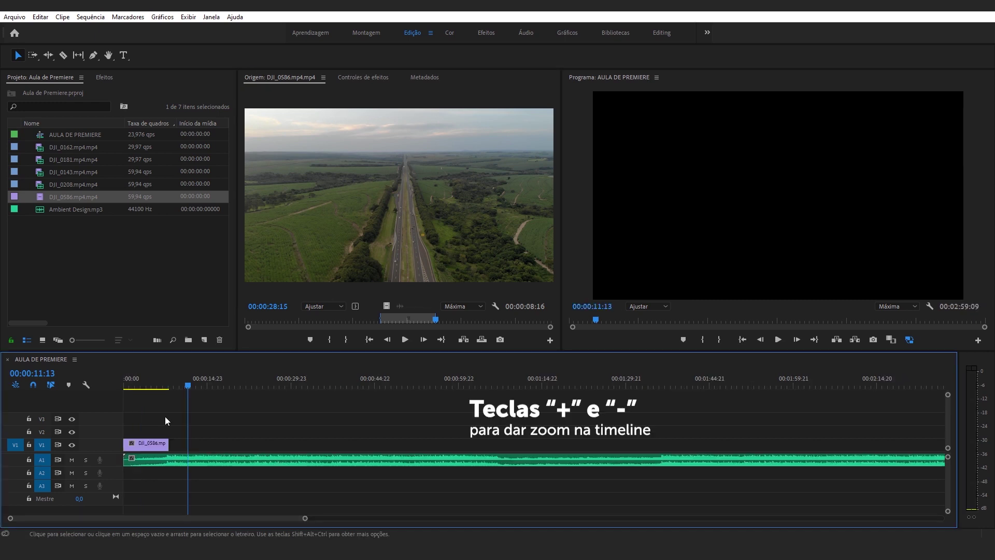
Step: Zoom the timeline and play the sequence from the beginning
key(equal)
key(equal)
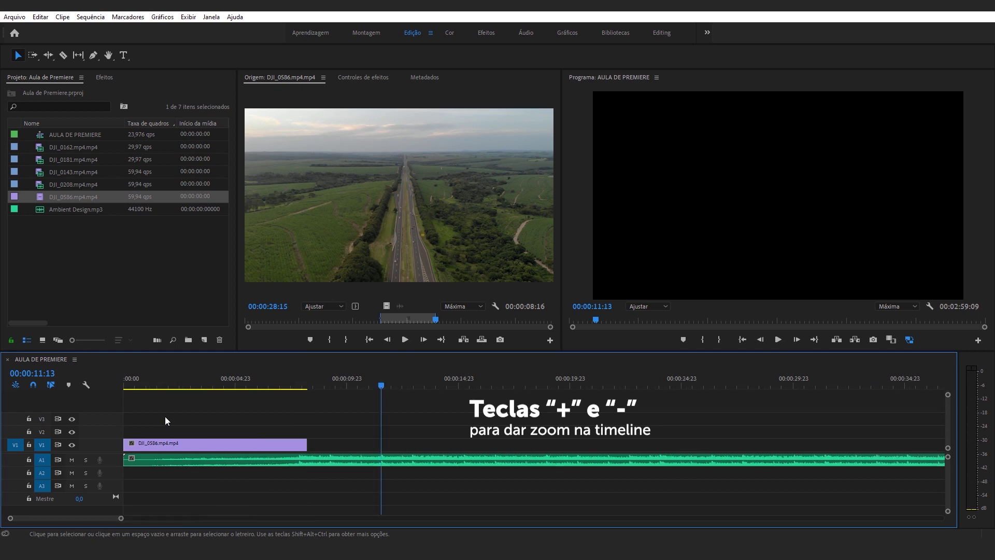
key(equal)
key(minus)
key(minus)
key(minus)
key(minus)
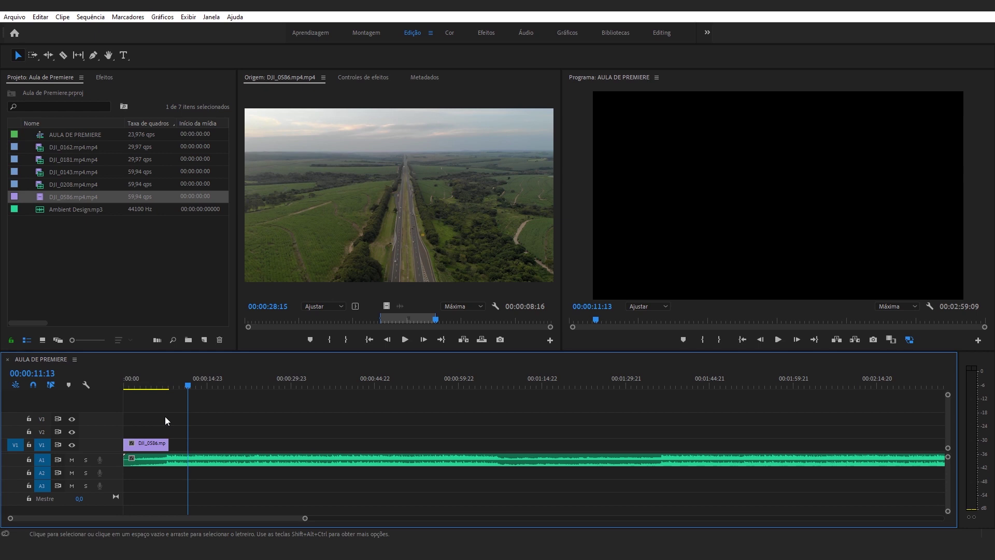
key(Home)
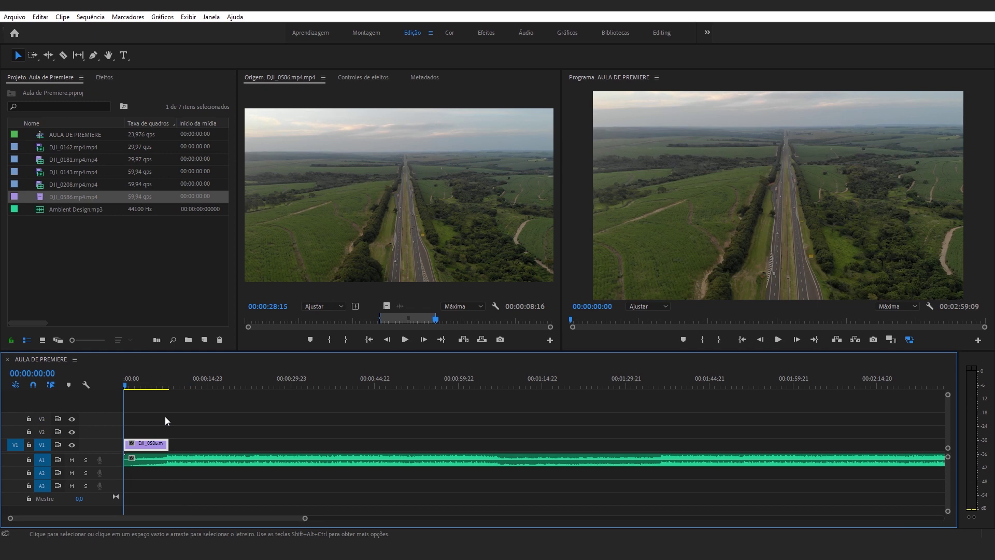
key(space)
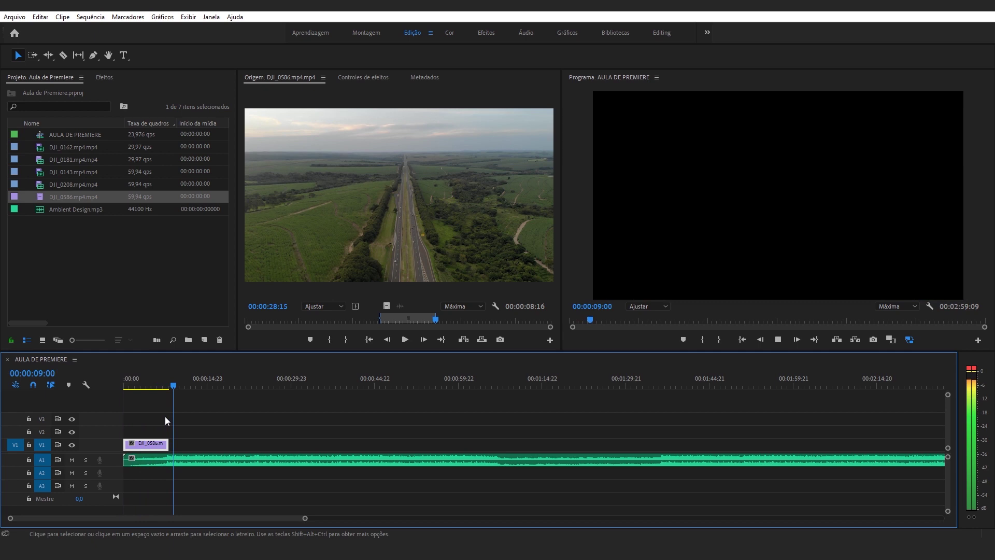
key(space)
key(ctrl+a)
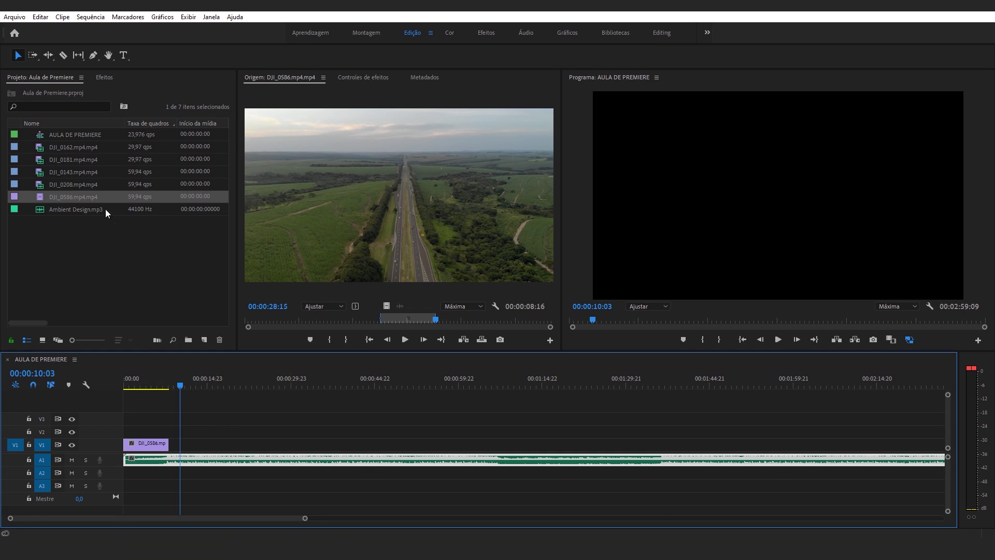
Step: Mark DJI_0181 with In at 00:00:15:05 and Out at 00:00:21:08
double_click(40, 148)
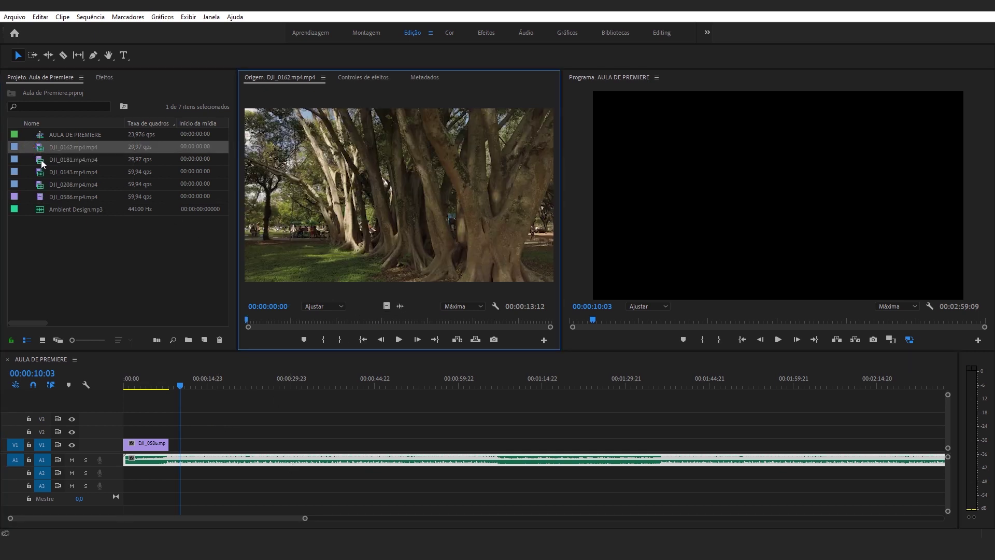
double_click(38, 161)
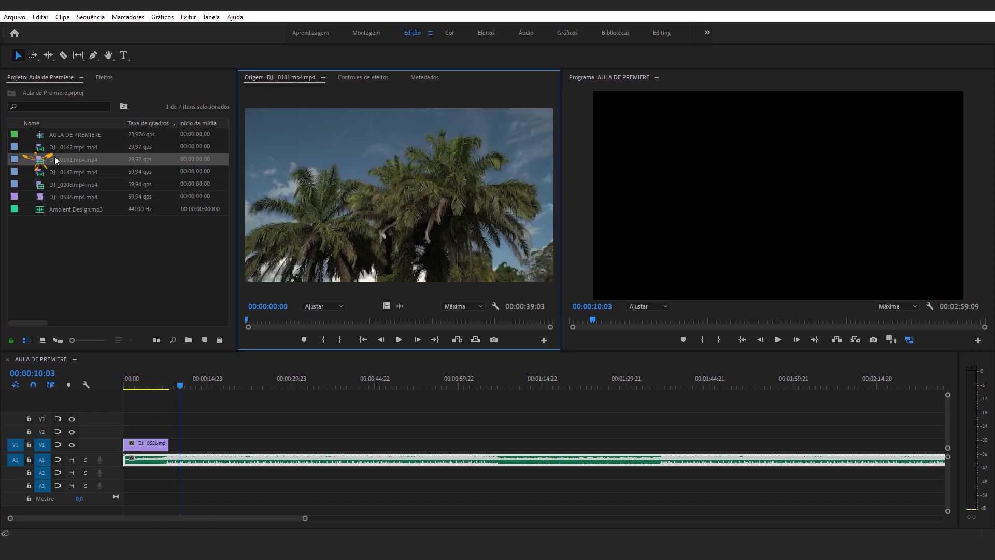
drag(246, 320, 317, 319)
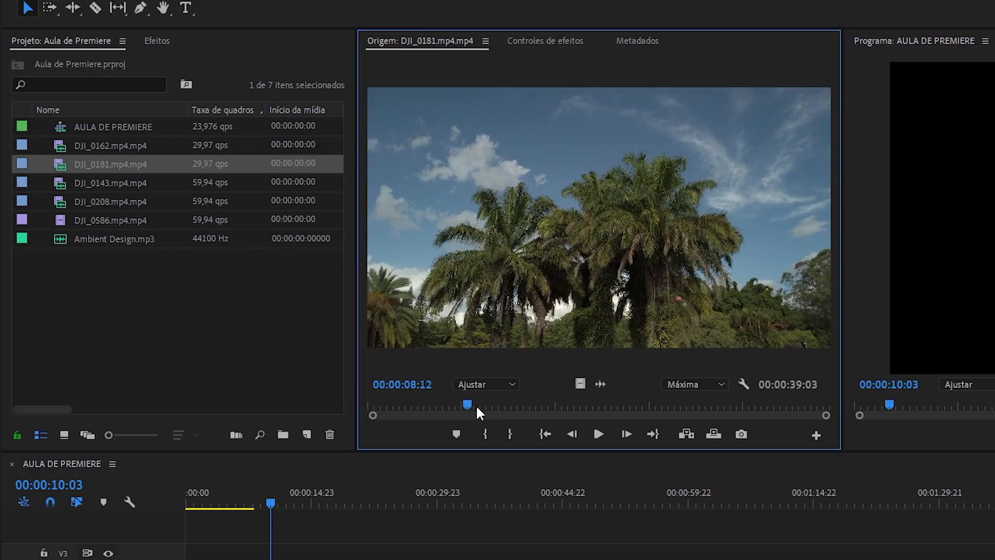
mouse_move(476, 408)
mouse_down()
mouse_move(579, 416)
mouse_move(548, 409)
mouse_up()
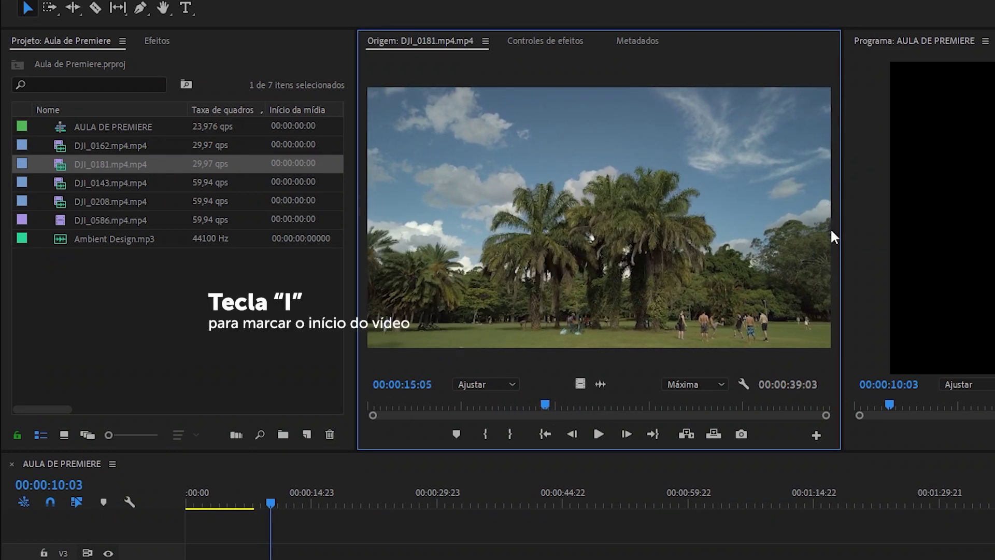
key(i)
drag(545, 404, 617, 403)
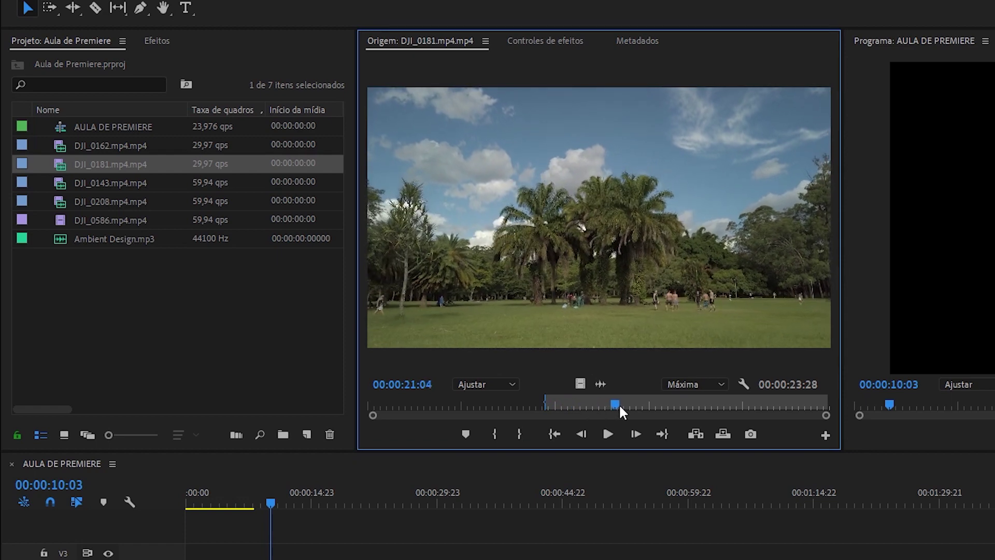
key(o)
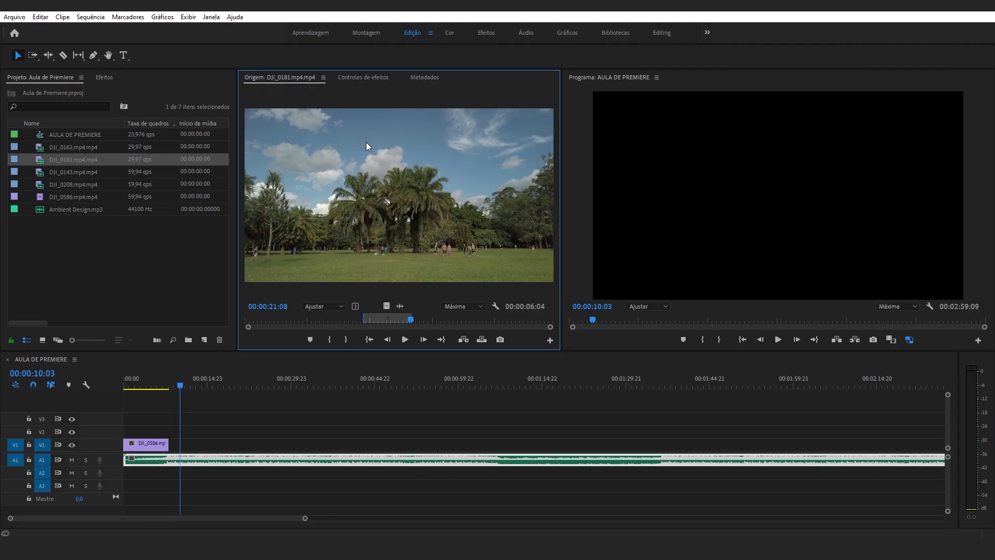
Step: Place the trimmed DJI_0181 shot on V2 at the playhead, then undo it
drag(399, 182, 259, 411)
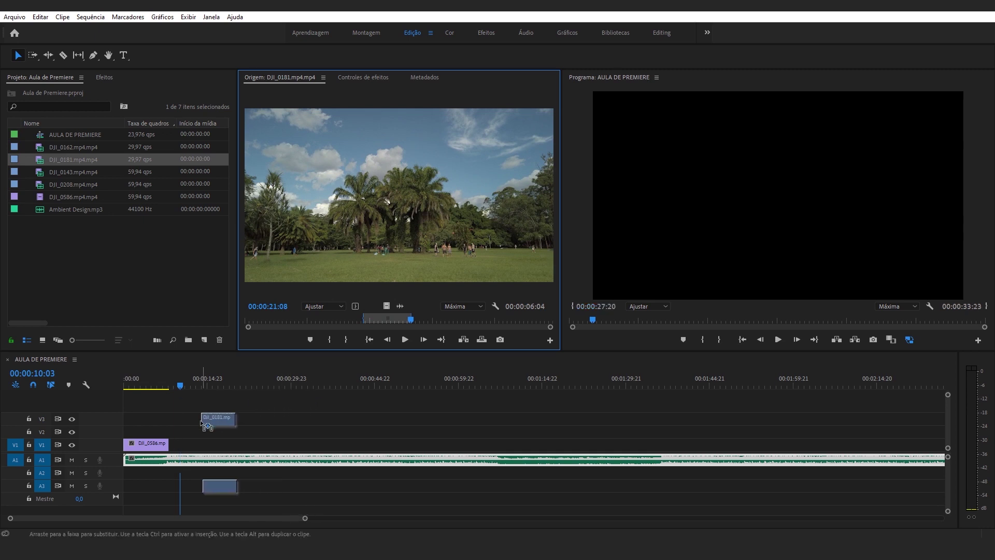
drag(259, 410, 181, 429)
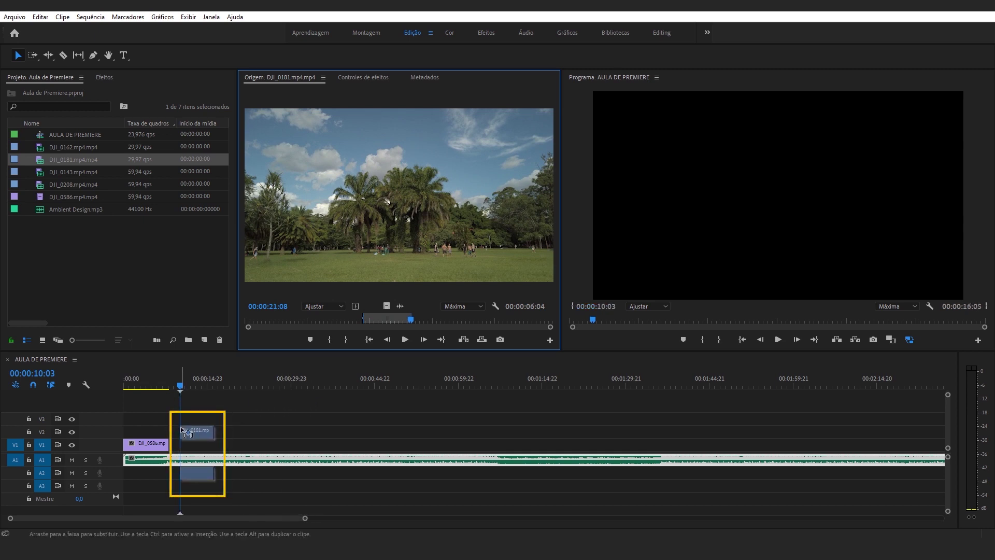
drag(182, 429, 181, 430)
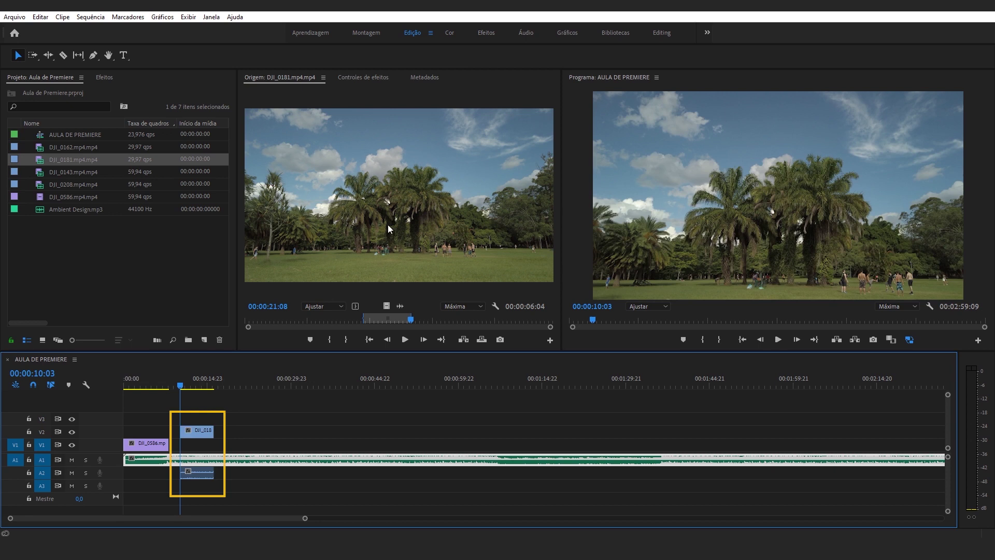
key(ctrl+z)
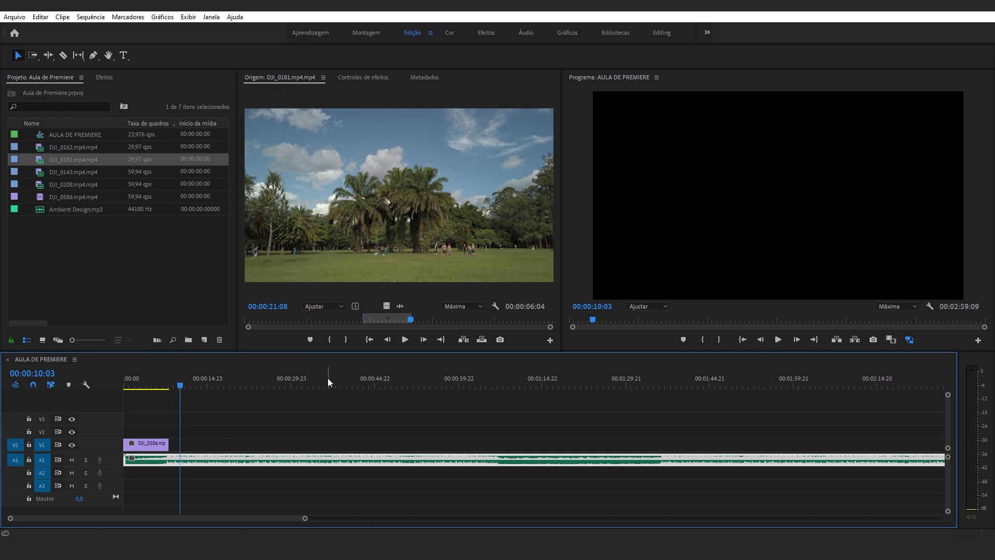
Step: Add DJI_0181's video only after DJI_0586 on V1, review the cut, and load DJI_0143
click(385, 305)
drag(369, 365, 335, 370)
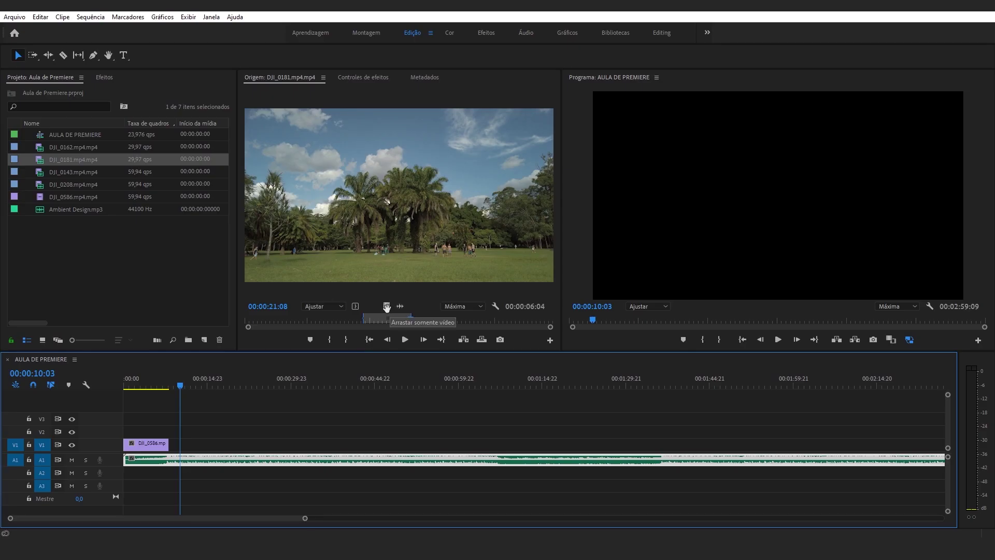
mouse_move(386, 307)
mouse_down()
mouse_move(268, 452)
mouse_move(177, 449)
mouse_up()
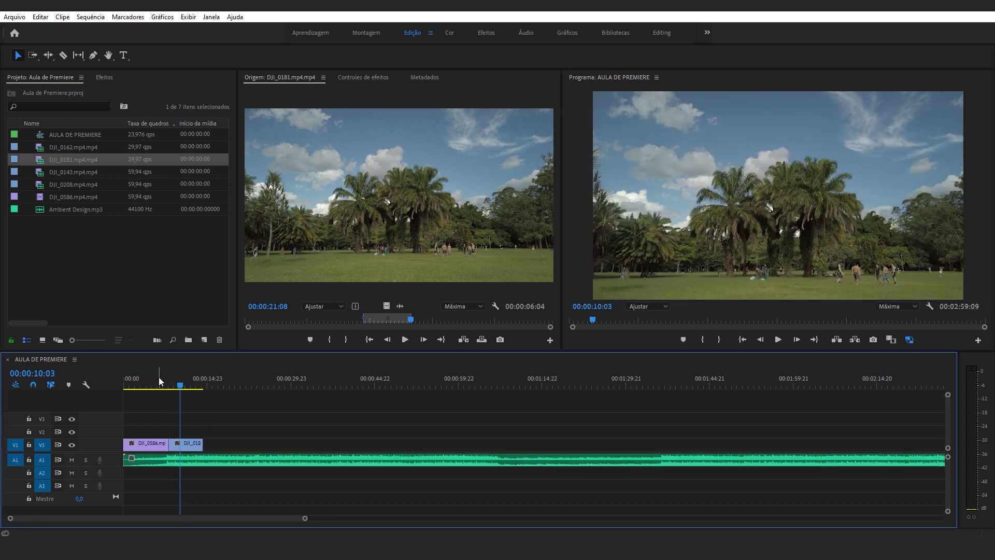
click(158, 377)
key(space)
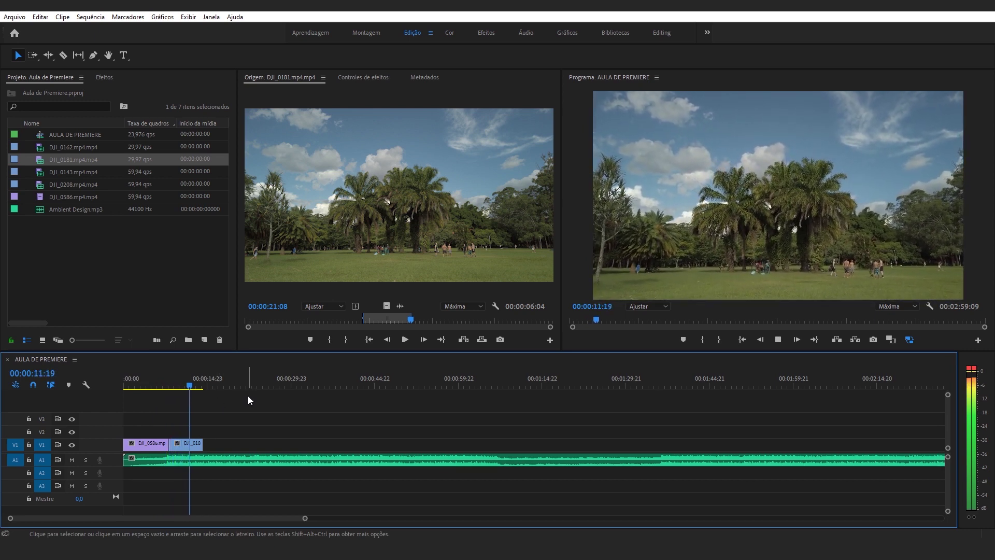
key(space)
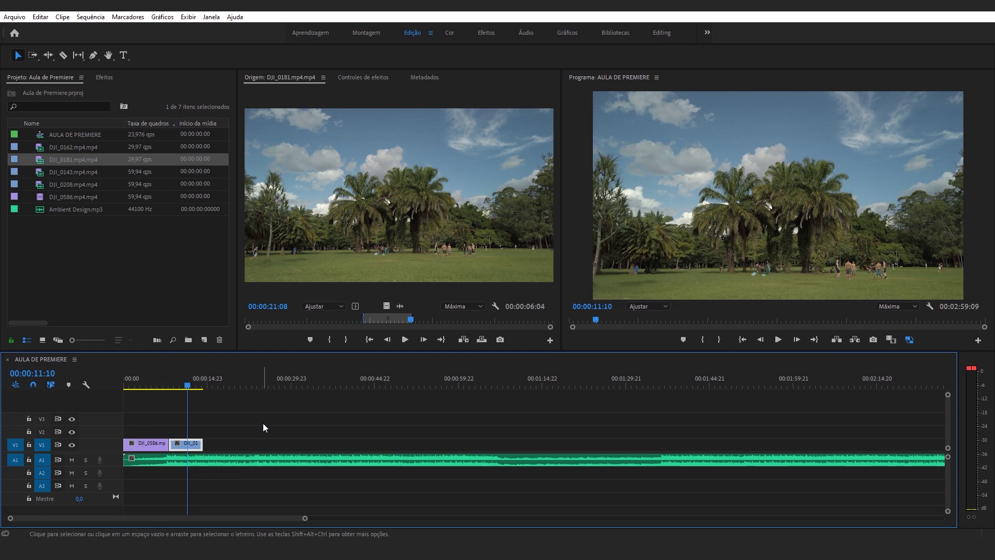
click(264, 424)
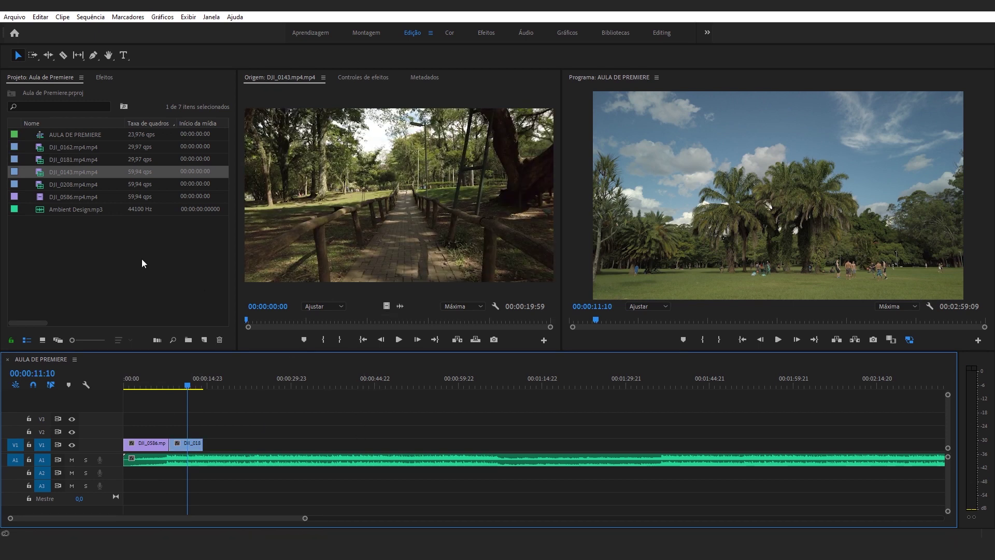
Step: Bring DJI_0143 into the sequence on V2 after the two V1 shots
click(331, 210)
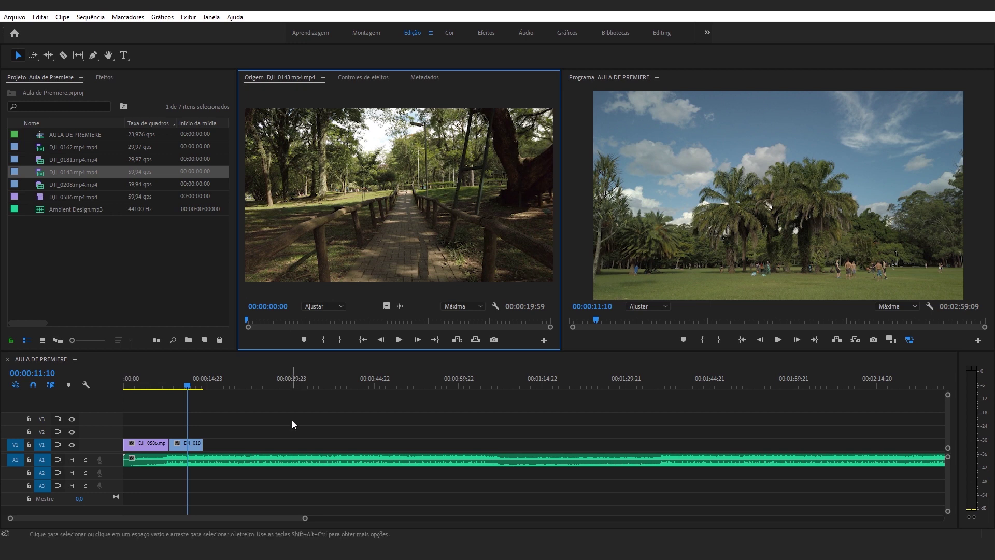
click(39, 170)
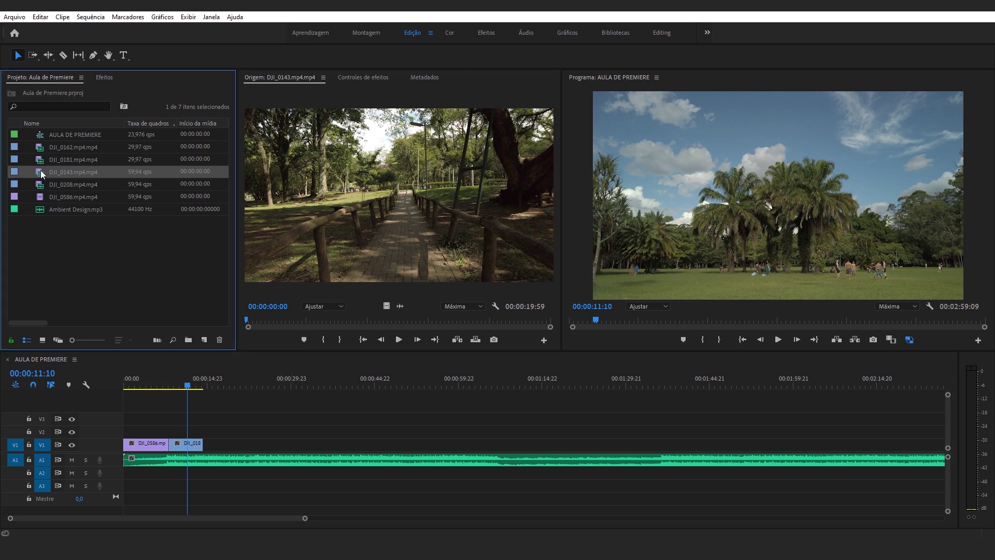
drag(42, 170, 238, 438)
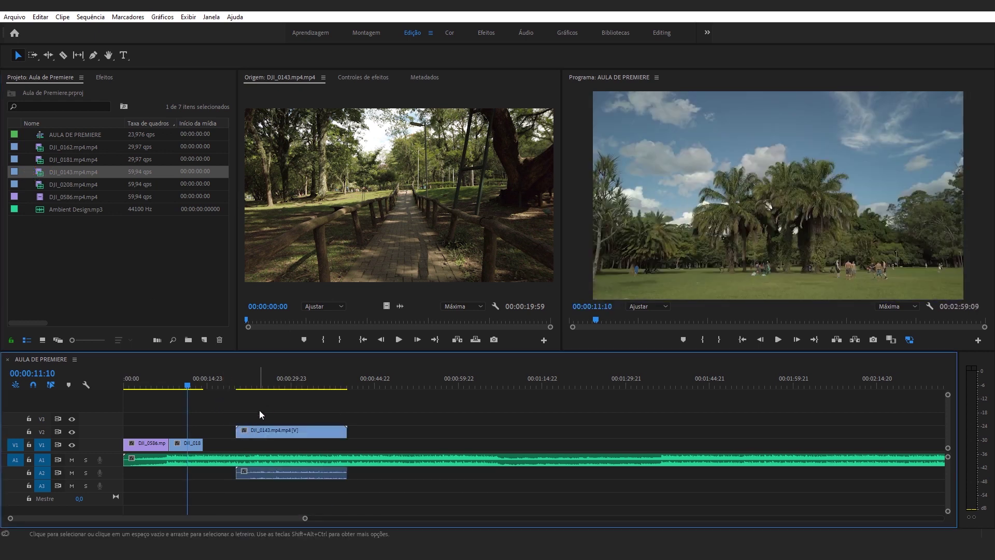
click(296, 432)
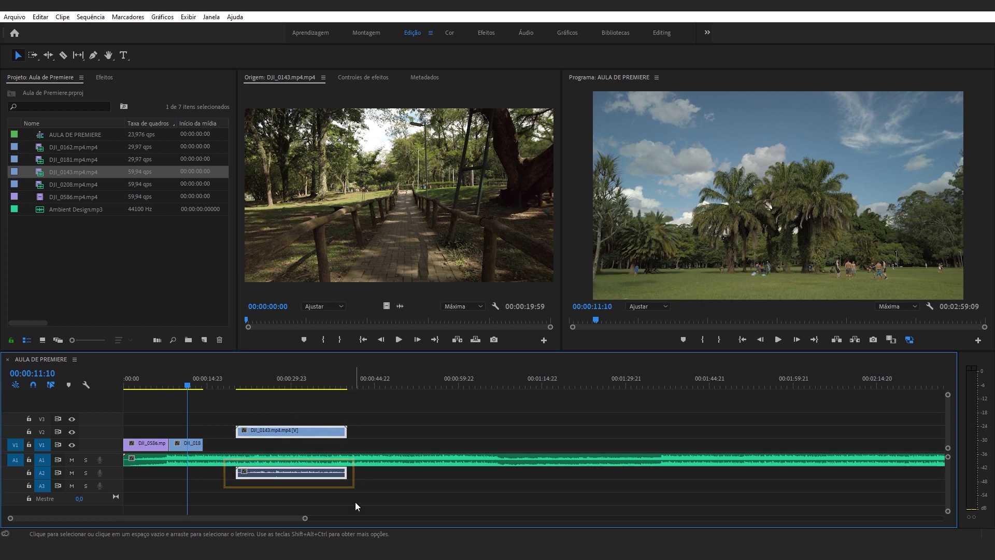
Step: Select only DJI_0143's A2 audio and delete it, keeping the video
drag(362, 486, 341, 481)
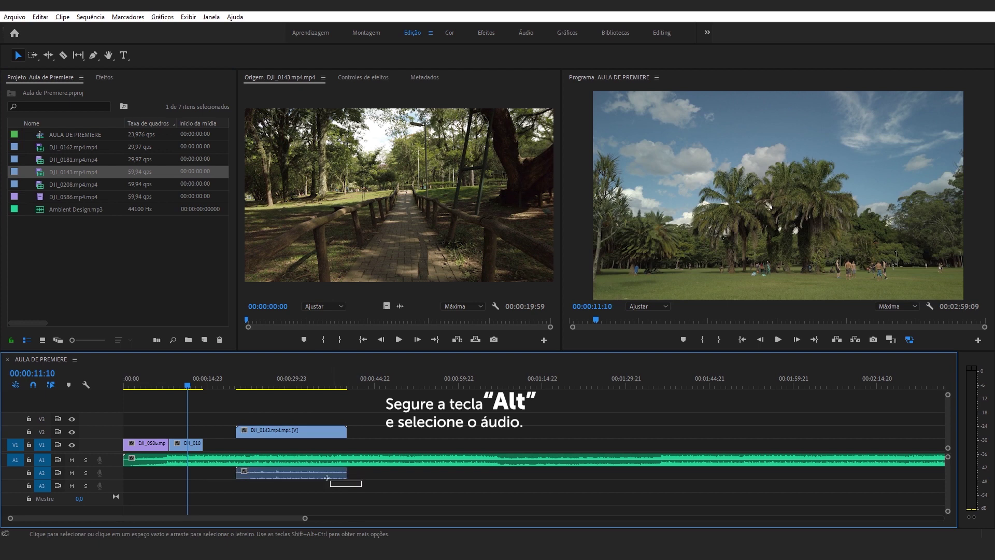
drag(341, 481, 319, 473)
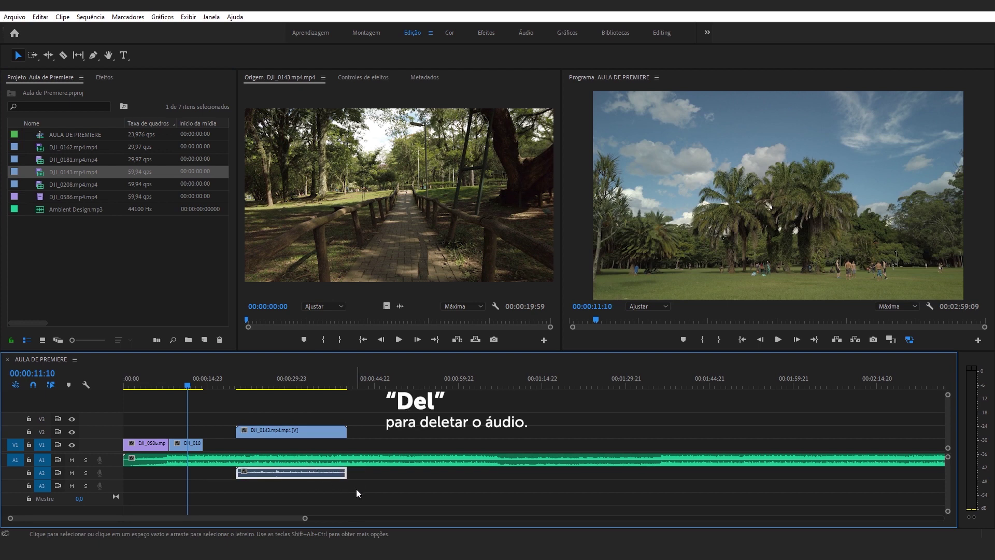
key(Delete)
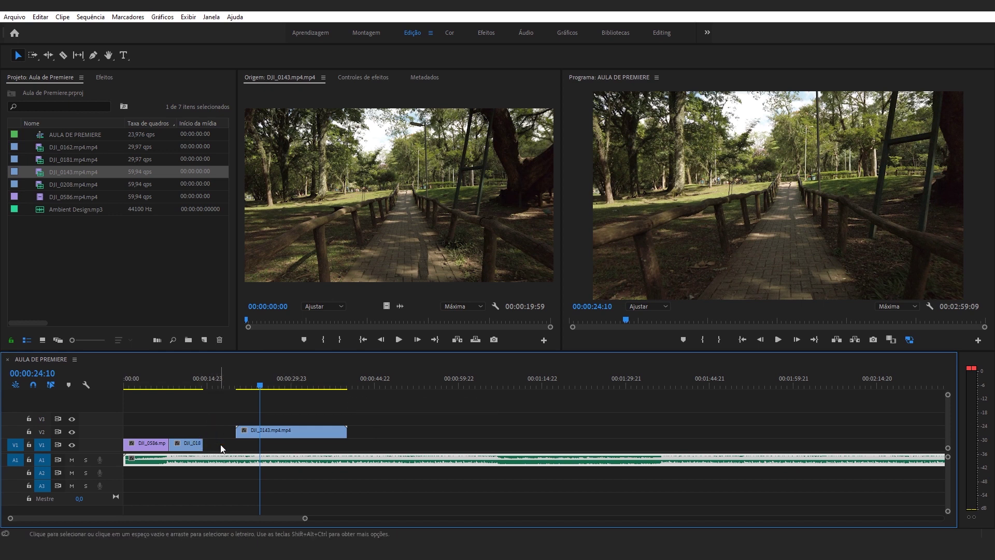
mouse_move(261, 386)
mouse_down()
mouse_move(250, 388)
mouse_move(272, 393)
mouse_up()
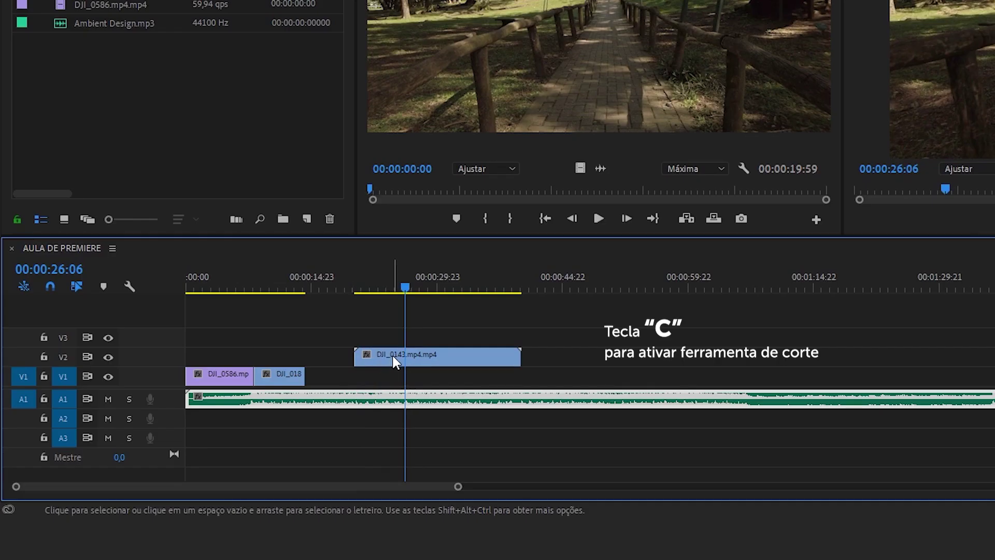
Step: Split DJI_0143 at 00:00:25:06 and delete its opening piece
key(c)
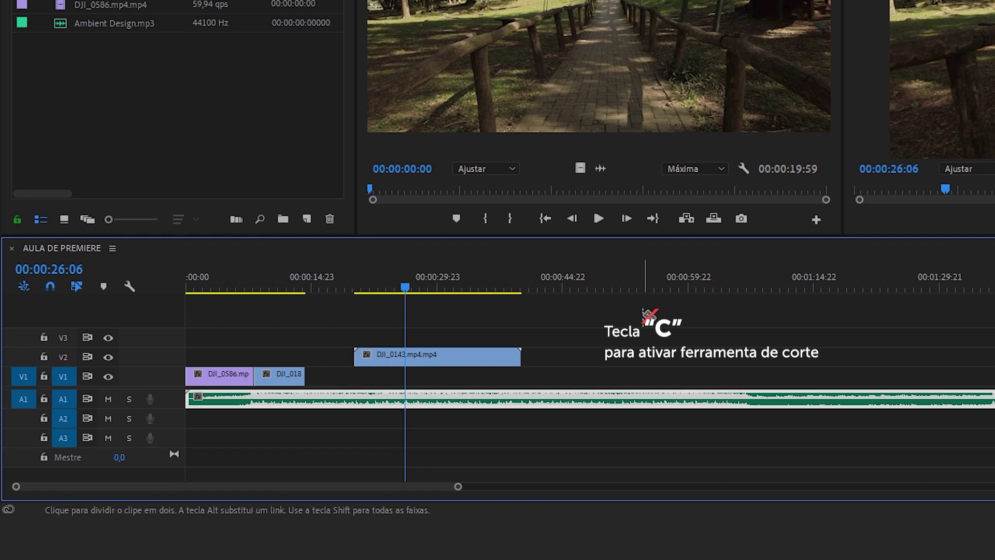
click(409, 357)
key(v)
drag(405, 287, 399, 285)
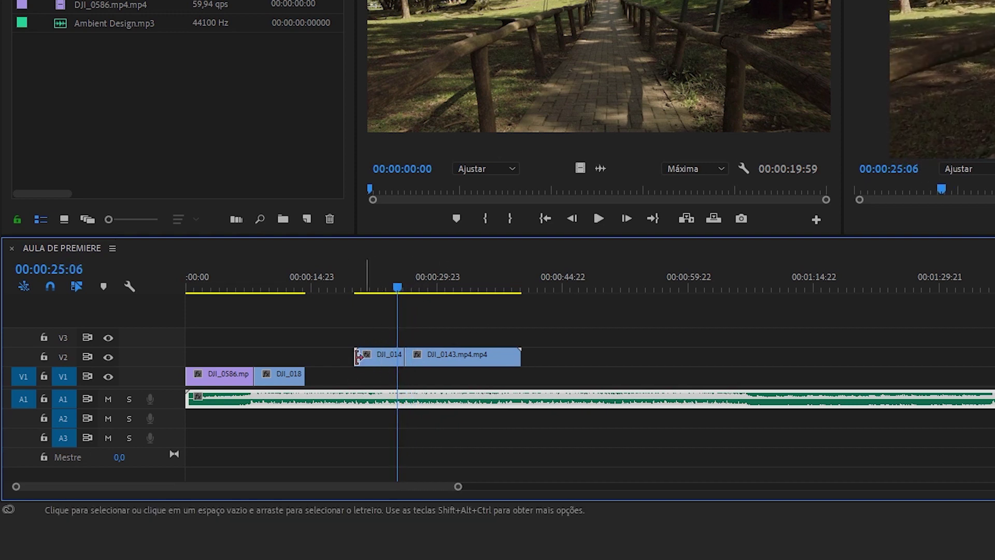
click(379, 360)
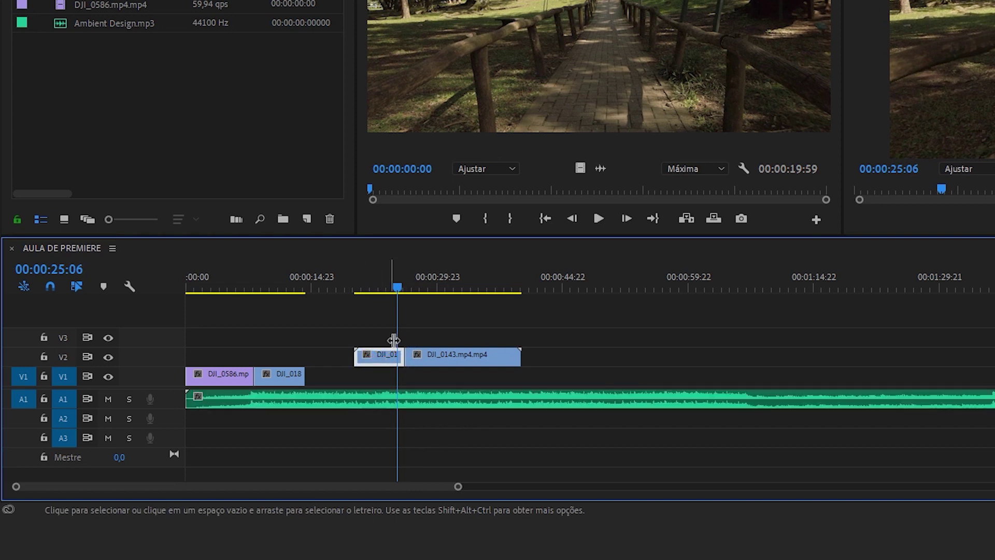
key(Delete)
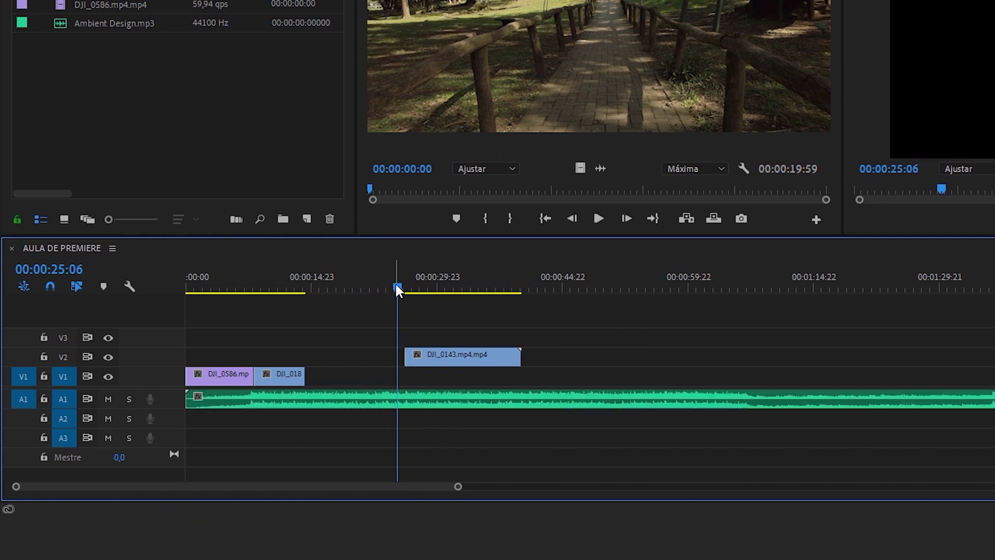
click(406, 283)
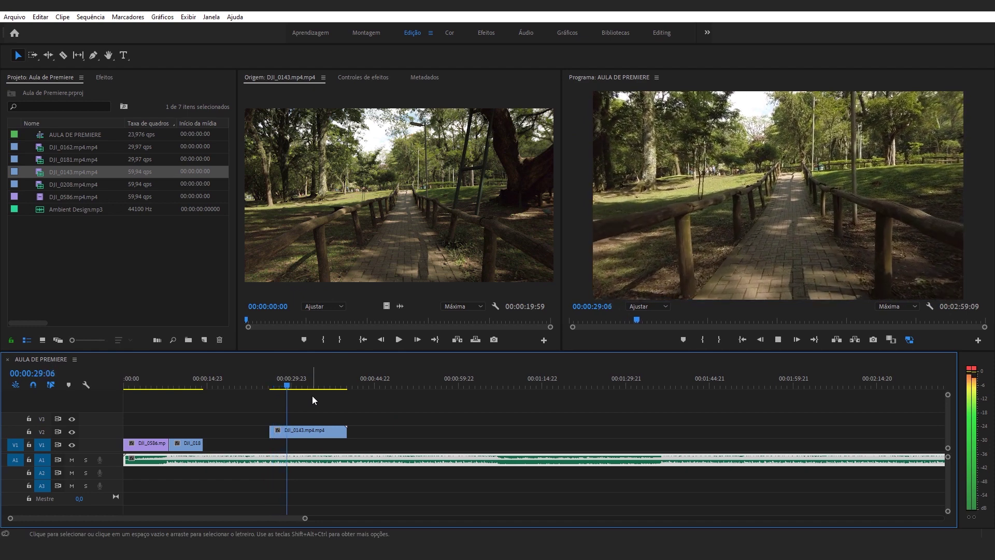
Step: Split DJI_0143 at 00:00:30:05, delete the tail piece, and start moving it toward V1
key(space)
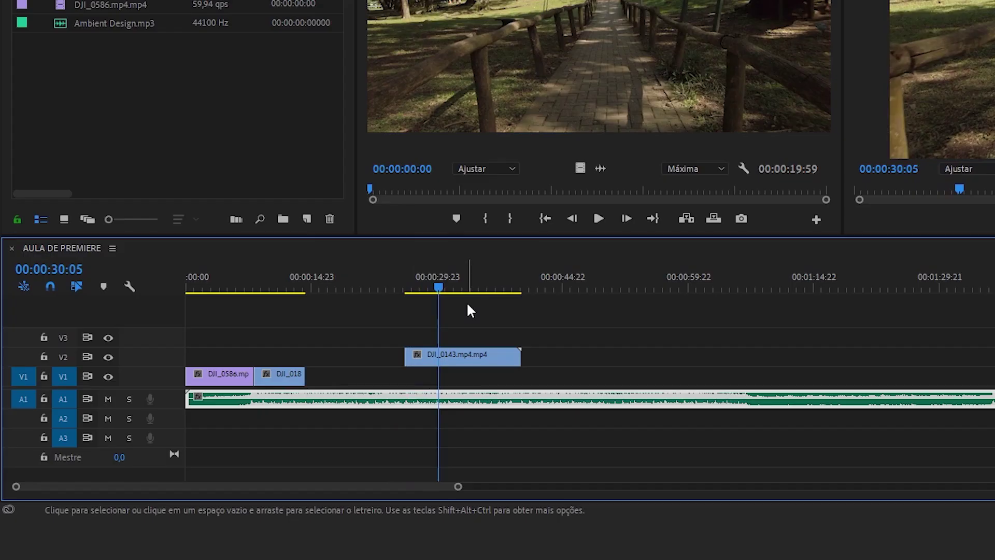
key(c)
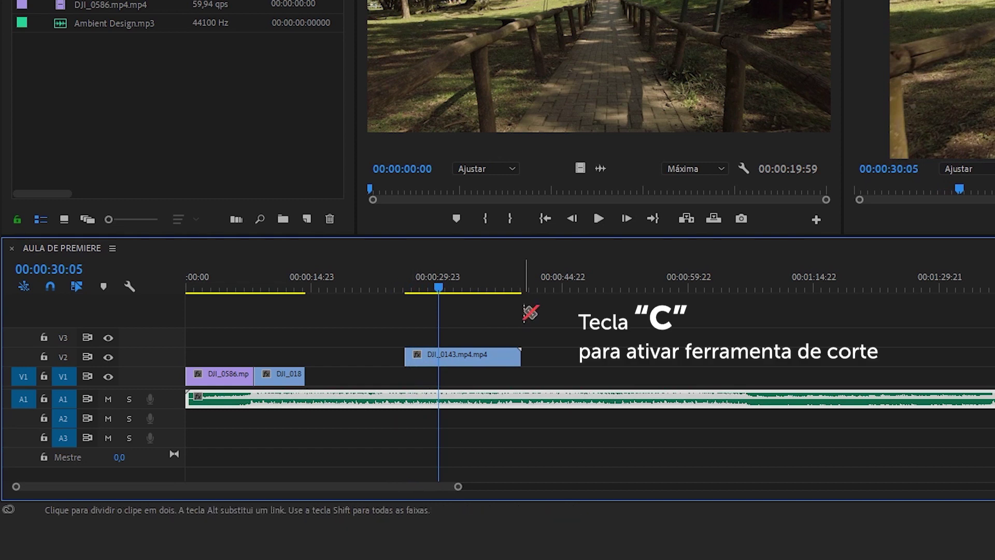
click(439, 357)
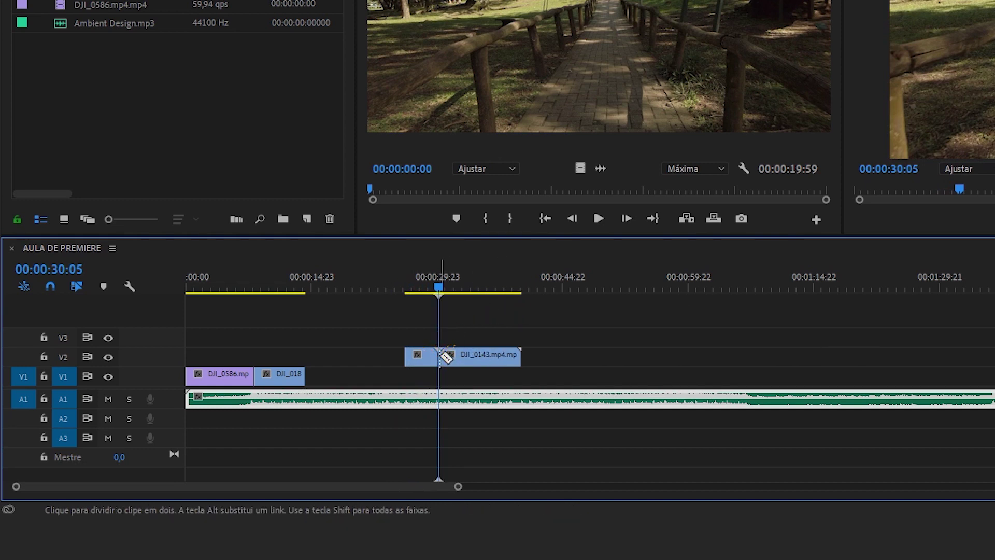
key(v)
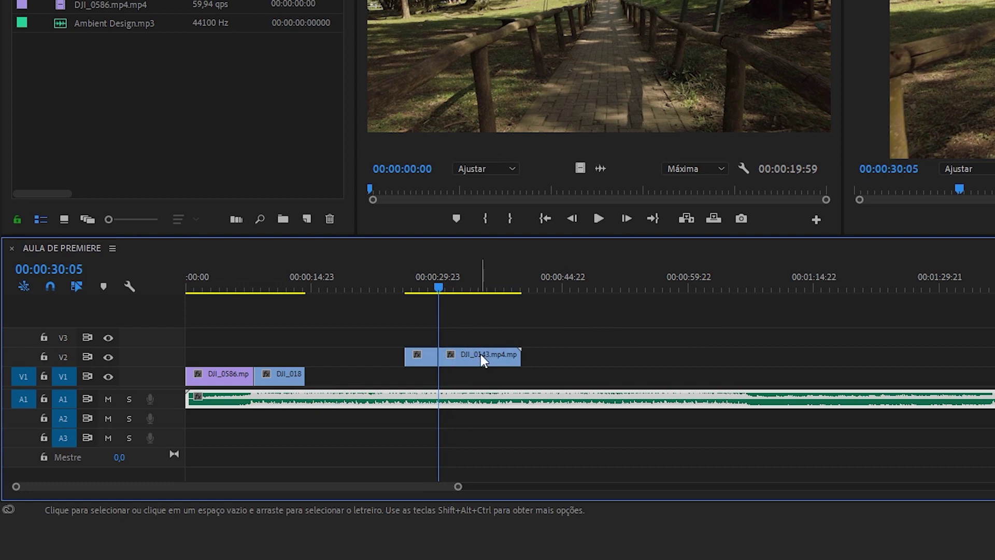
click(481, 355)
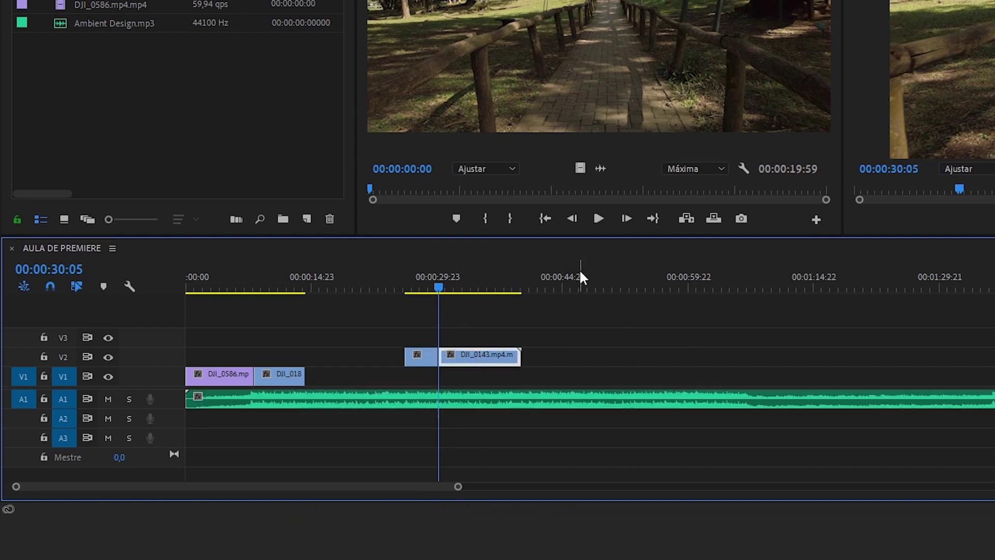
key(Delete)
drag(280, 434, 216, 437)
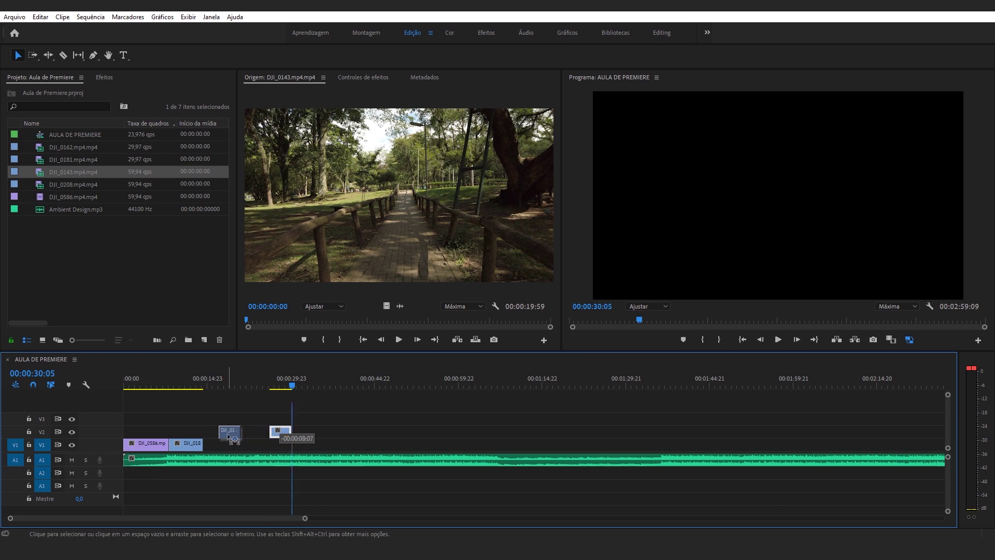
Step: Drop DJI_0143 after DJI_0181 on V1, review it, and trim its end to 00:00:17:03
drag(216, 446, 217, 445)
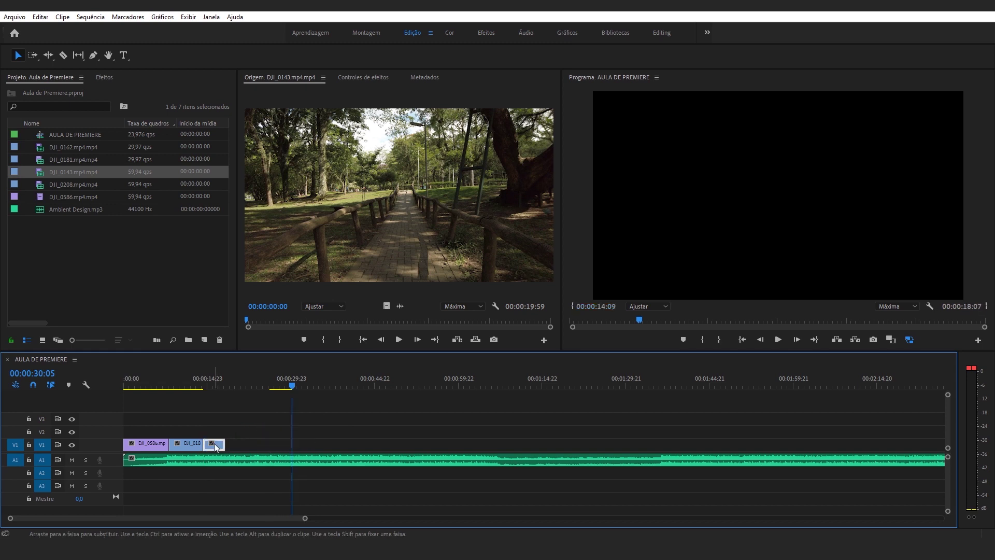
click(199, 383)
key(space)
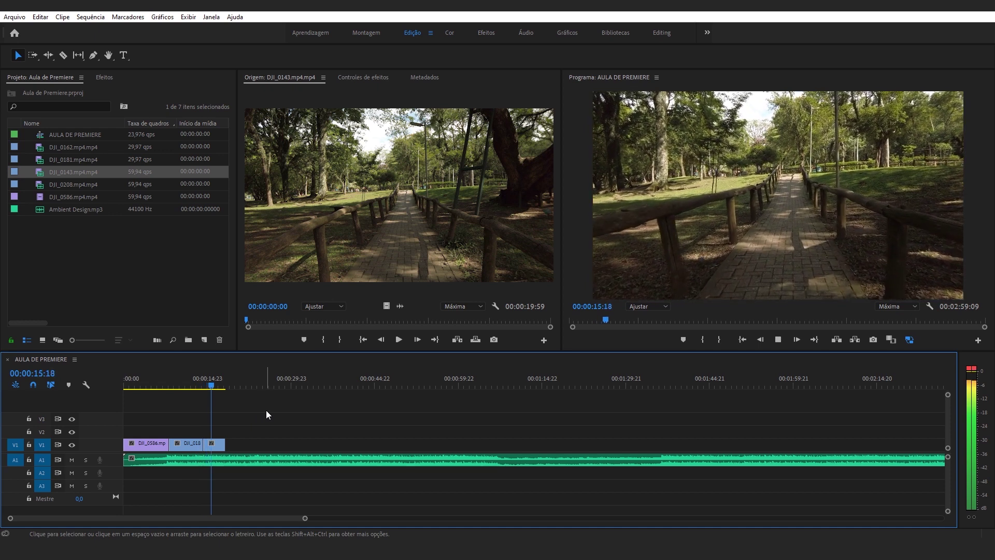
key(space)
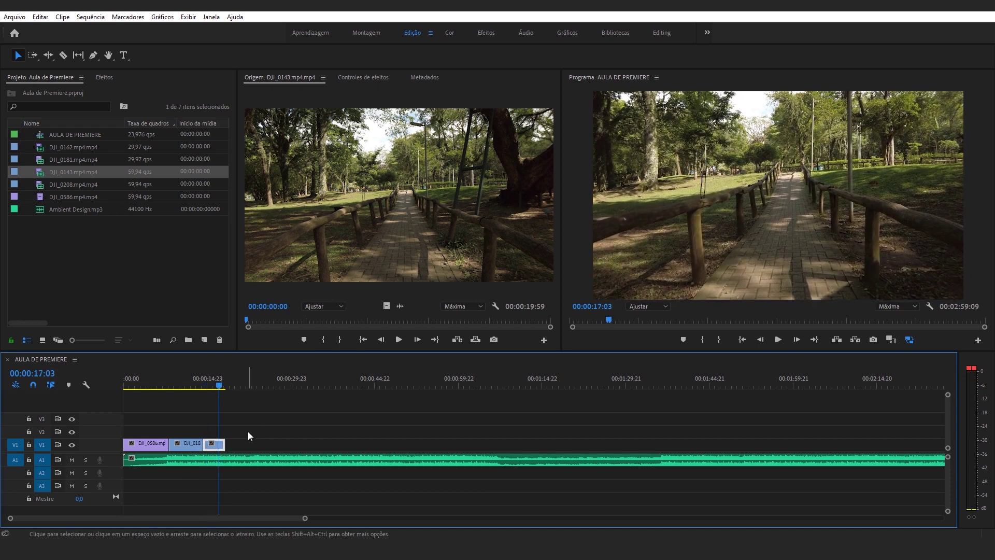
key(equal)
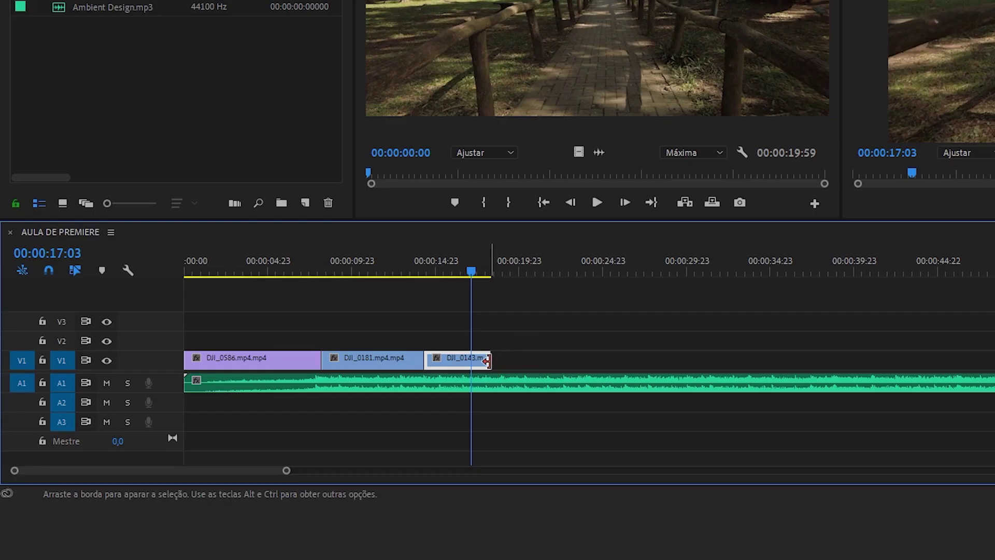
drag(490, 358, 471, 357)
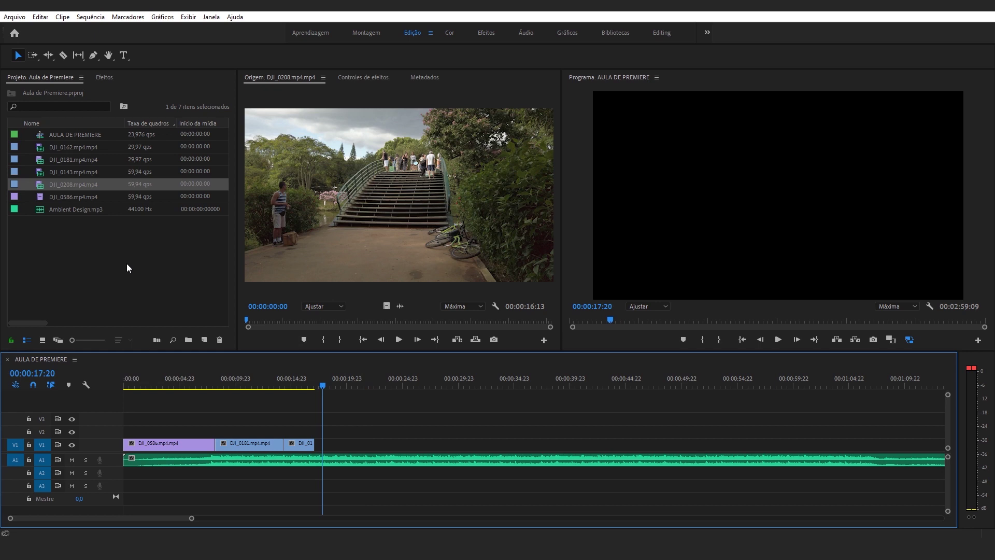
Step: Mark a 00:00:05:29 portion of DJI_0208 and drop its video onto V1 after DJI_0143
double_click(66, 185)
drag(248, 321, 345, 321)
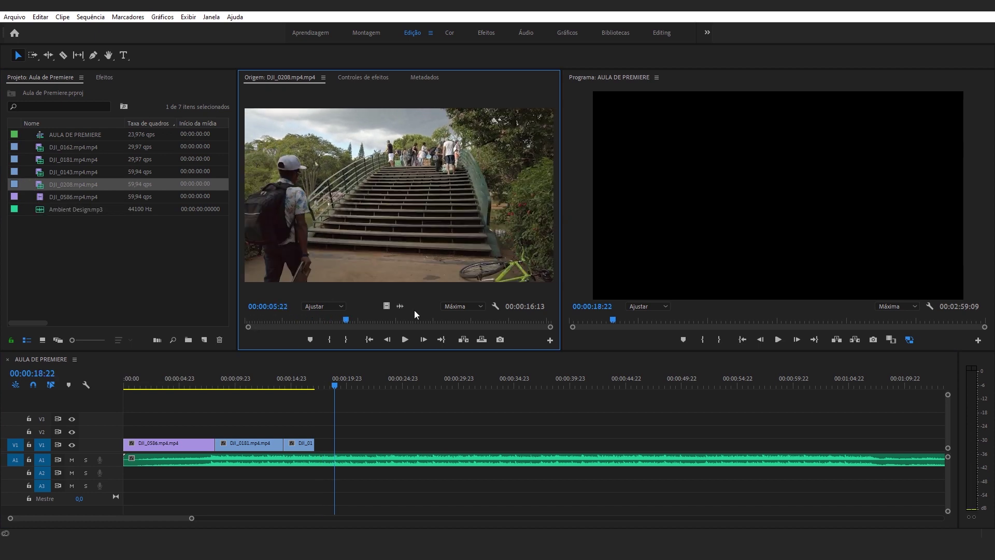
key(i)
drag(346, 321, 452, 320)
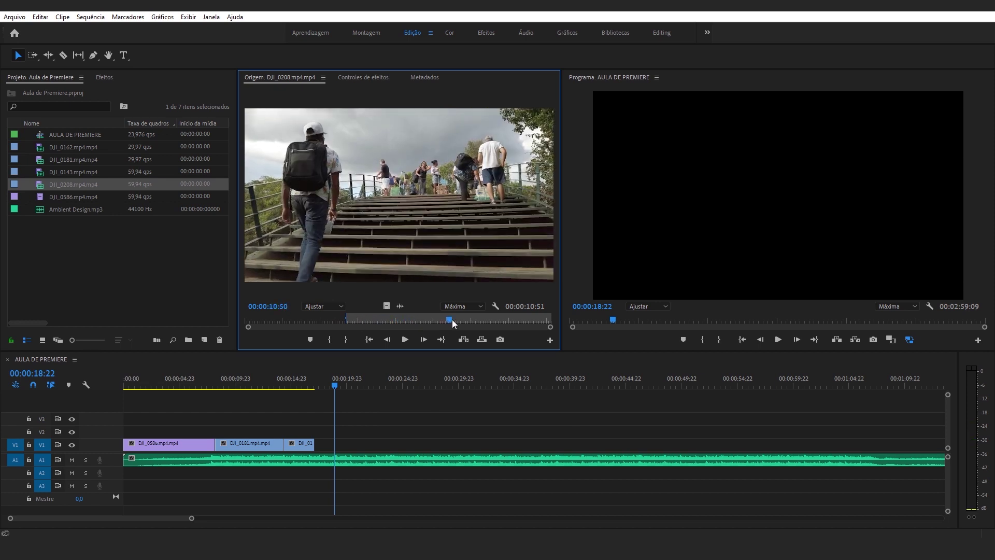
key(o)
drag(386, 306, 334, 444)
drag(309, 378, 326, 378)
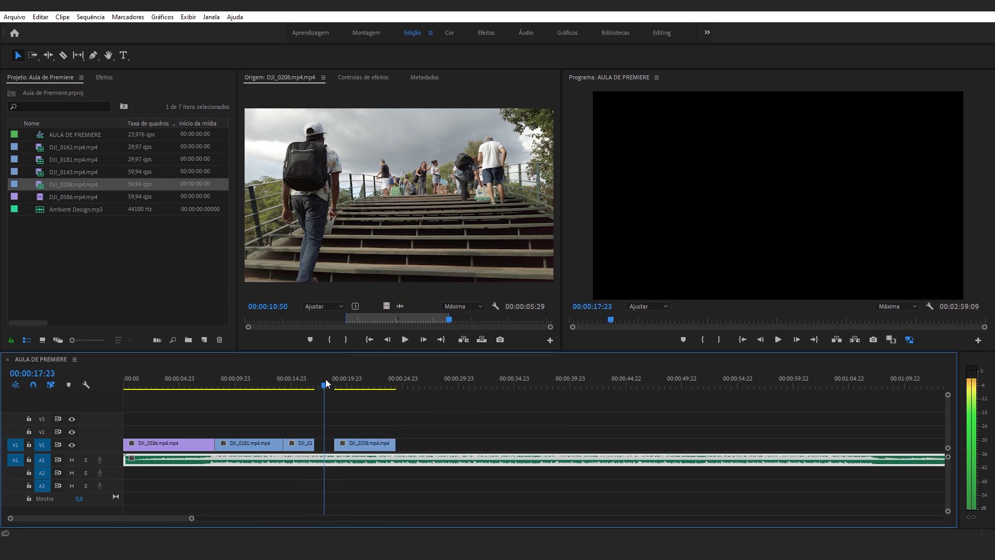
click(373, 444)
Step: Delete the gap before DJI_0208 so it sits directly against DJI_0143 on V1
click(305, 444)
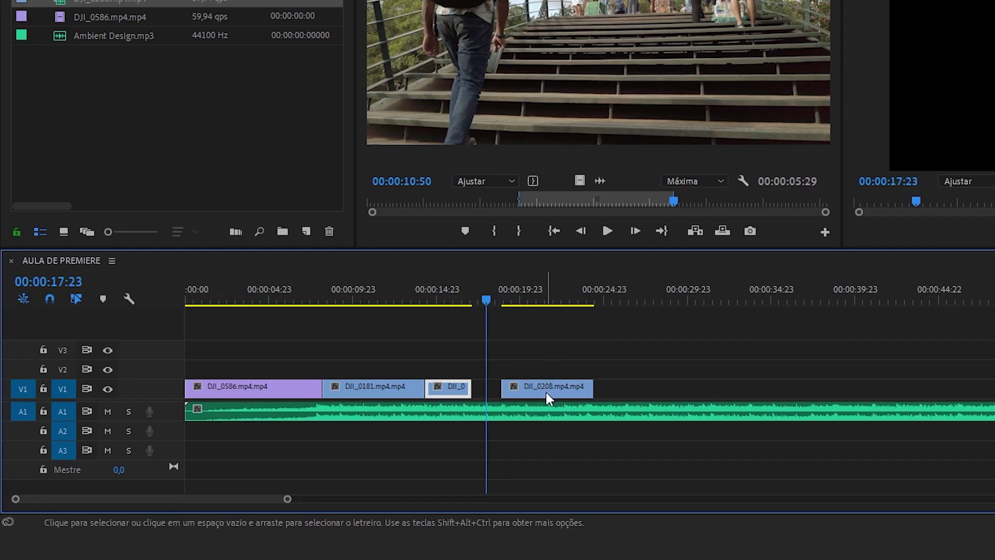
drag(546, 393, 537, 394)
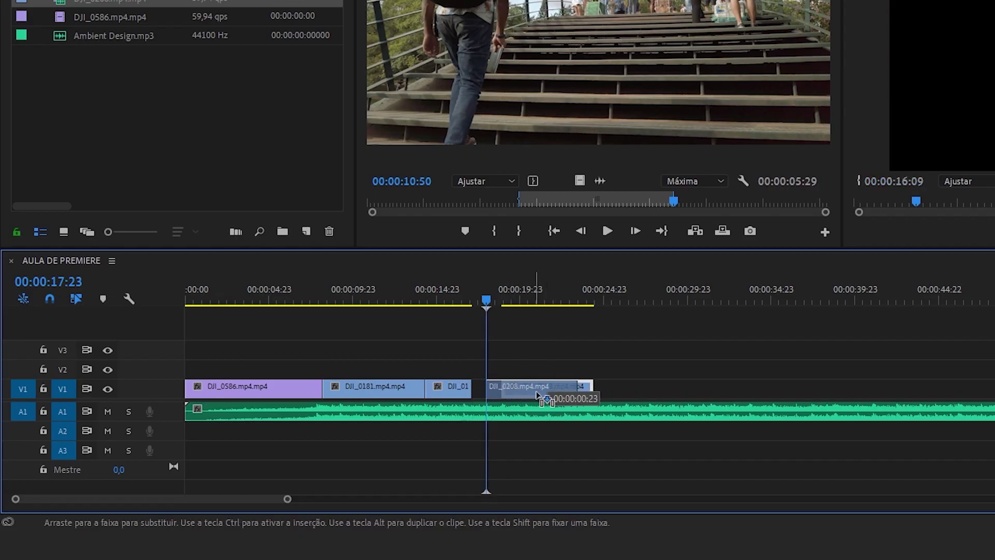
drag(537, 393, 546, 395)
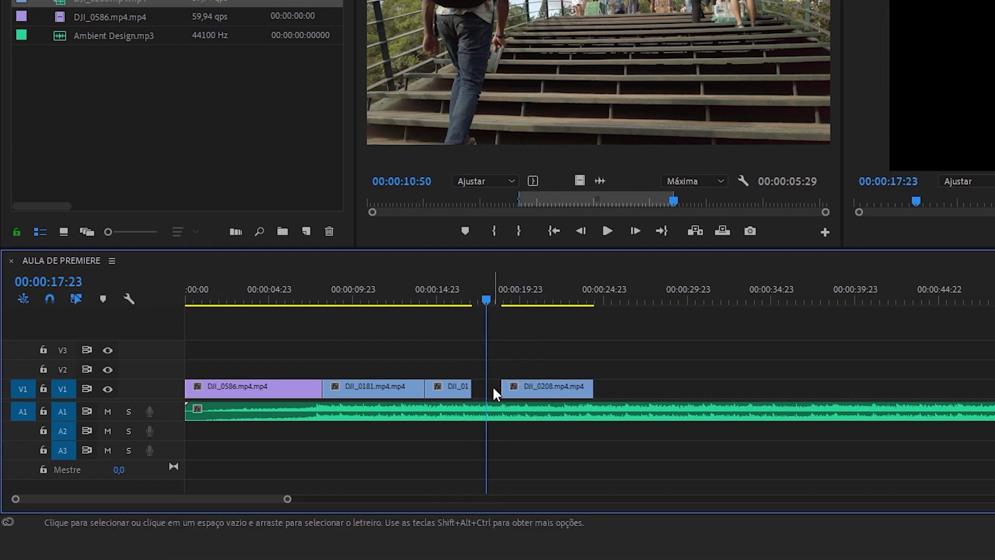
click(494, 390)
key(BackSpace)
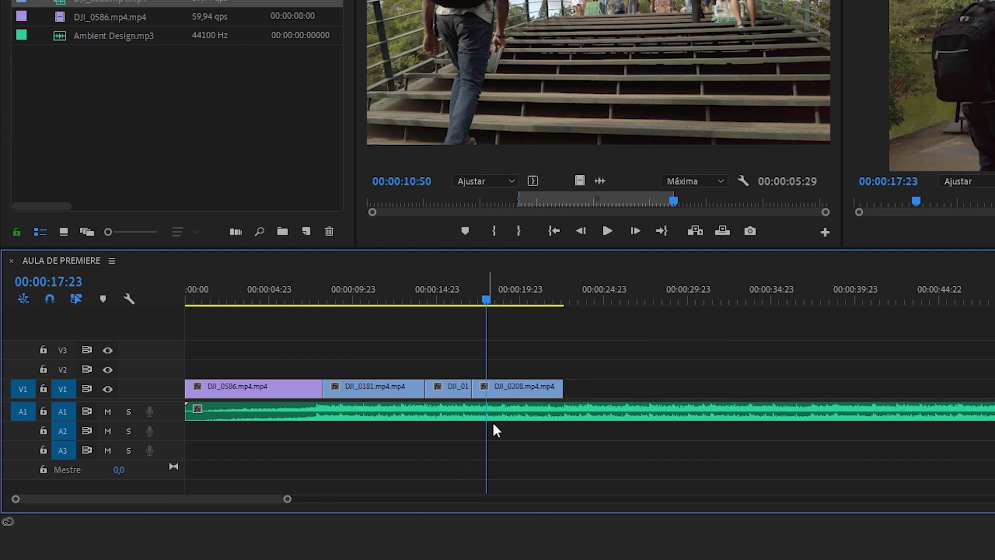
drag(531, 392, 496, 386)
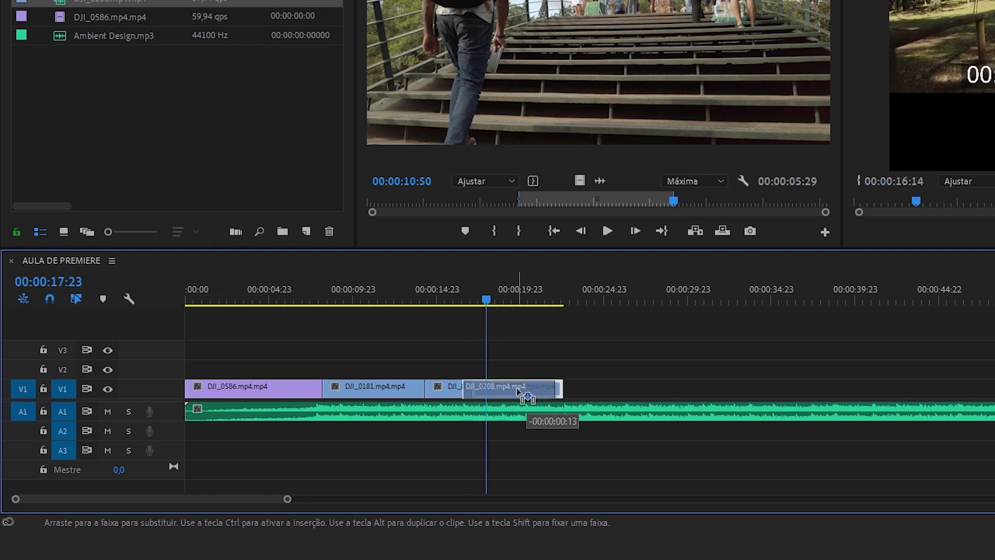
drag(496, 386, 529, 378)
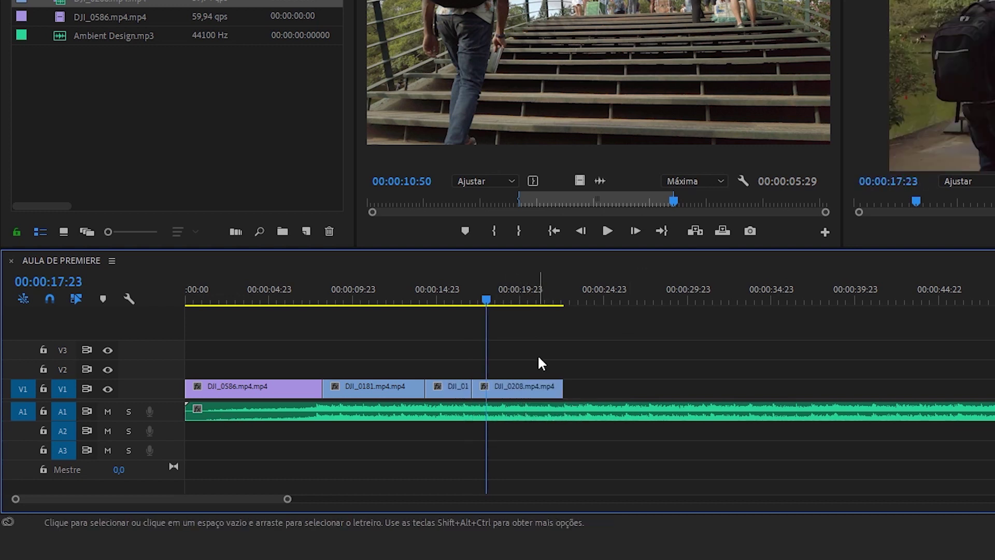
Step: Play the four-clip sequence from near the start, then zoom the timeline out
click(264, 298)
key(space)
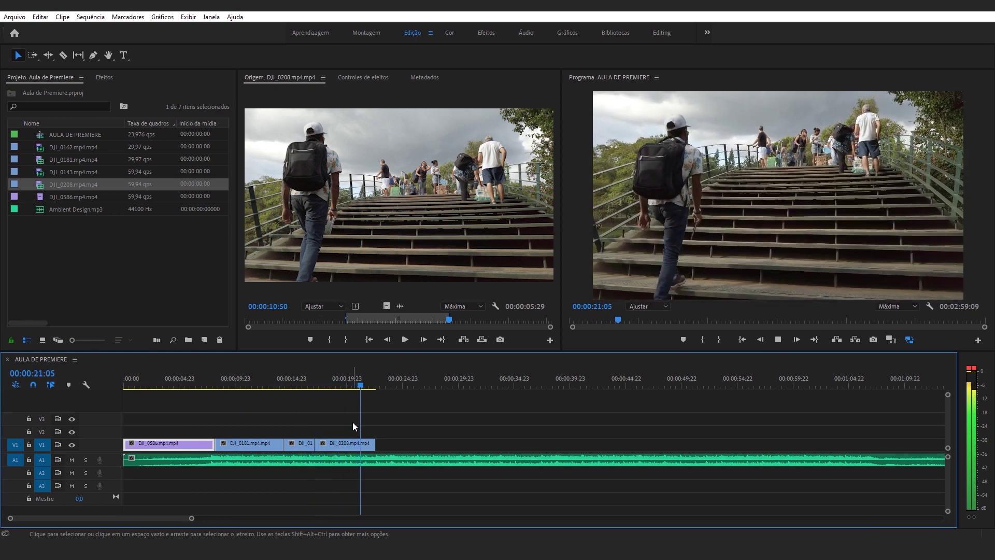
key(space)
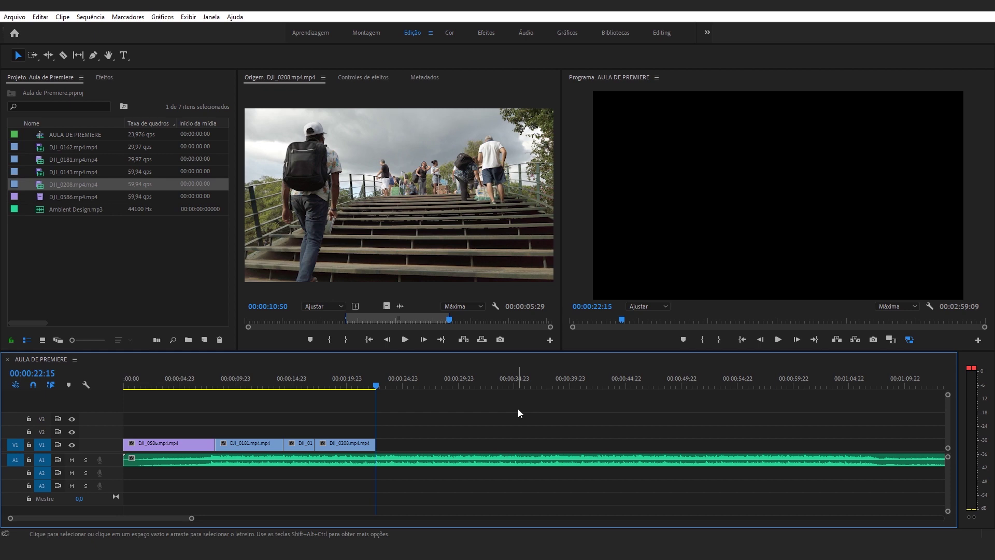
click(356, 409)
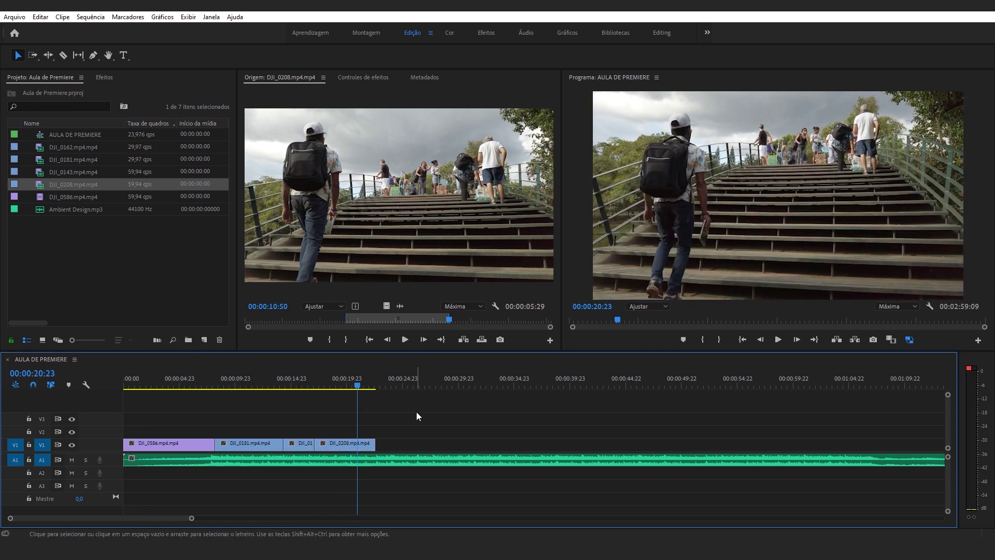
key(minus)
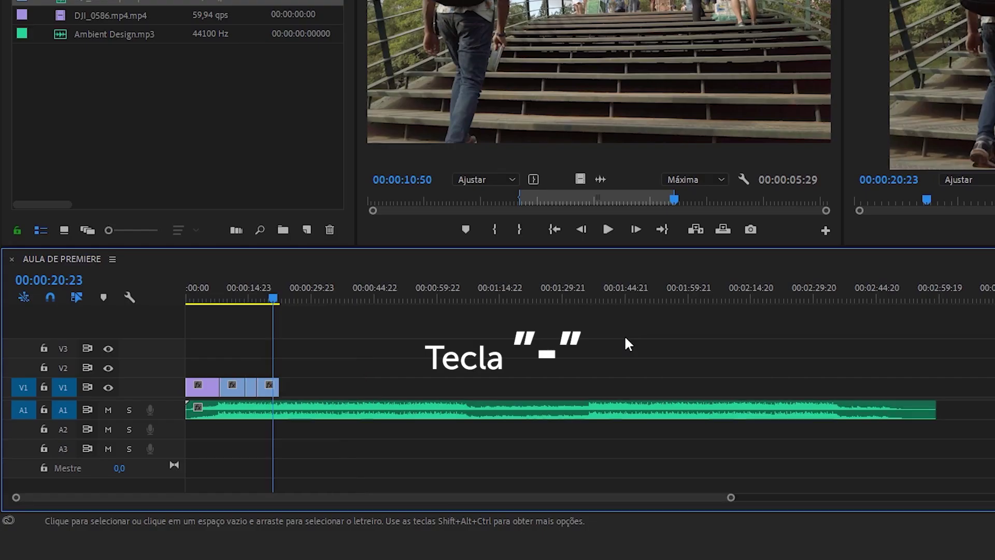
Step: Cut the Ambient Design music at 00:00:22:15, delete its tail, and replay the ending
key(minus)
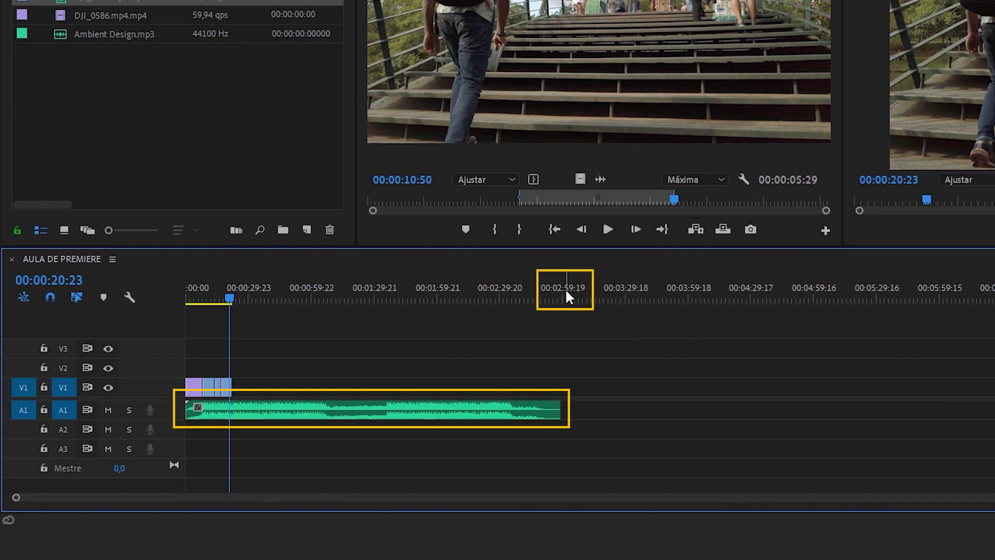
key(Down)
key(equal)
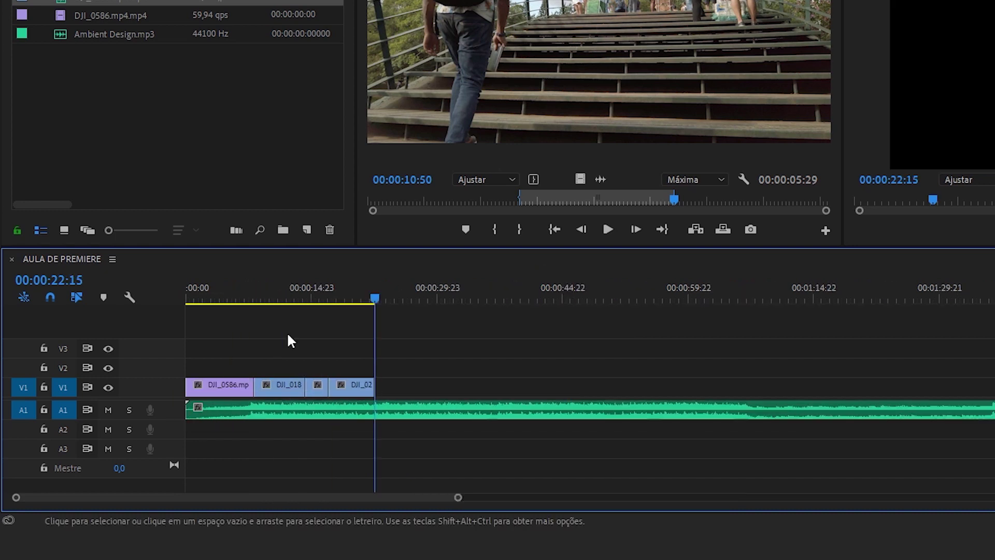
key(equal)
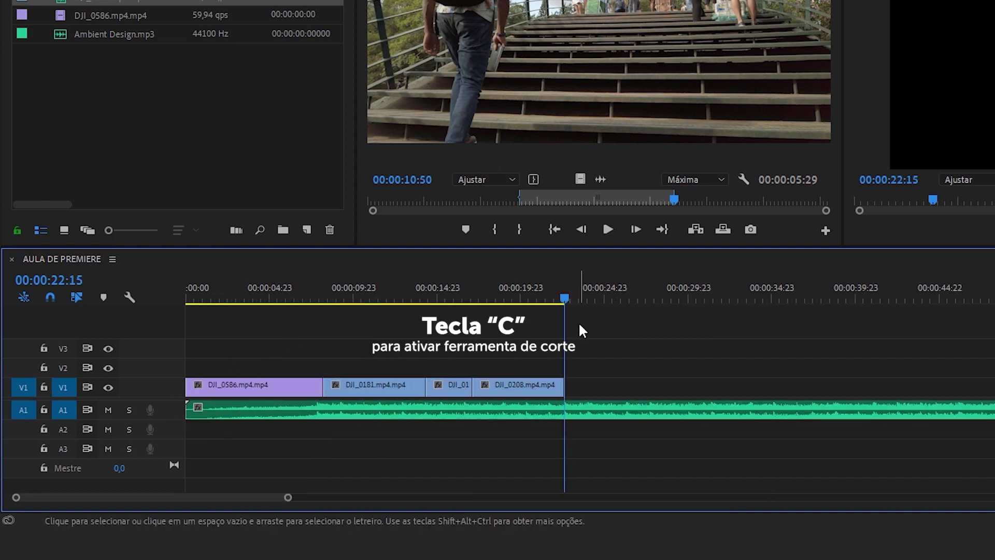
key(c)
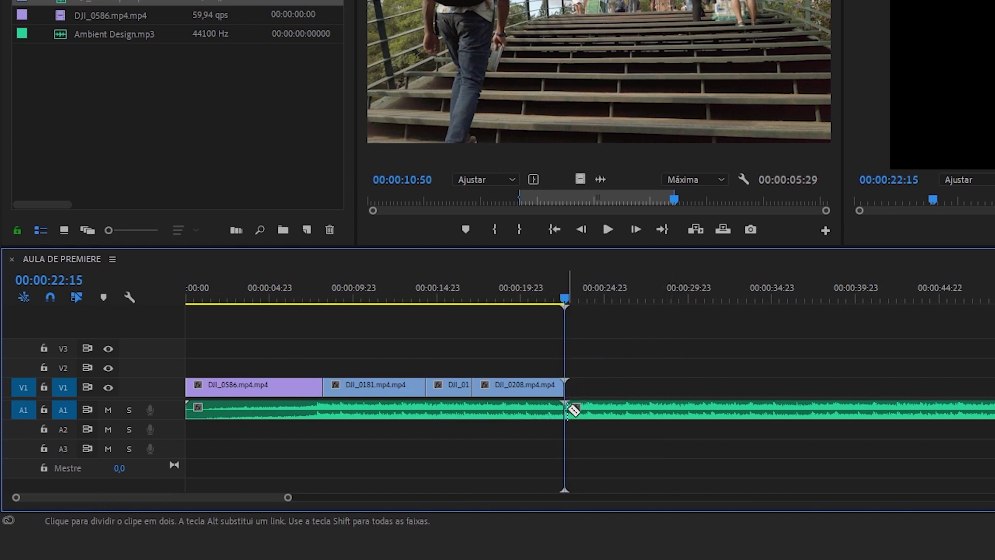
click(575, 410)
key(v)
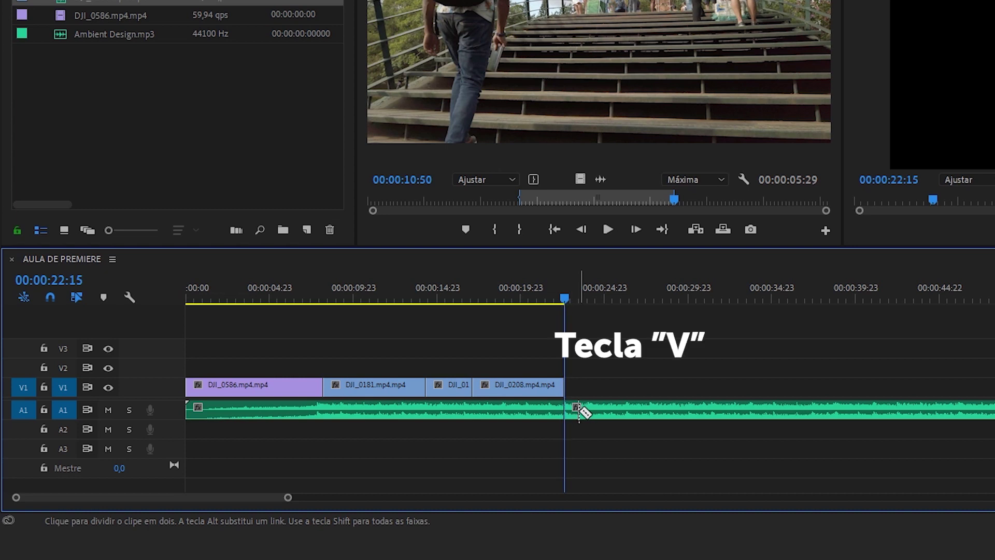
click(654, 413)
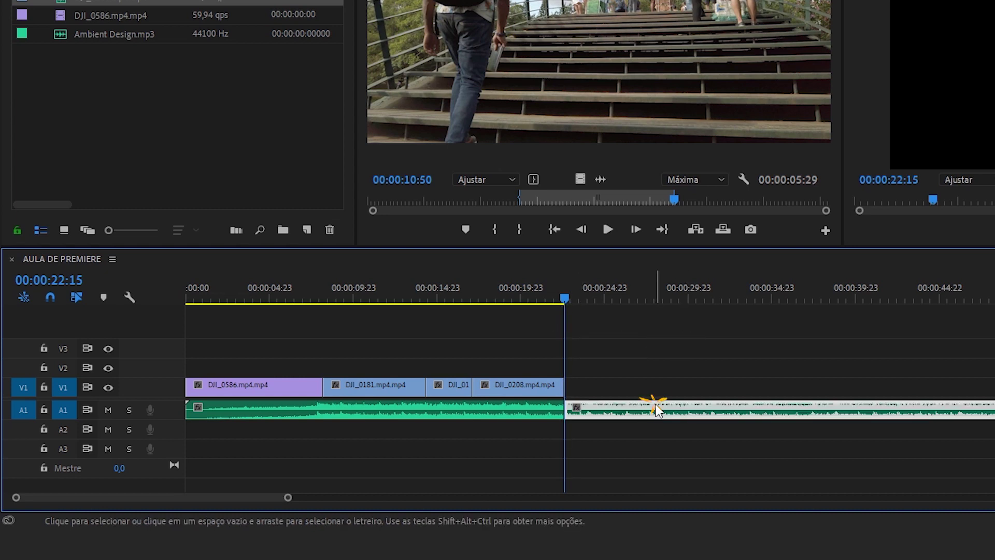
key(Delete)
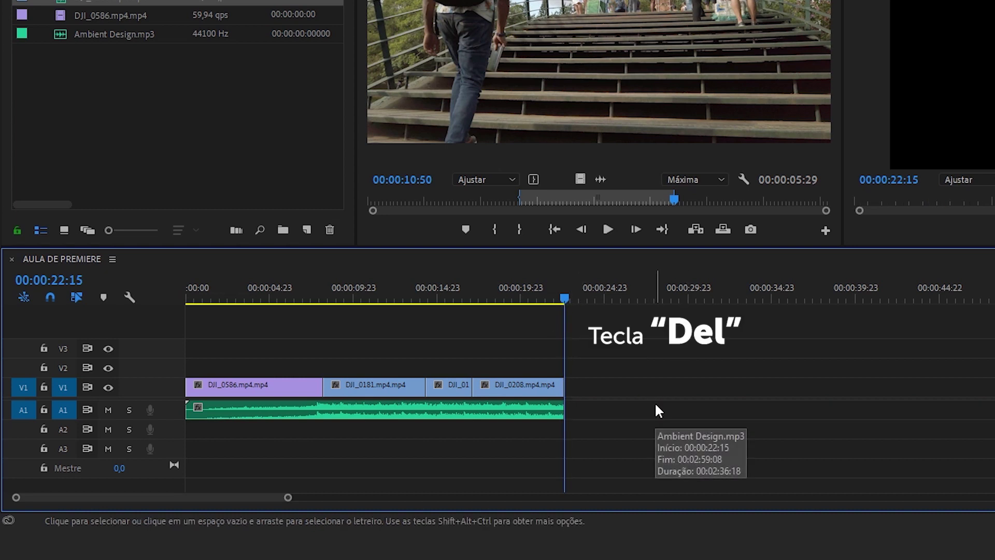
click(532, 290)
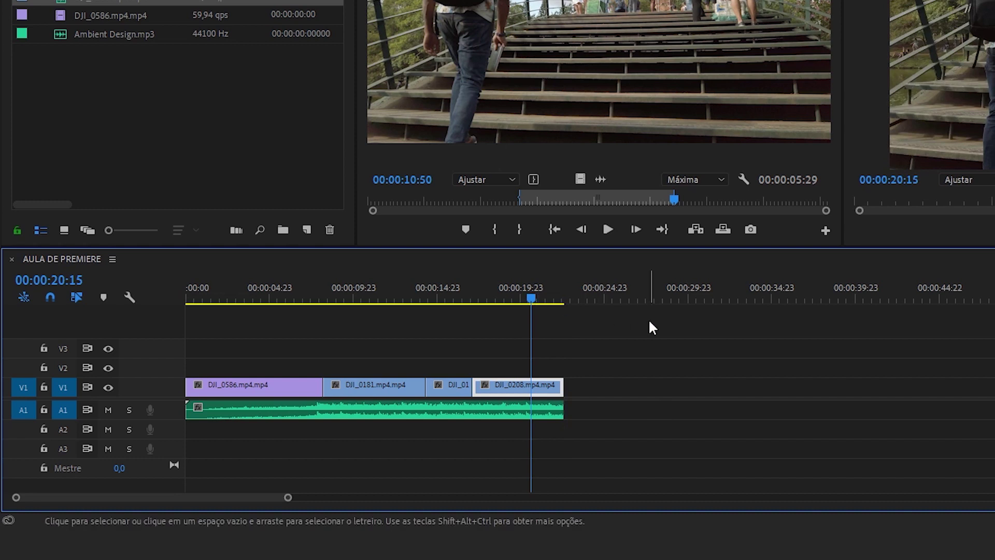
key(space)
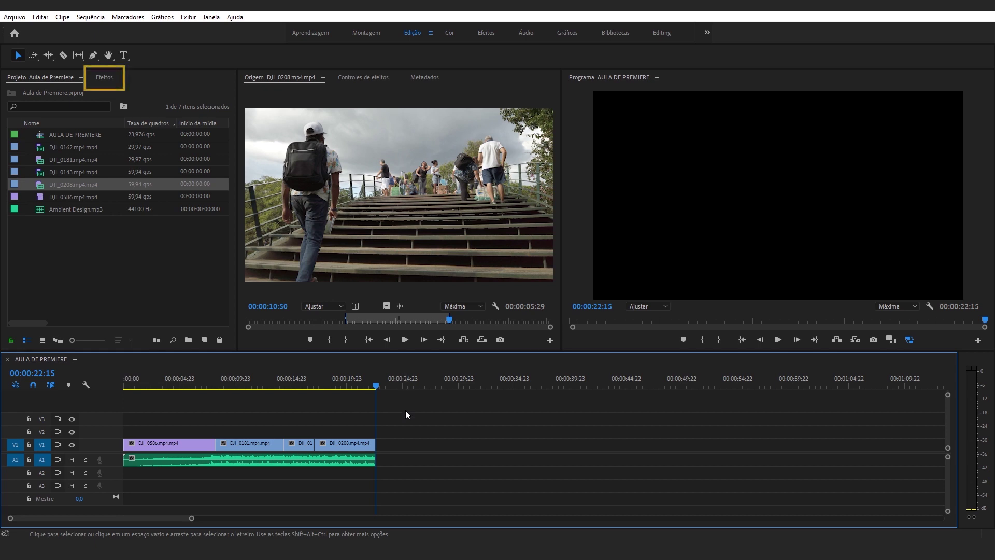
Step: Apply the Potência constante crossfade to the end of the A1 music and preview it
click(104, 78)
click(60, 90)
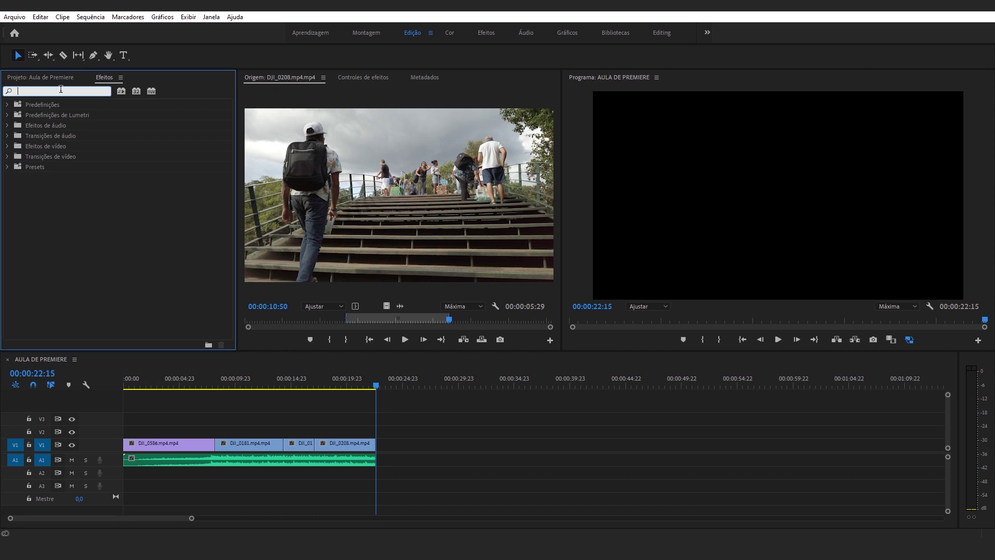
text(cONSTA)
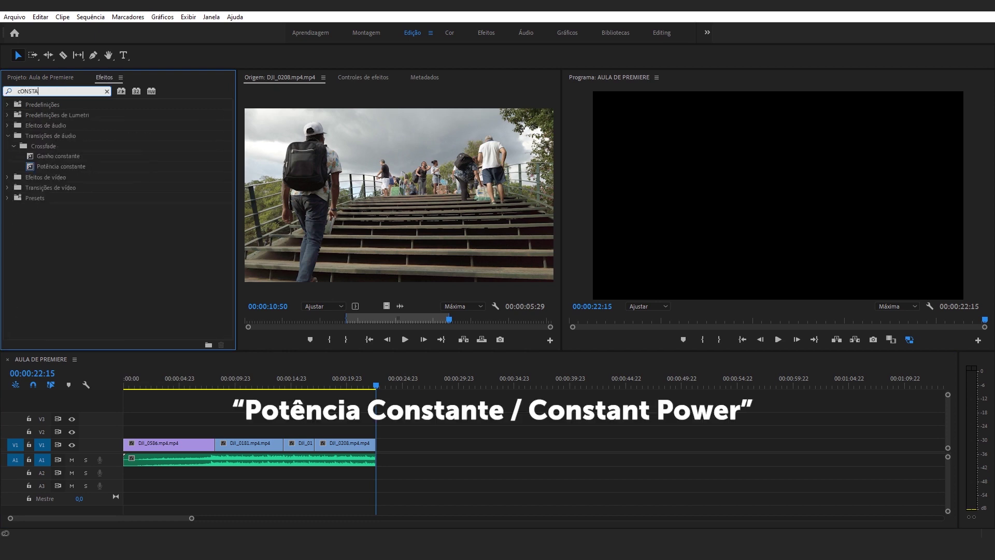
drag(31, 165, 246, 294)
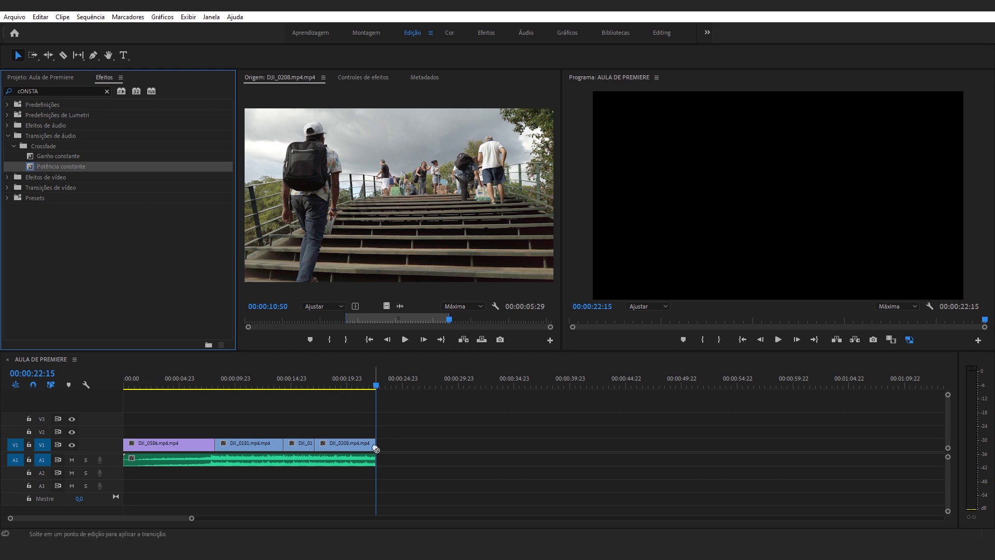
drag(247, 294, 370, 458)
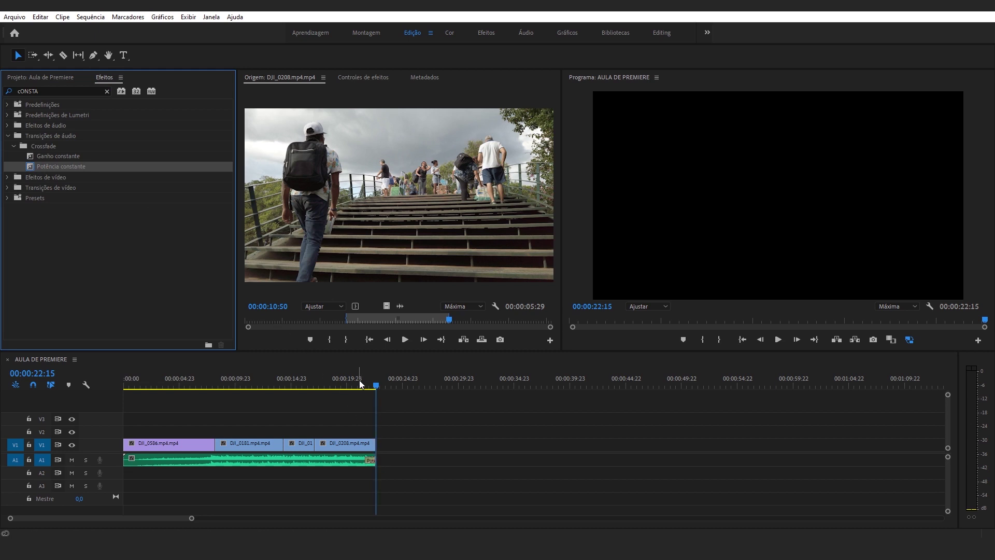
click(358, 380)
key(space)
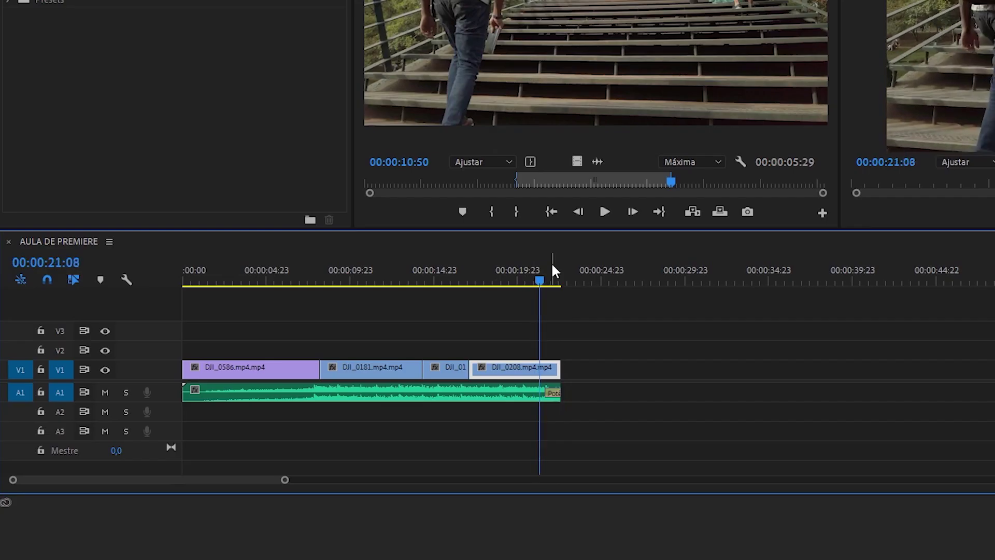
click(587, 323)
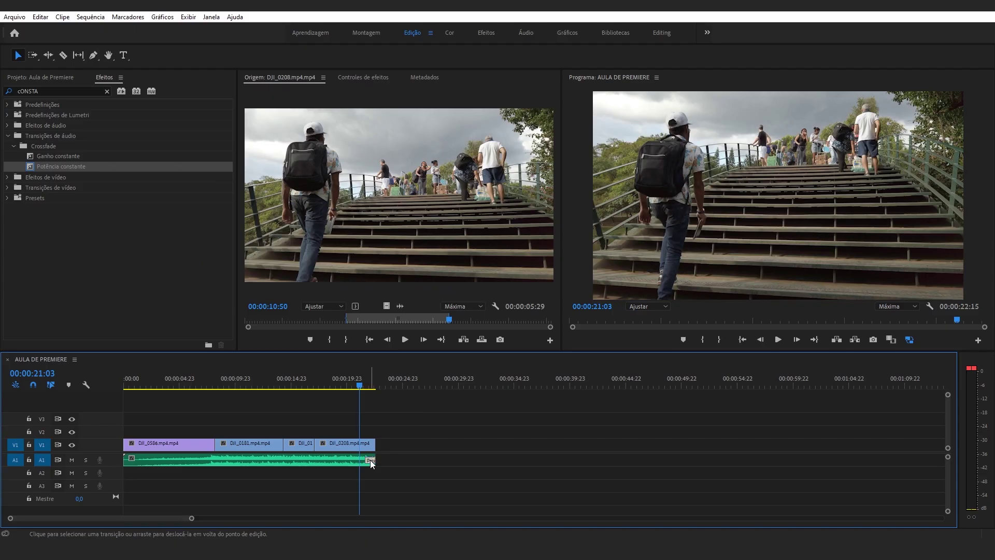
Step: Set the crossfade's duration to 00:00:10:00 in Effect Controls
click(368, 80)
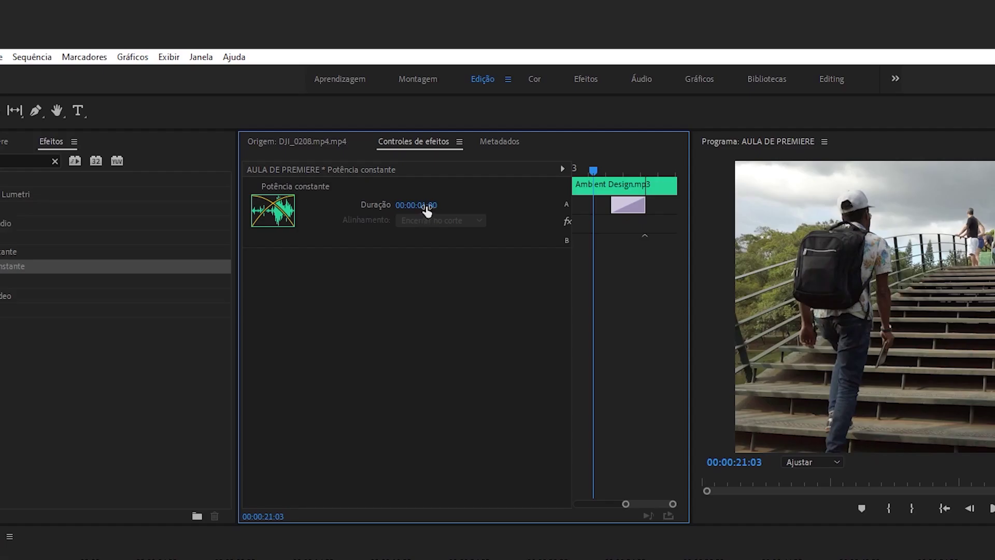
click(379, 126)
double_click(429, 205)
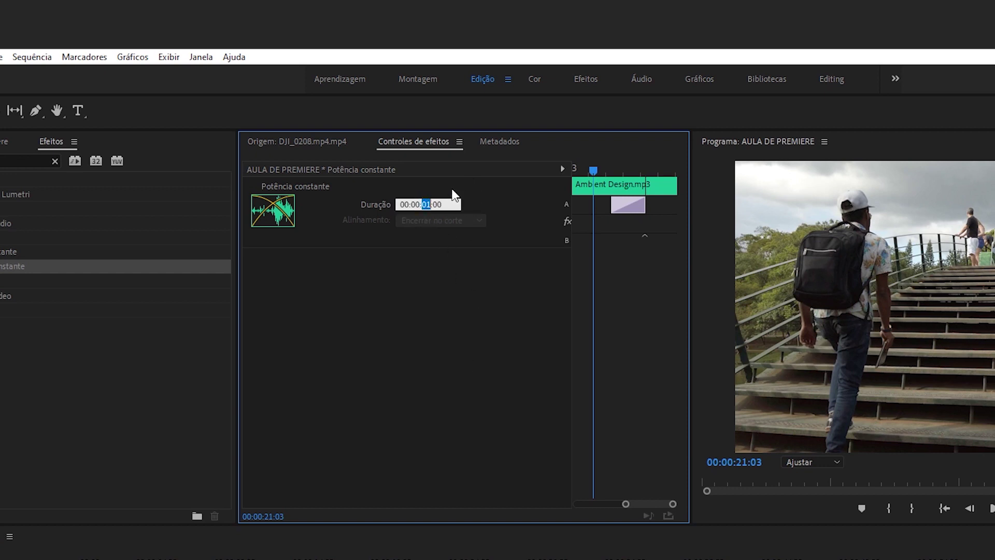
text(10)
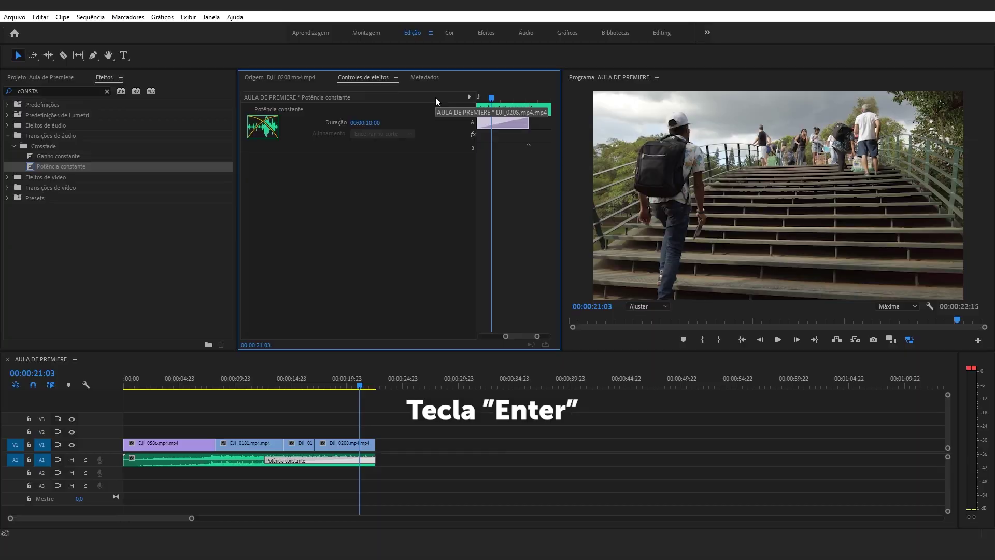
key(Return)
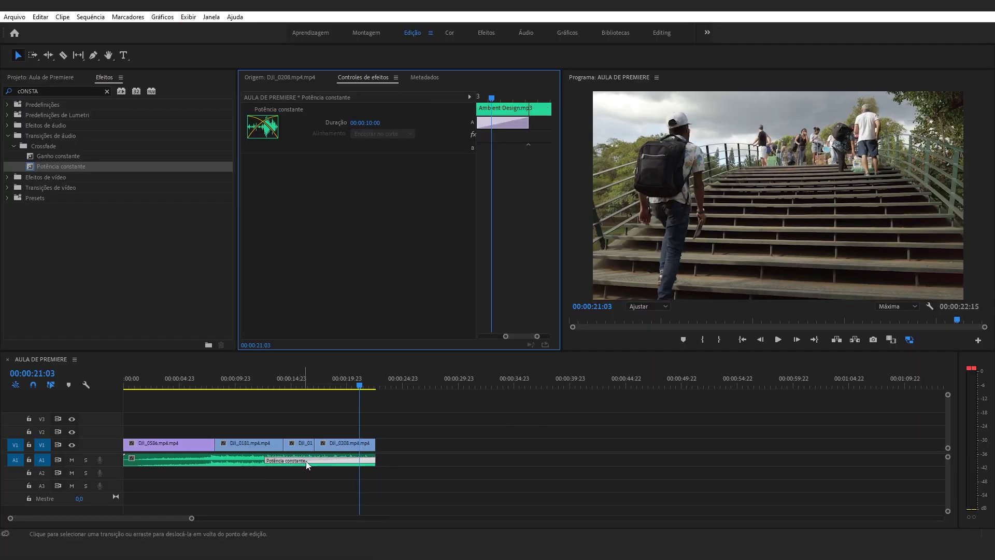
click(349, 411)
key(End)
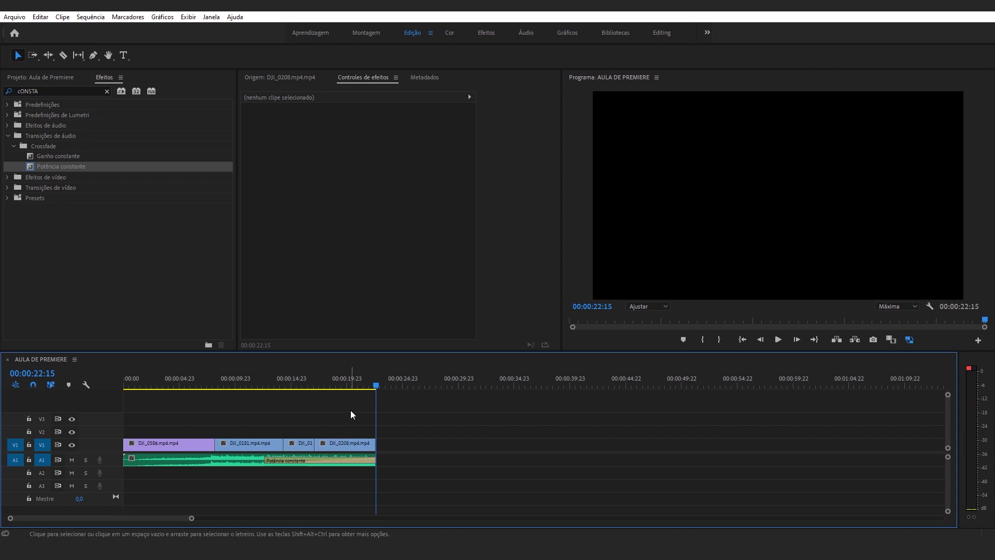
click(45, 76)
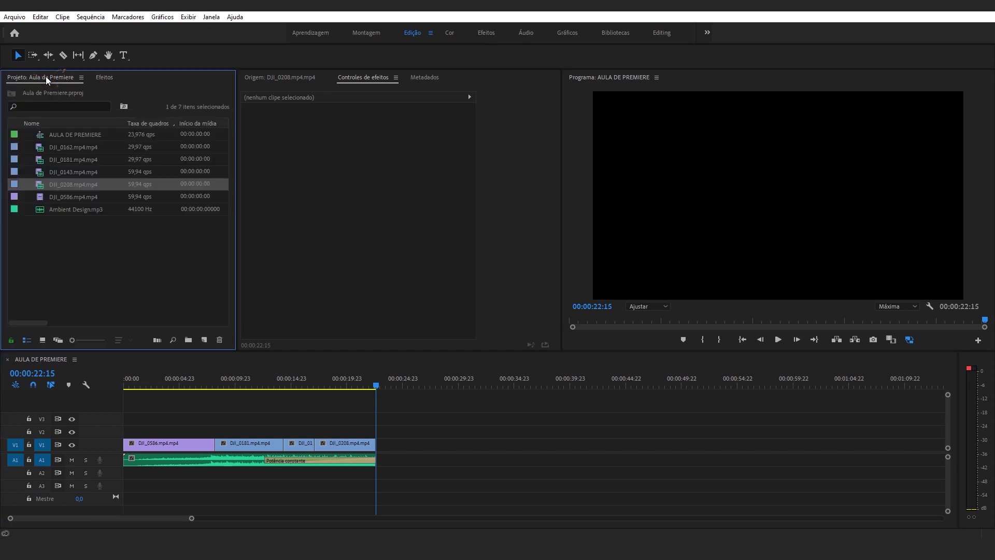
Step: Import the logo image Sem Título-1.png and place it on V1 after DJI_0208
click(109, 270)
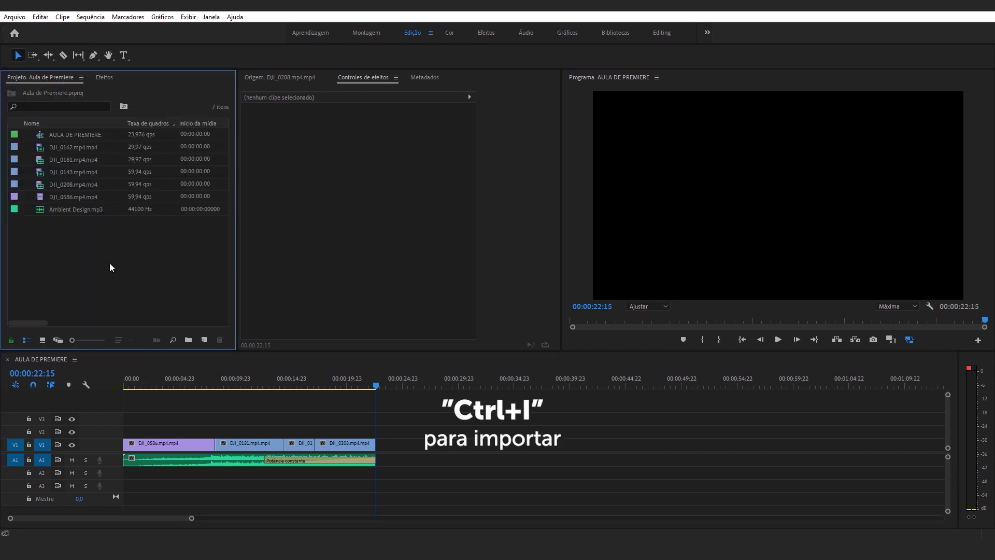
key(ctrl+i)
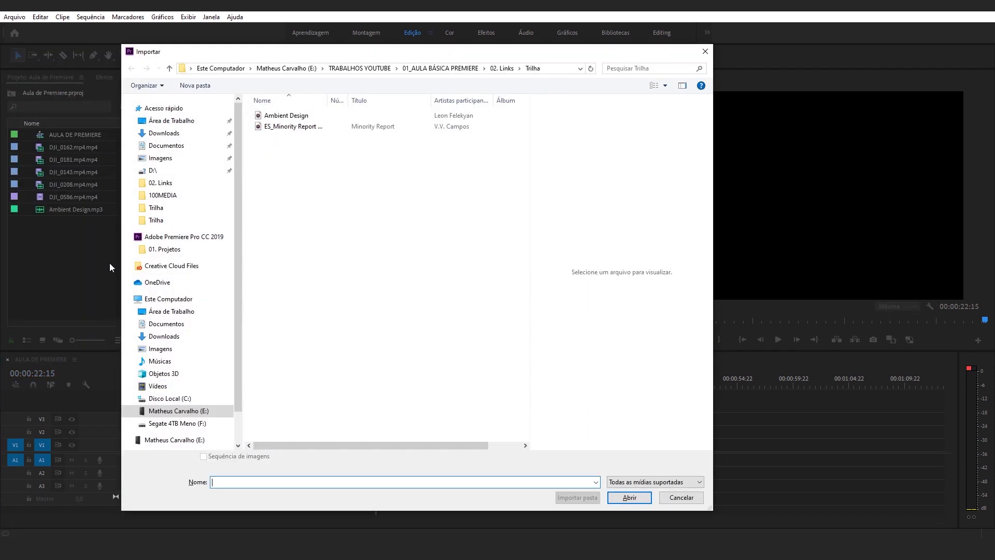
click(480, 269)
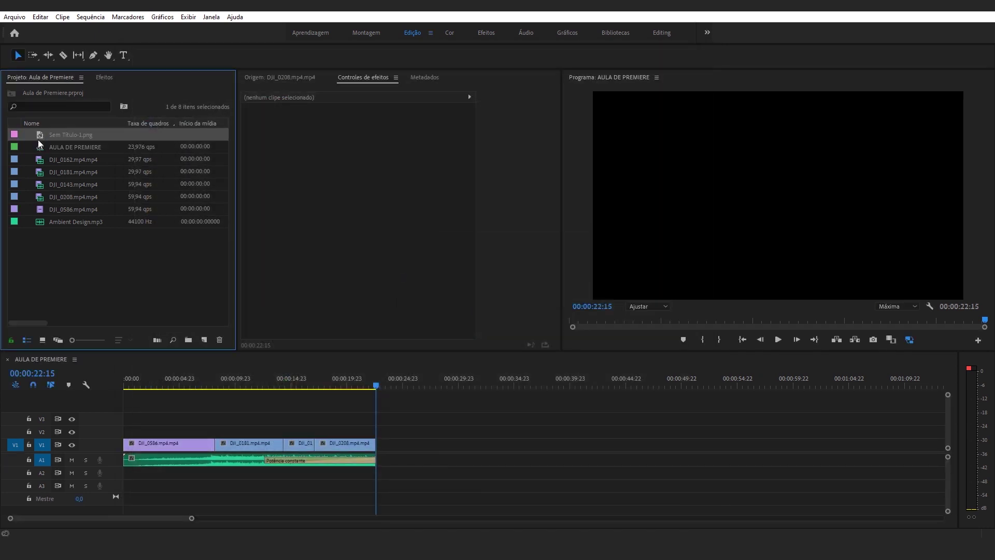
drag(350, 383, 384, 444)
key(equal)
key(space)
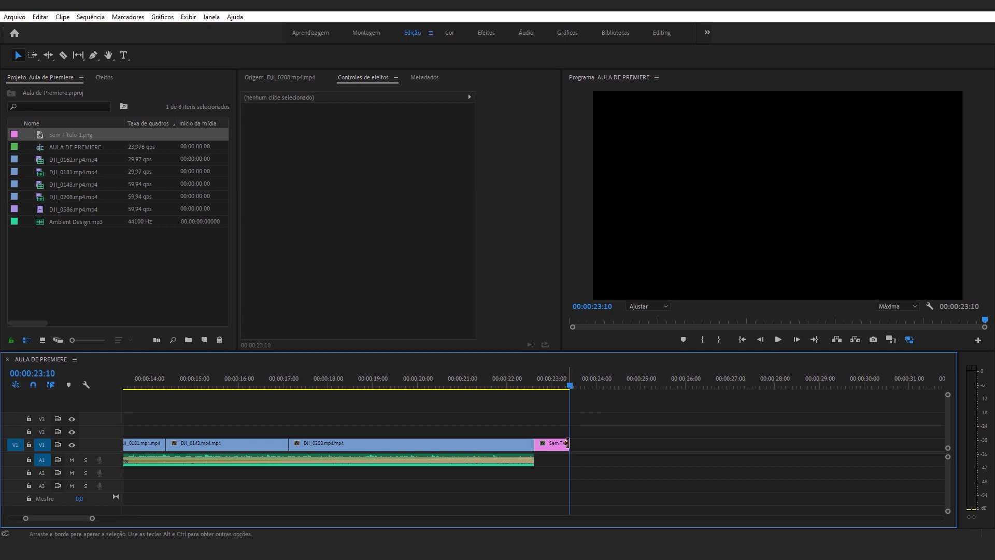
Step: Lengthen the logo clip to about 00:00:27:11 and preview the transition into it
drag(570, 444, 750, 444)
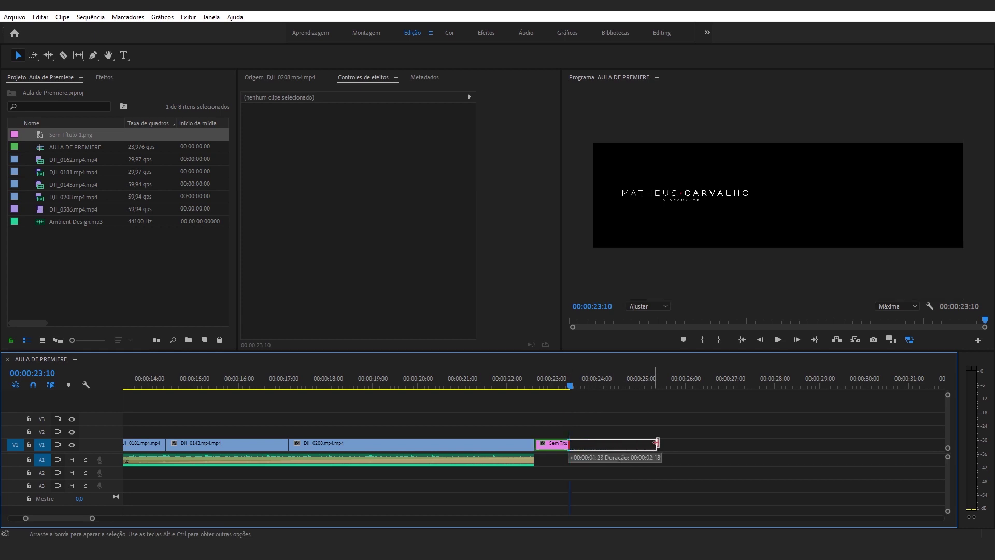
drag(568, 384, 495, 383)
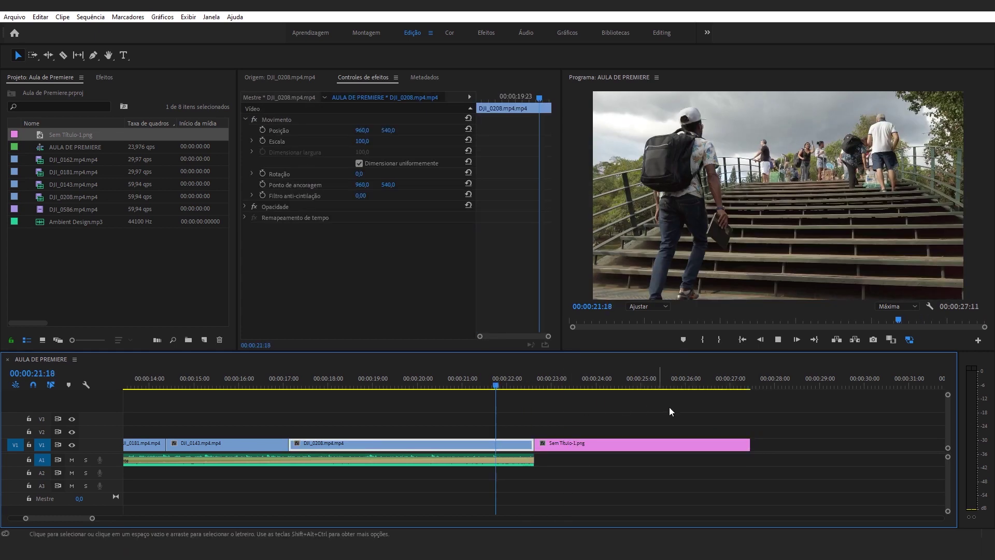
key(space)
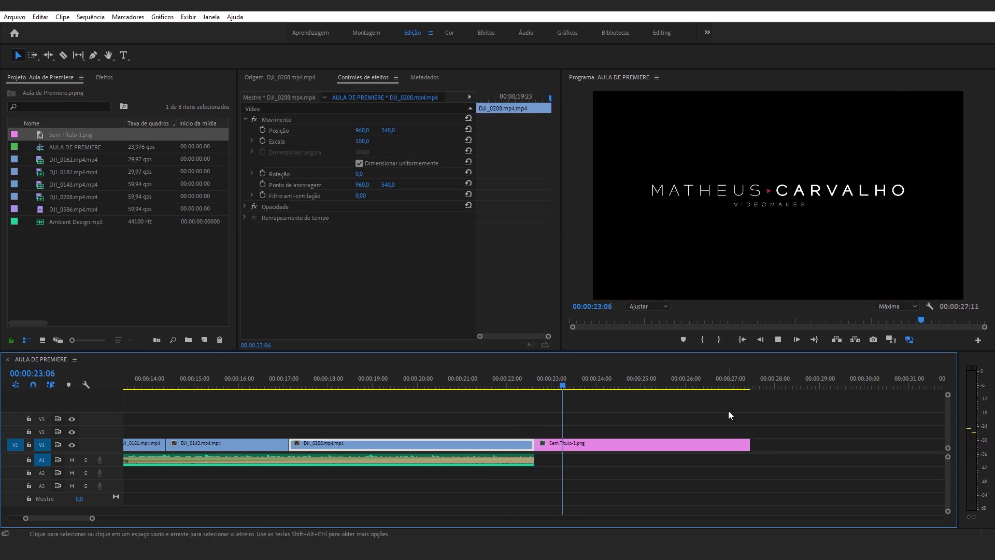
key(space)
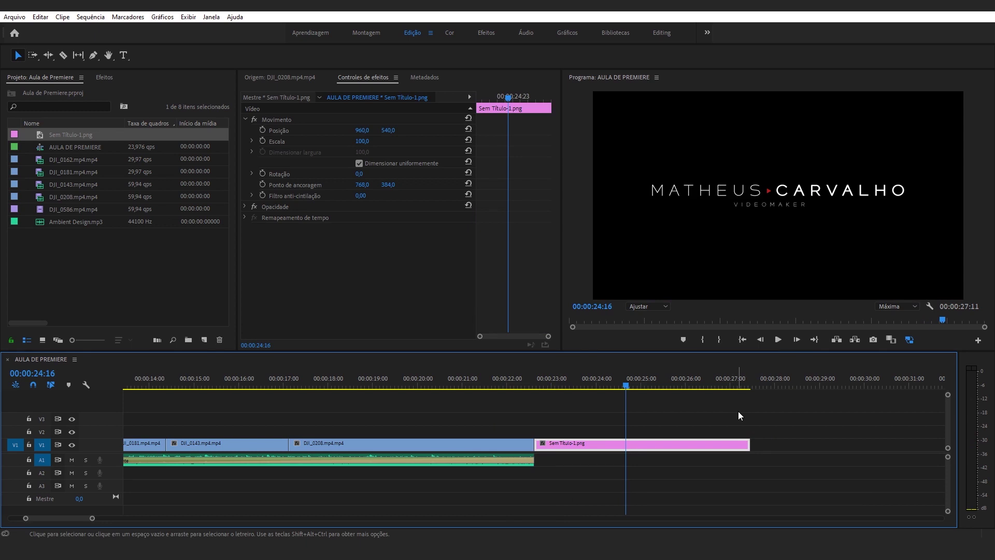
click(742, 412)
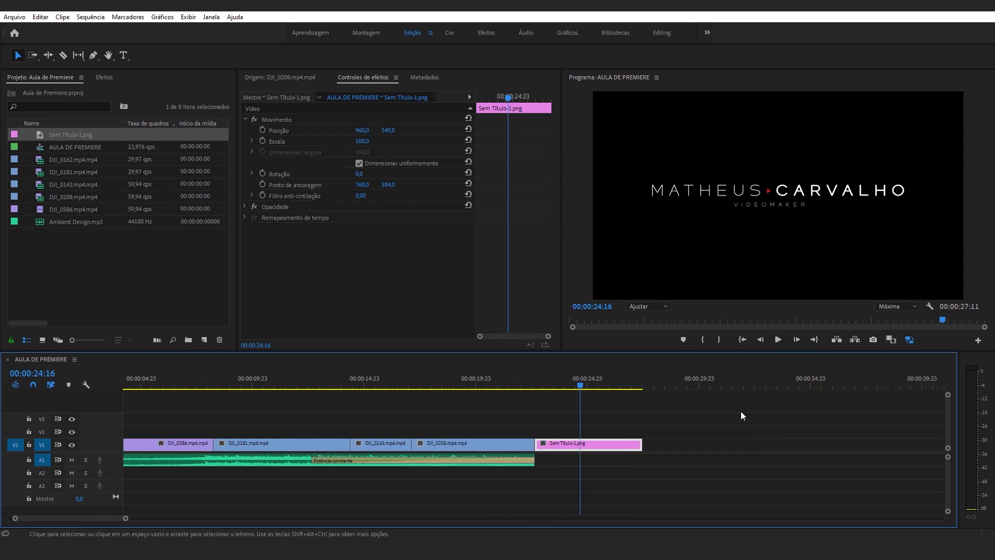
key(minus)
key(minus)
click(406, 444)
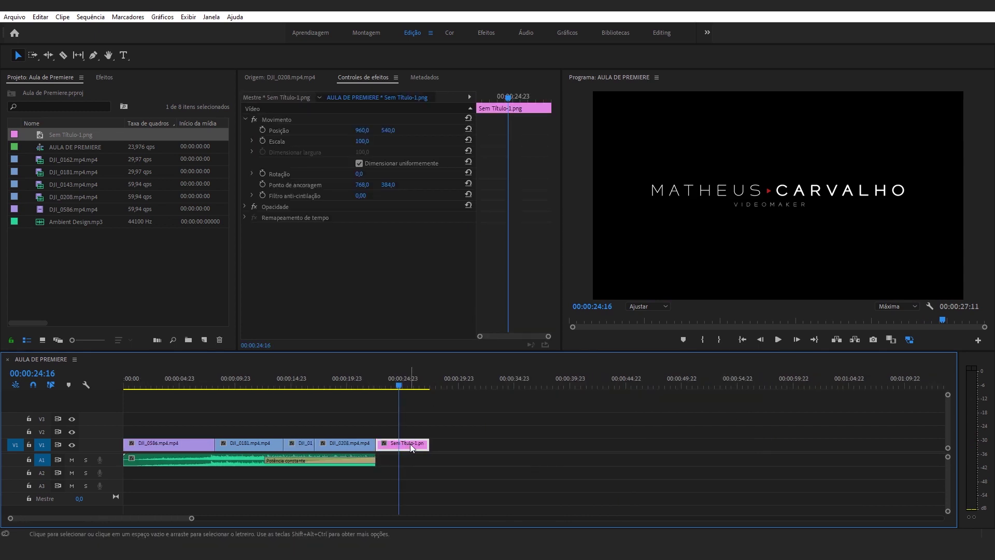
click(454, 427)
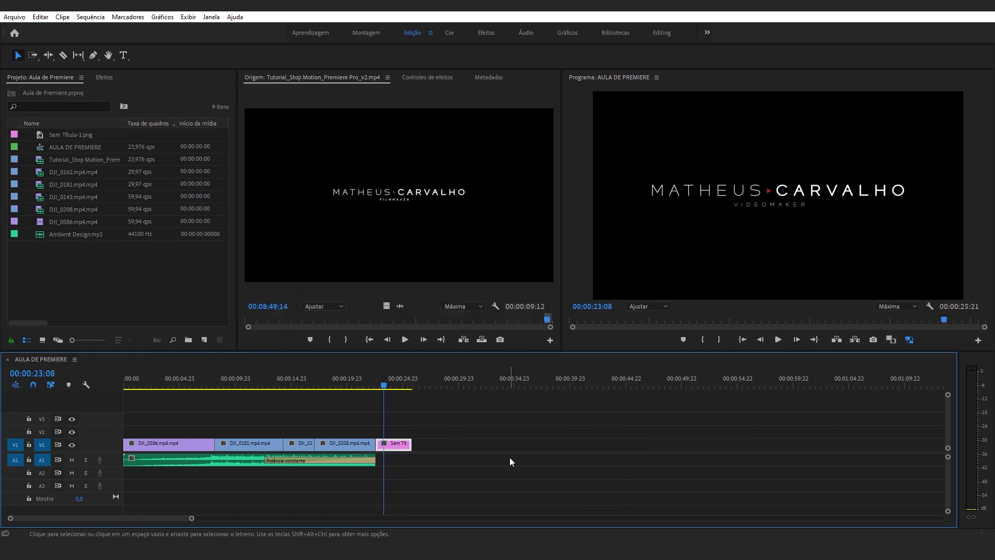
Step: Replace the still logo image with Tutorial_Stop Motion_Premiere Pro_v2.mp4 right after DJI_0208 on V1
key(Delete)
drag(386, 306, 382, 448)
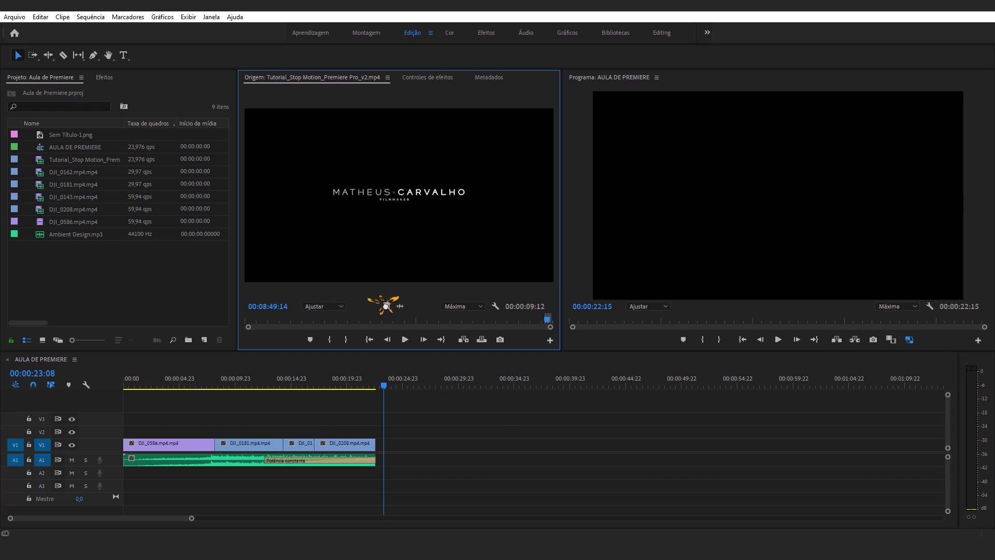
drag(382, 449, 375, 449)
click(341, 378)
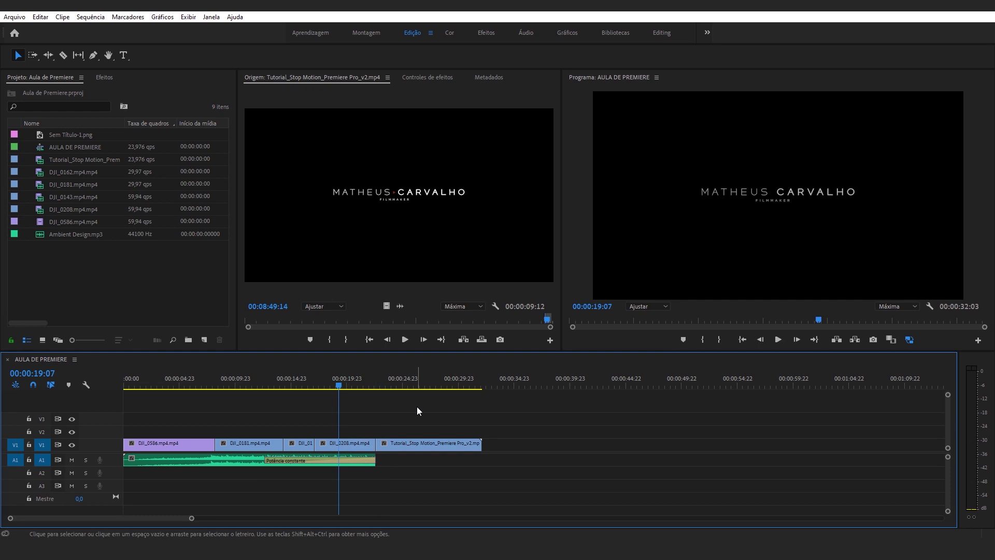
key(space)
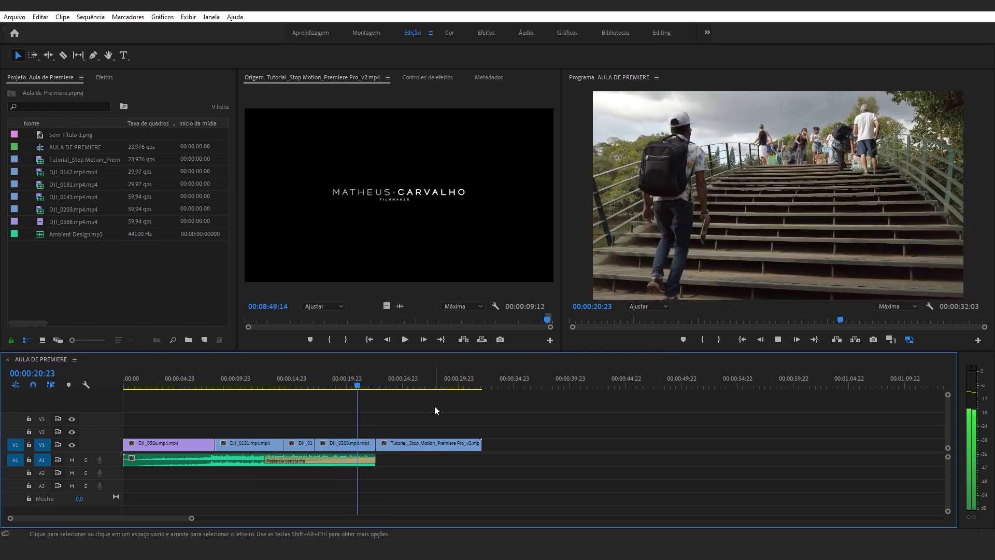
click(434, 386)
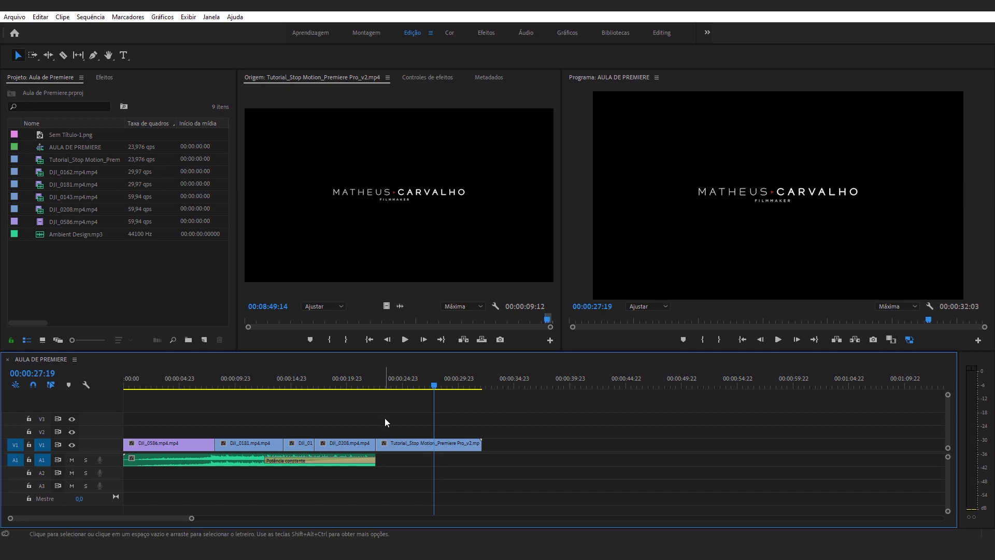
Step: Extend the Ambient Design music clip to the end of the video and preview it
click(227, 461)
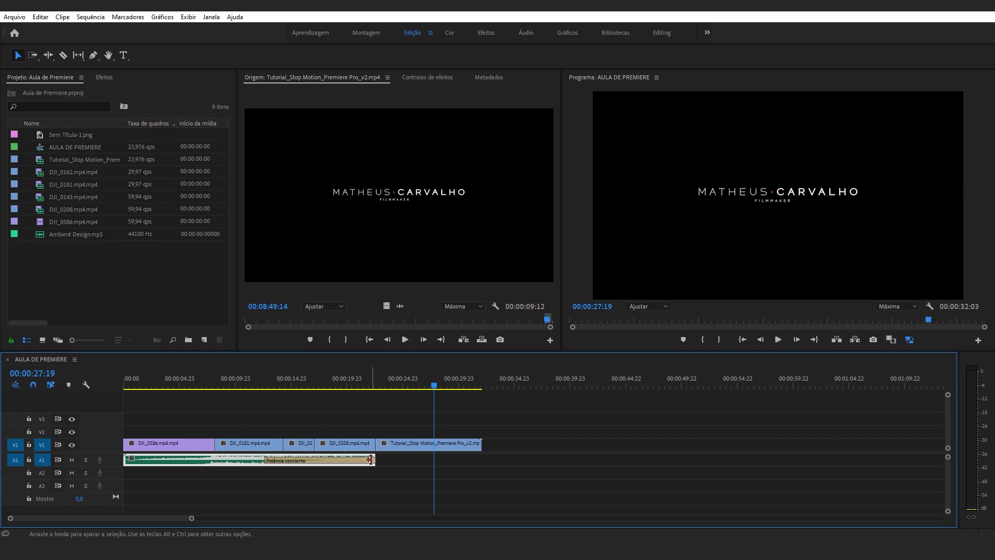
drag(373, 460, 480, 467)
key(space)
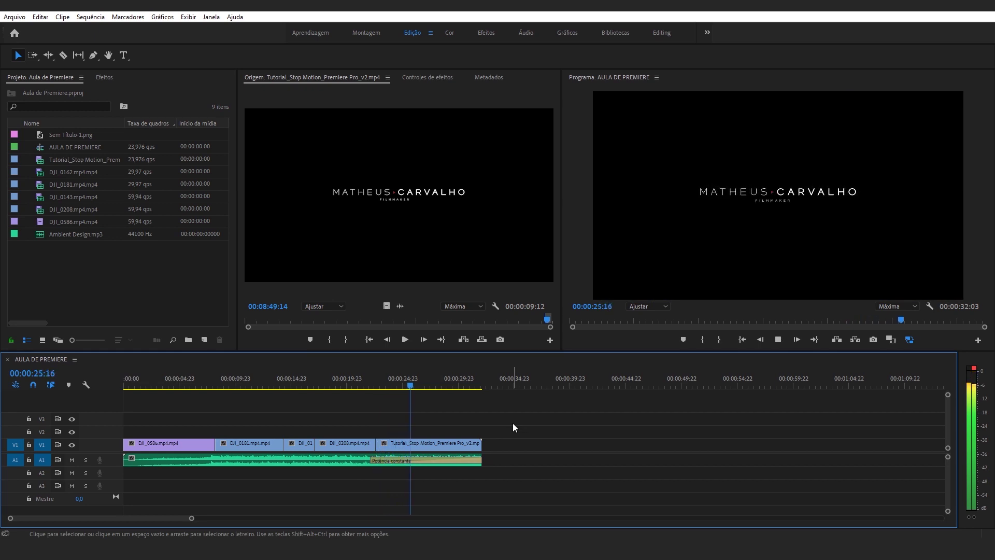
key(space)
key(Home)
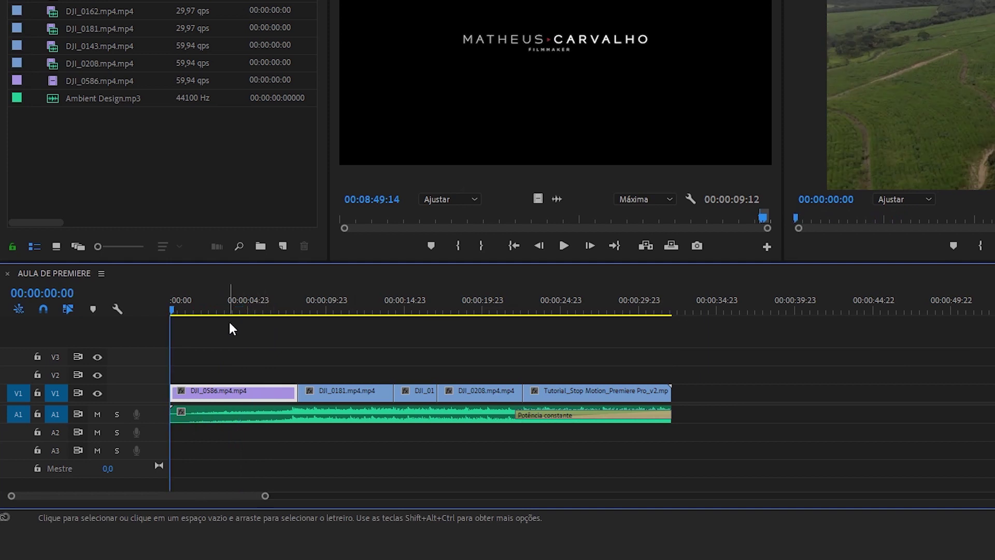
Step: Set the sequence's in point at 00:00:00:00
click(274, 310)
click(272, 309)
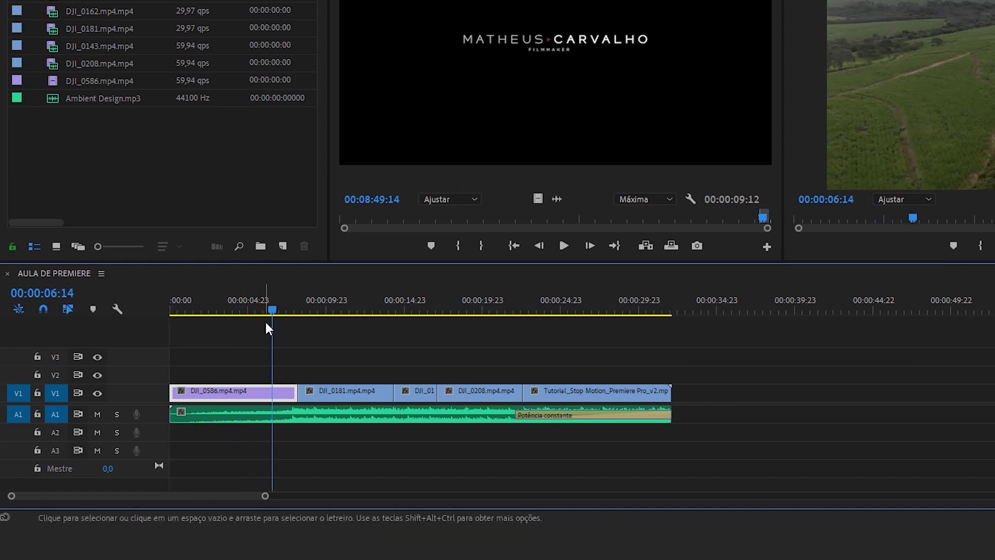
drag(272, 309, 142, 309)
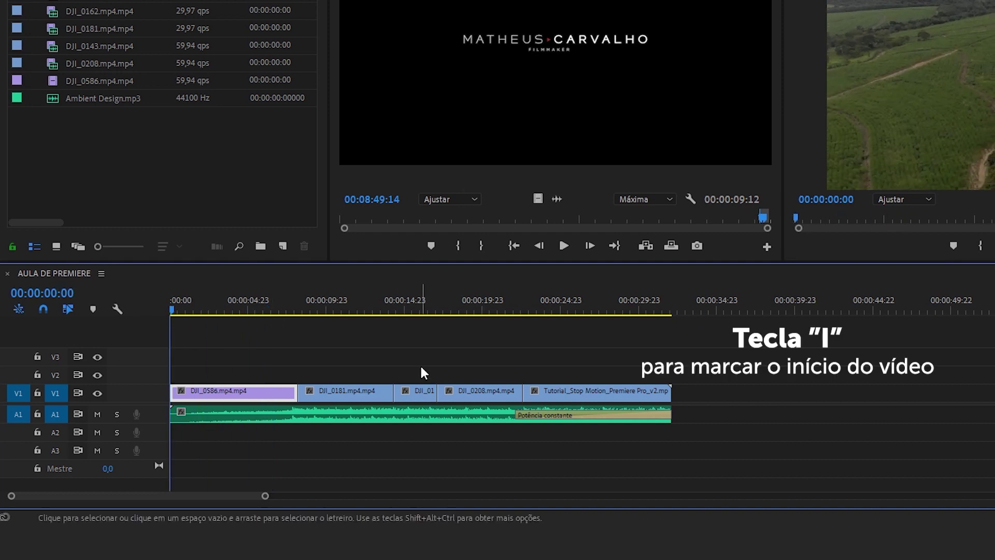
key(i)
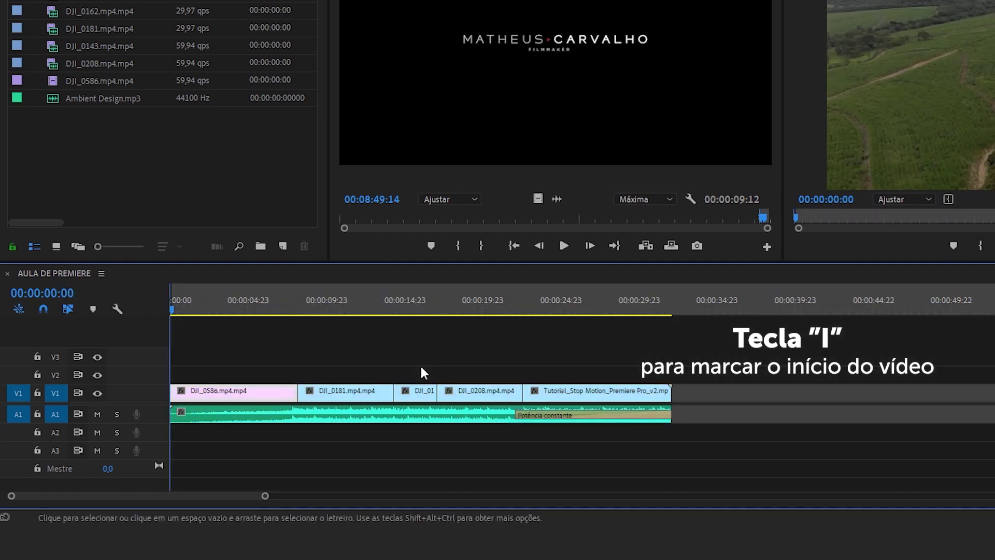
Step: Set the out point at the sequence end, 00:00:32:03
drag(645, 304, 671, 304)
key(End)
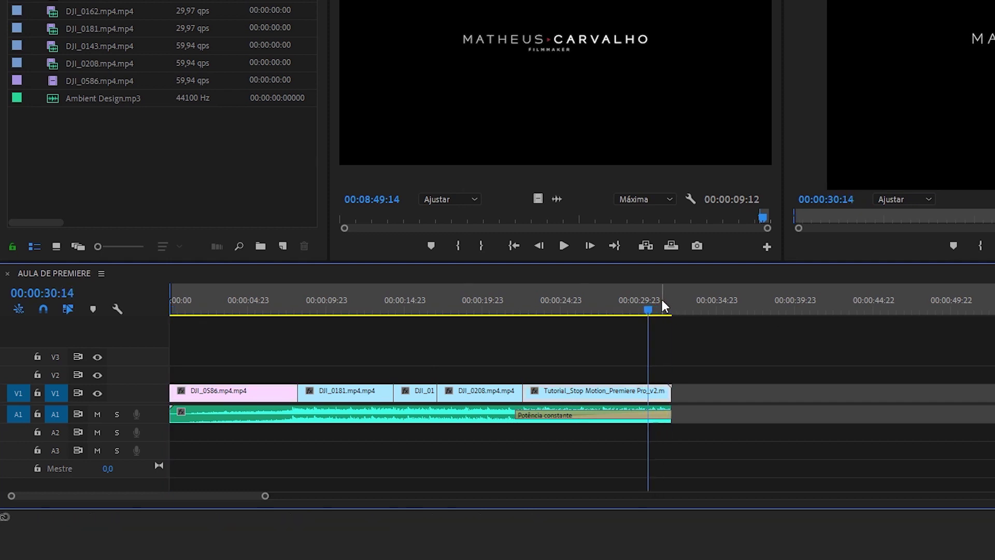
key(End)
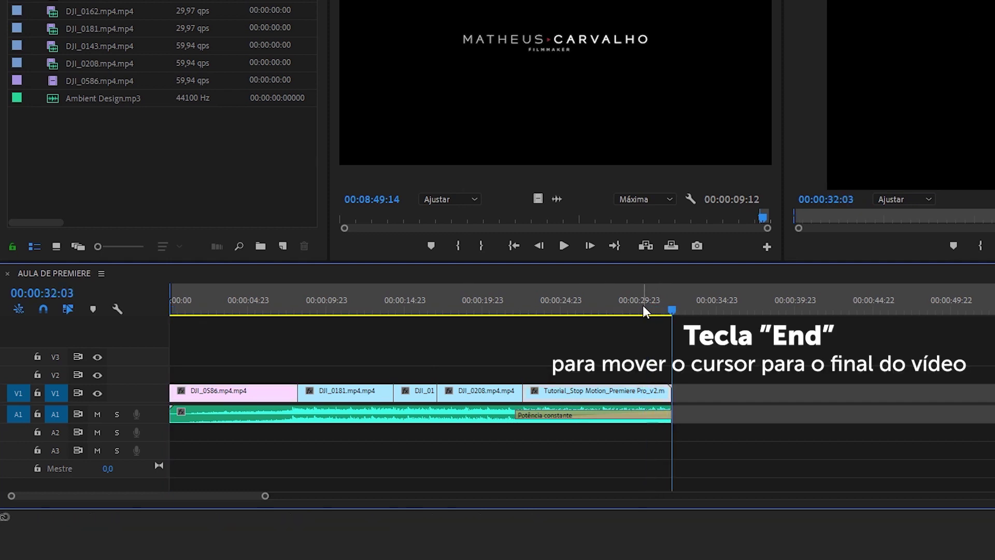
drag(662, 306, 675, 308)
key(End)
key(o)
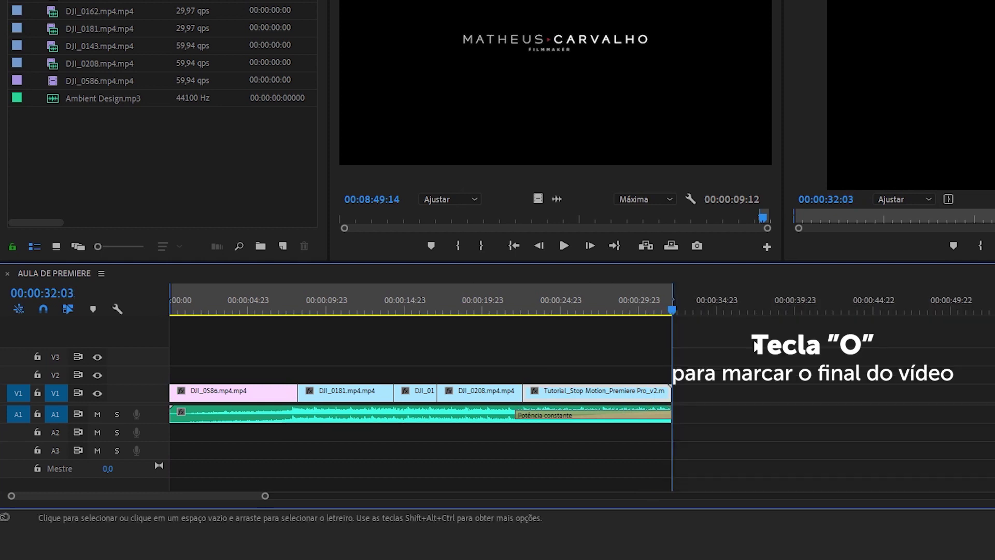
click(13, 17)
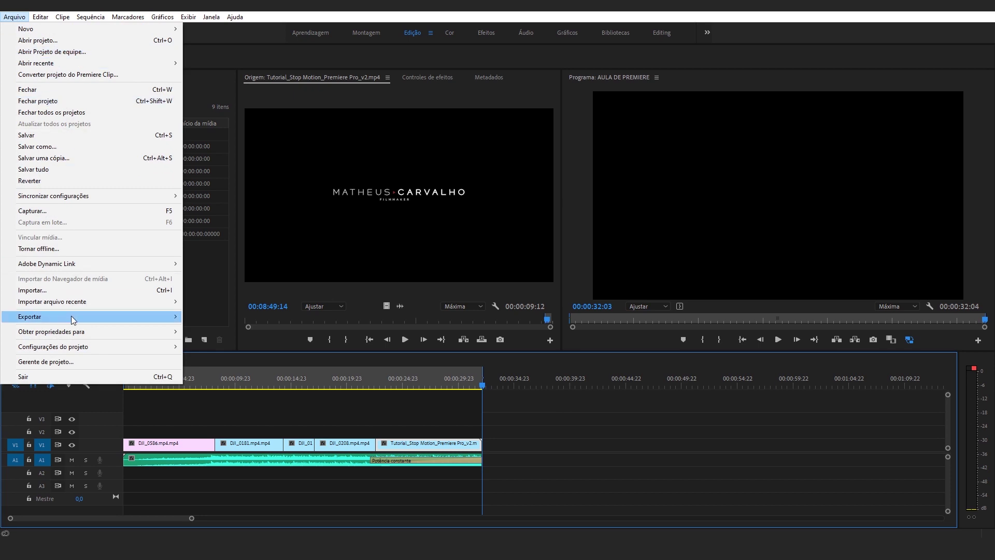
Step: Set the export format to H.264 with the Match Source High Bitrate preset
mouse_move(78, 318)
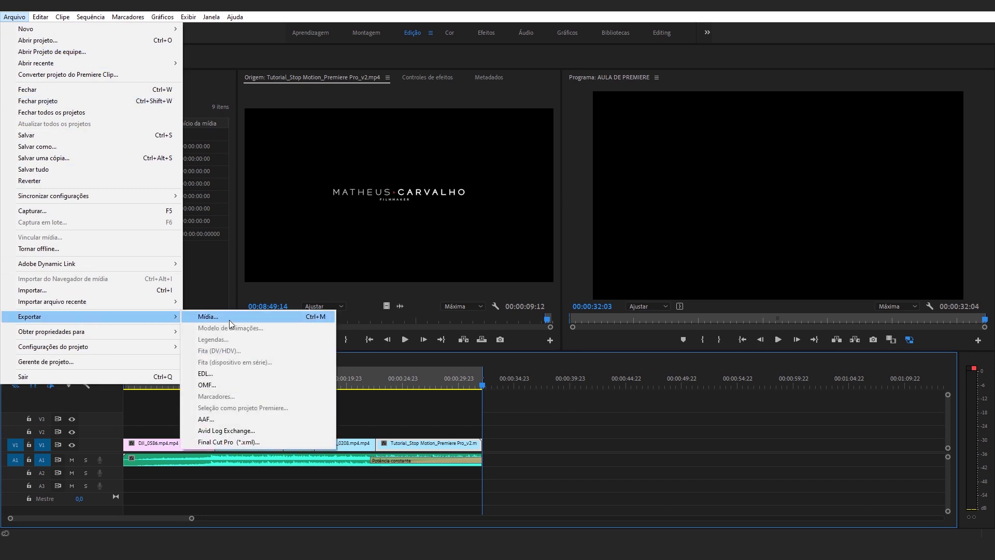
key(Escape)
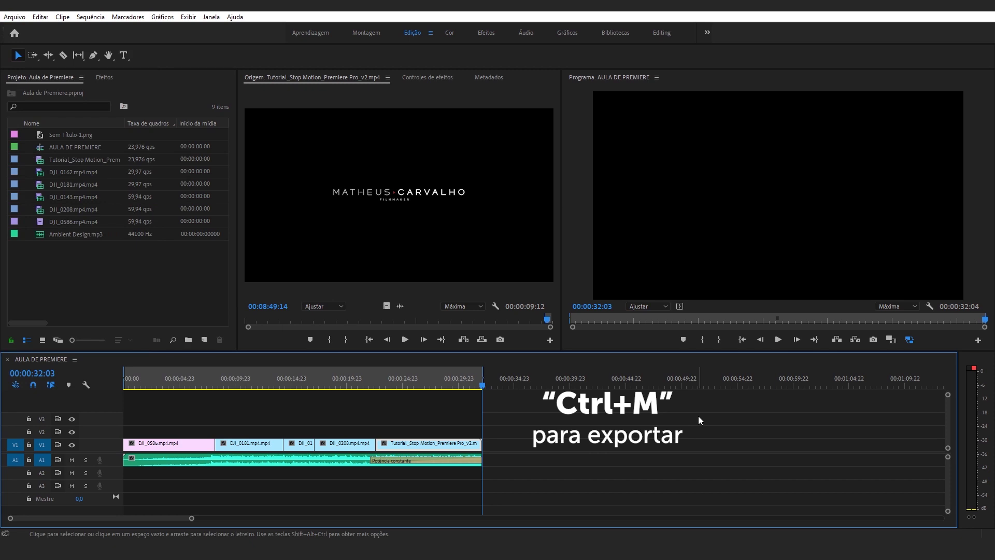
key(ctrl+m)
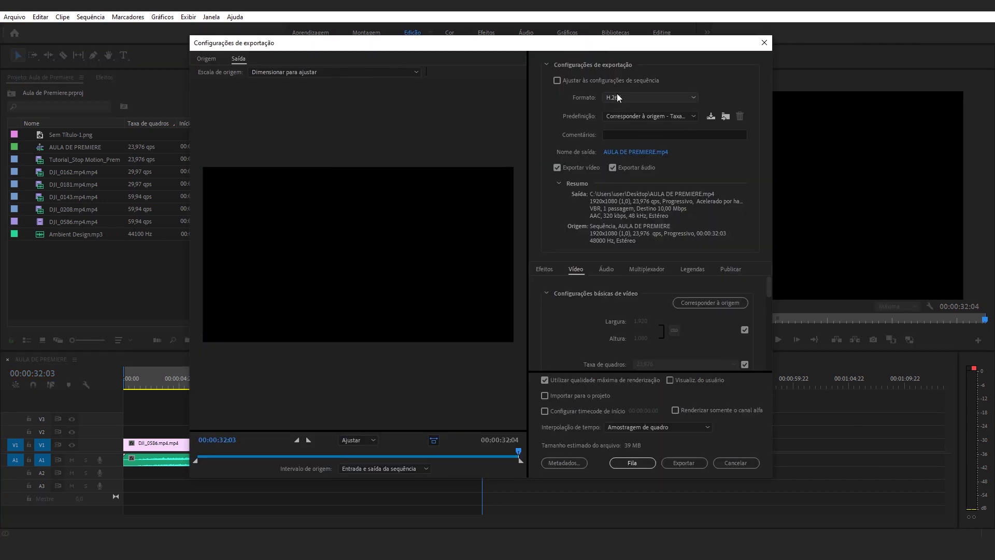
drag(493, 50, 493, 59)
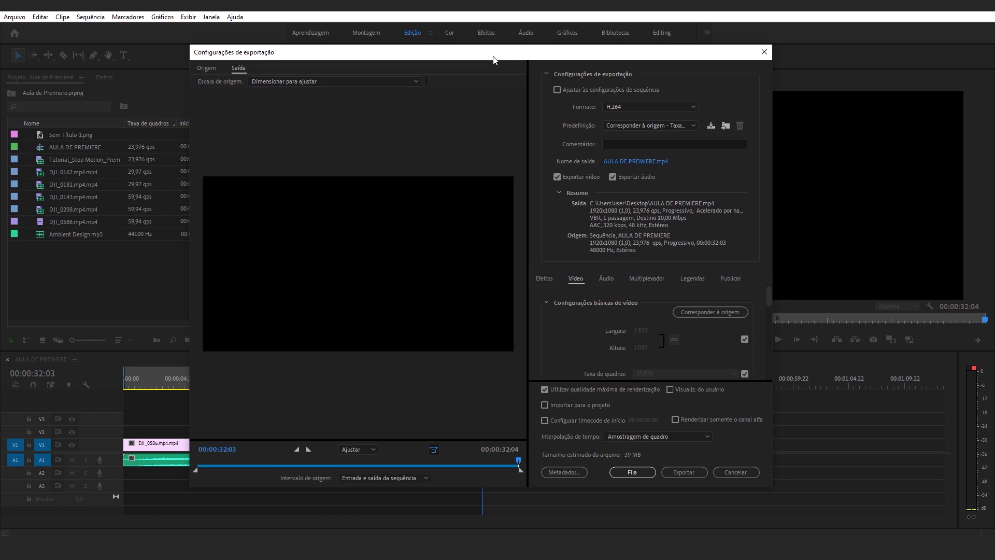
click(657, 108)
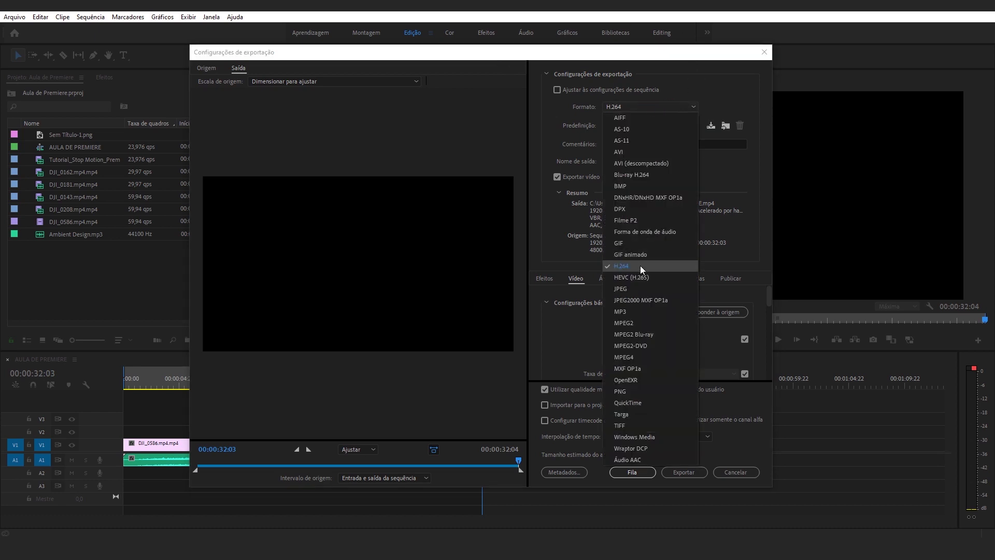
click(641, 265)
click(654, 126)
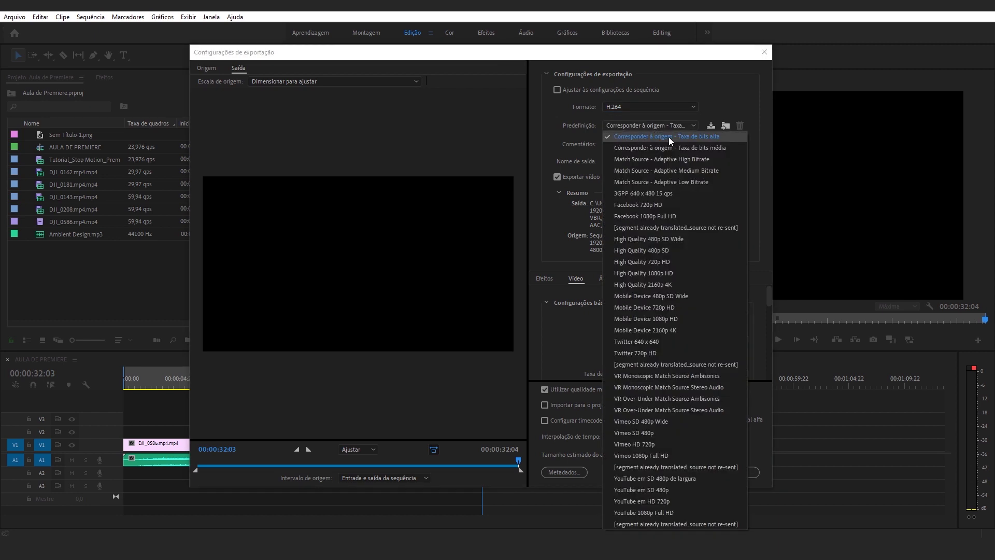
click(699, 138)
Step: Save the output as AULA DE PREMIERE_v01 in E:\AULA DE PREMIERE\04. Render
click(642, 163)
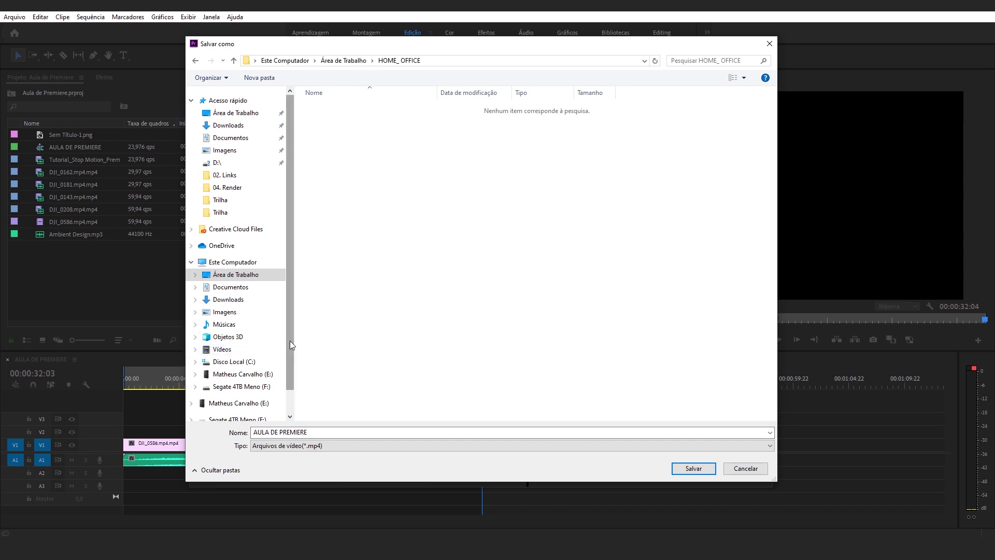
scroll(290, 341, down, 1)
click(239, 341)
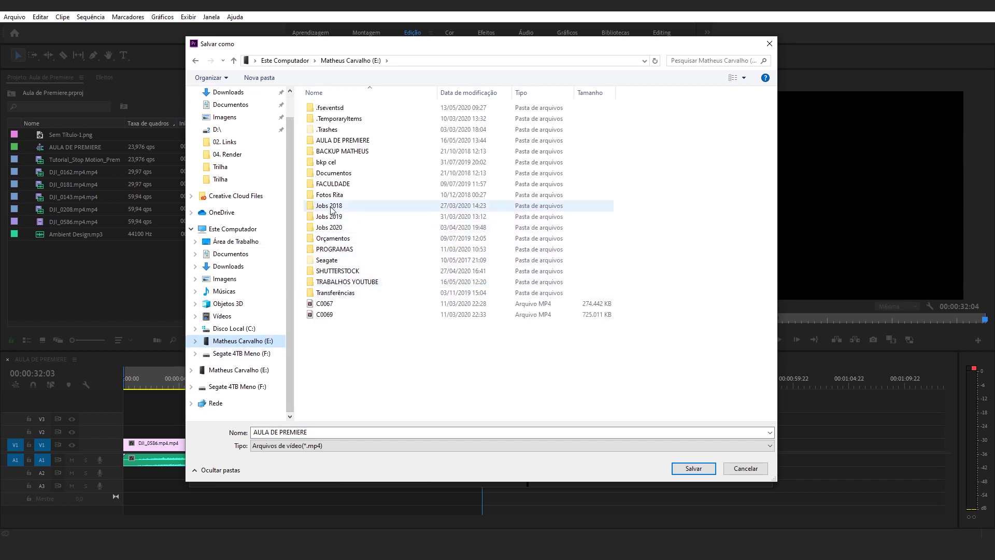
double_click(336, 141)
double_click(337, 141)
key(Return)
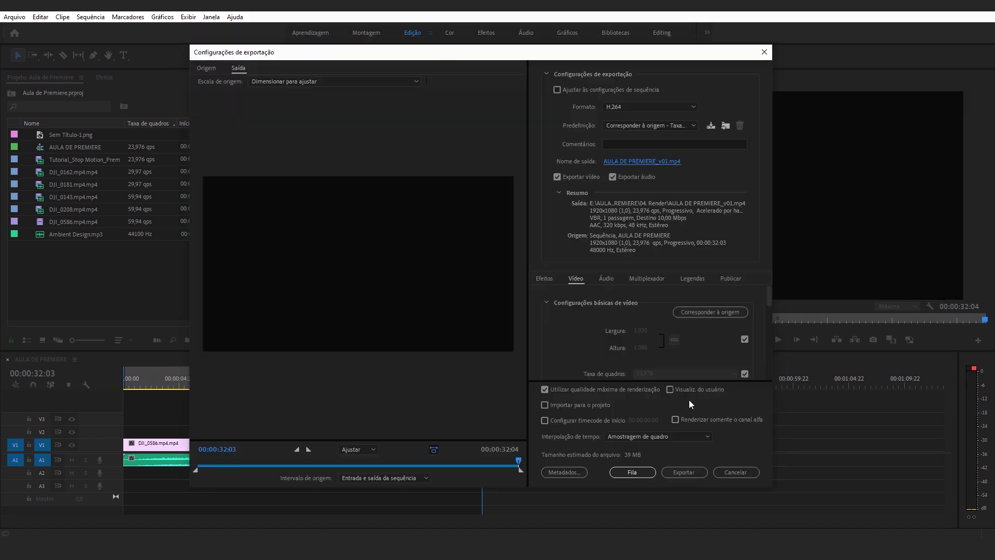
scroll(769, 306, down, 3)
mouse_move(769, 306)
mouse_down()
mouse_move(767, 319)
mouse_move(771, 312)
mouse_up()
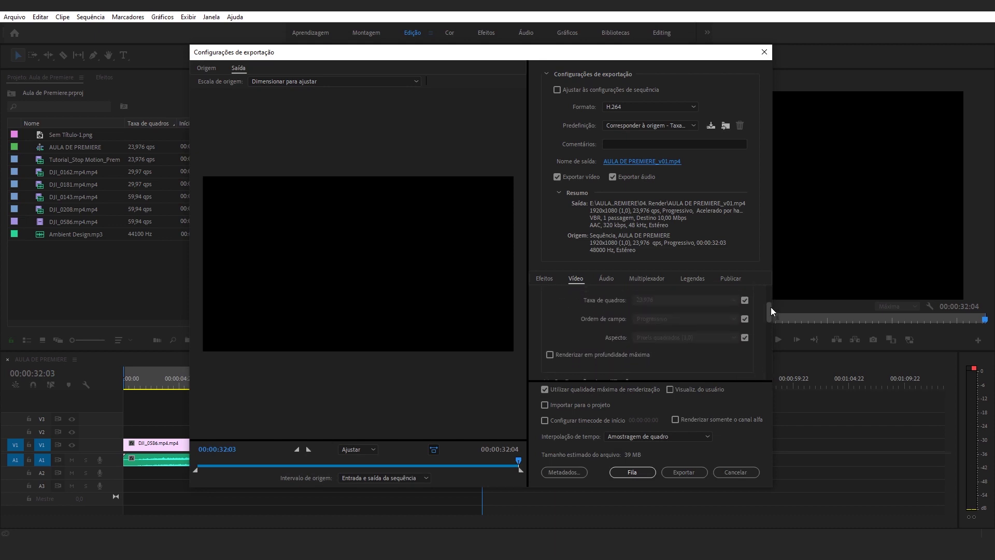
mouse_move(771, 315)
mouse_down()
mouse_move(775, 342)
mouse_move(767, 301)
mouse_up()
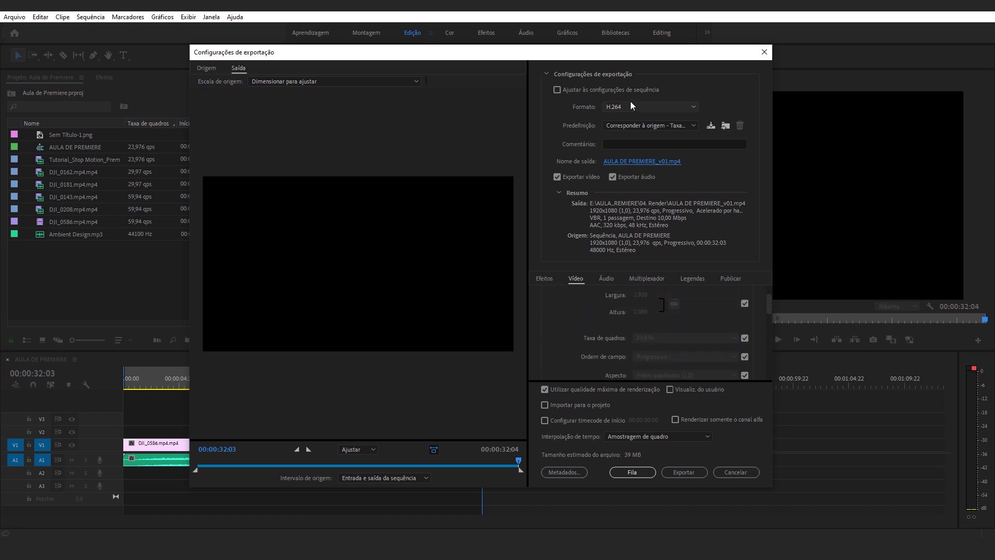
Step: Export the video and play AULA DE PREMIERE_v01.mp4 from the 04. Render folder
click(683, 472)
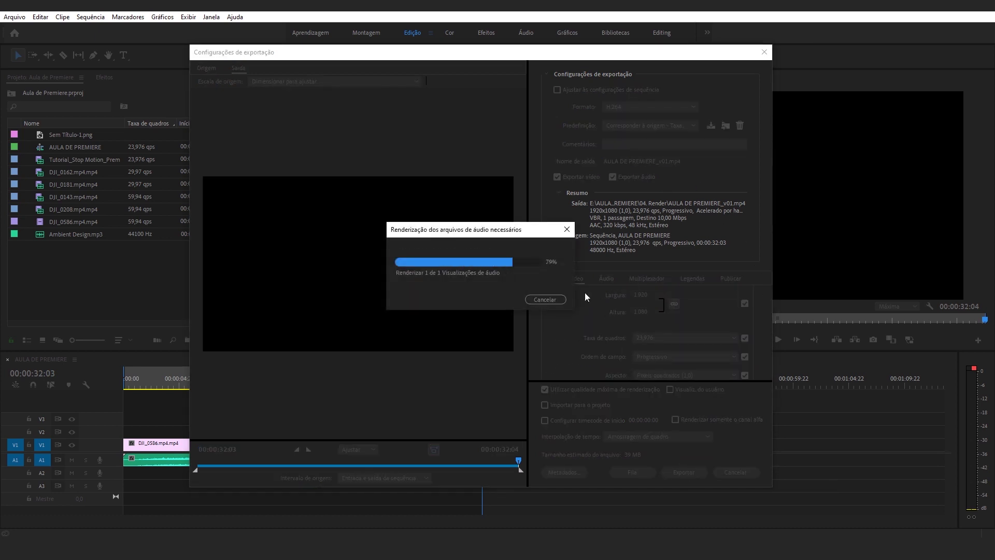
drag(460, 231, 330, 150)
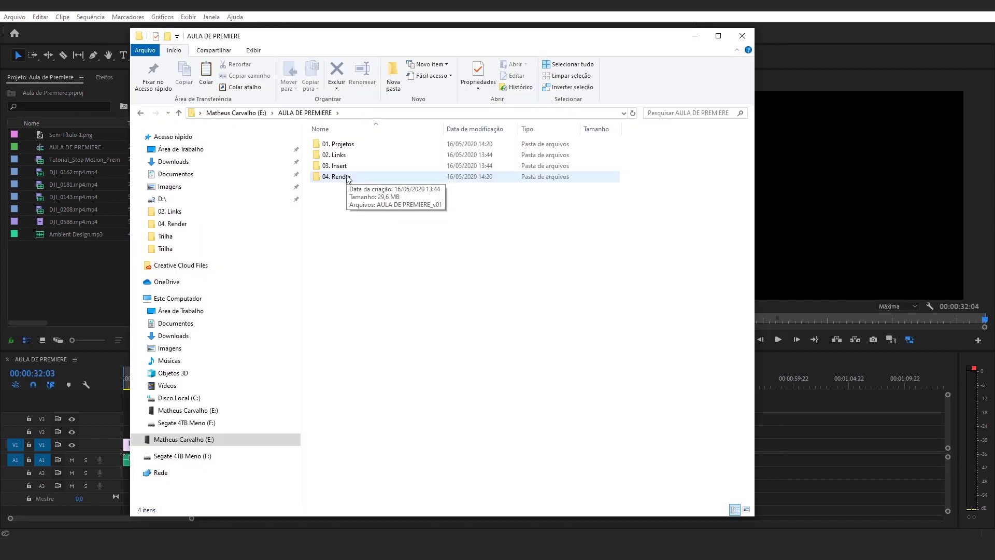
double_click(346, 177)
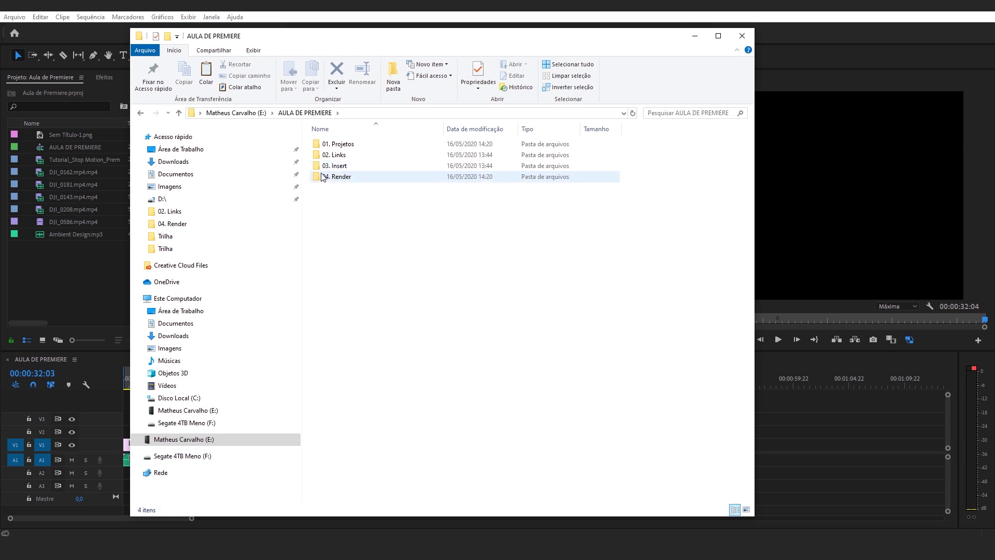
double_click(341, 157)
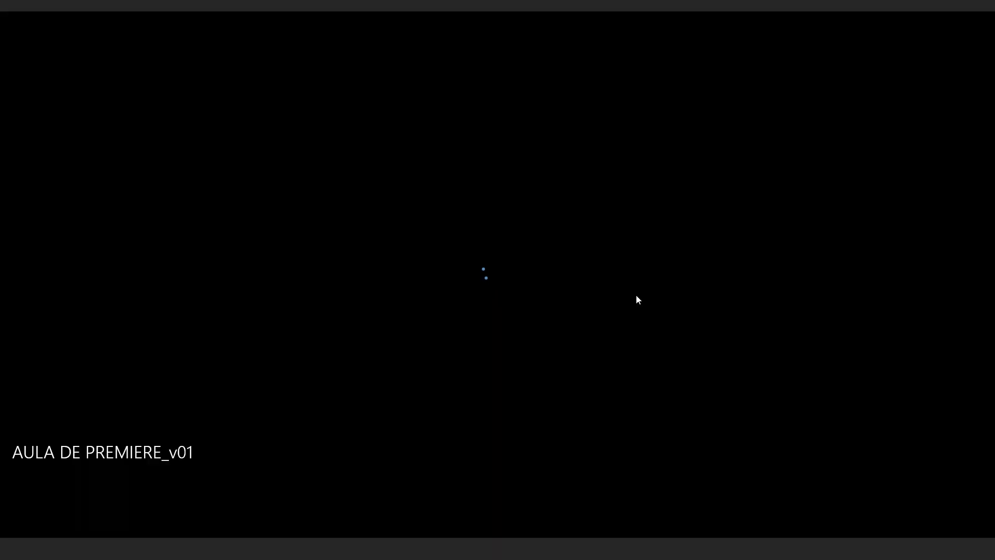